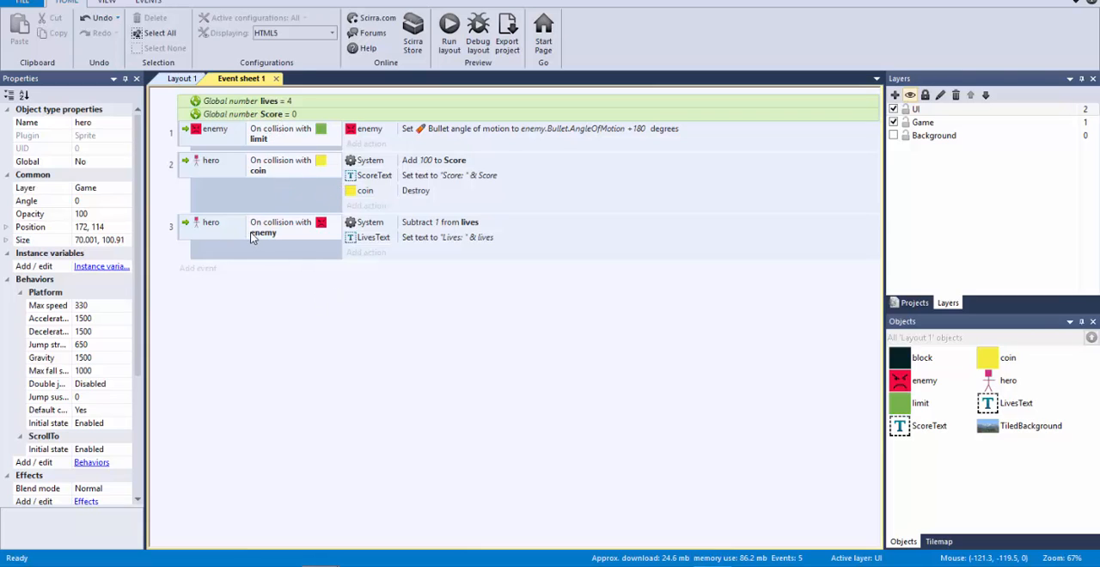
Step: Review the layout and the event sheet's lives and Score variables together with the hero–enemy collision event
left_click(182, 78)
left_click(365, 154)
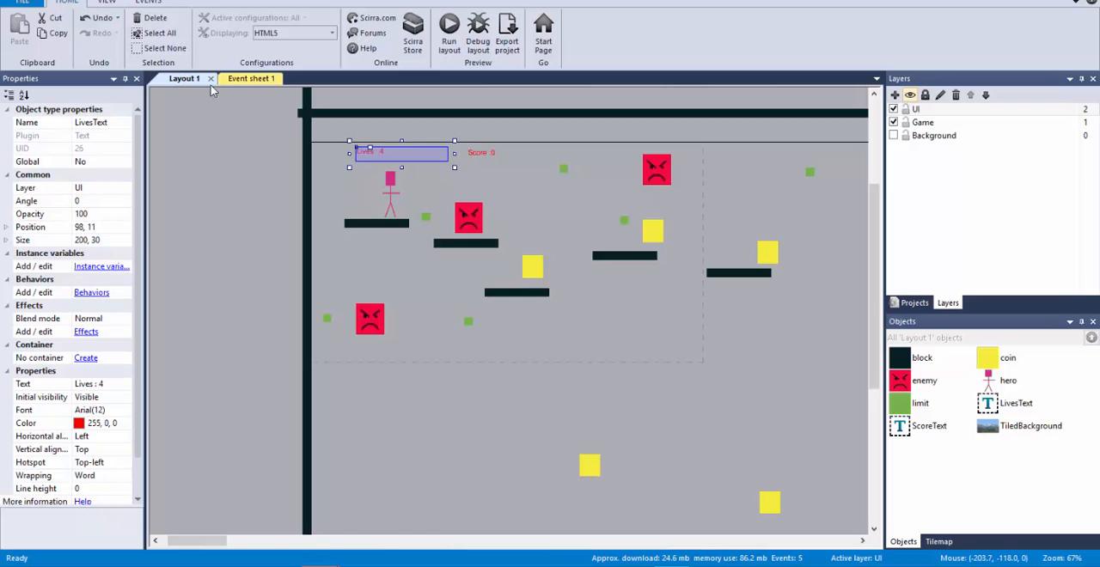
left_click(247, 79)
left_click(302, 103)
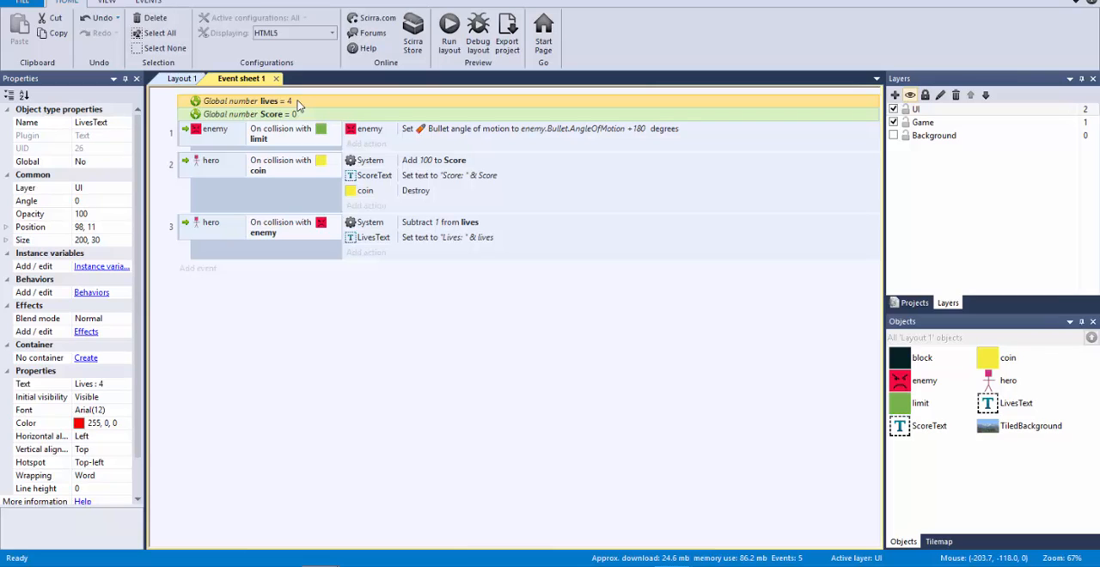
left_click(185, 235)
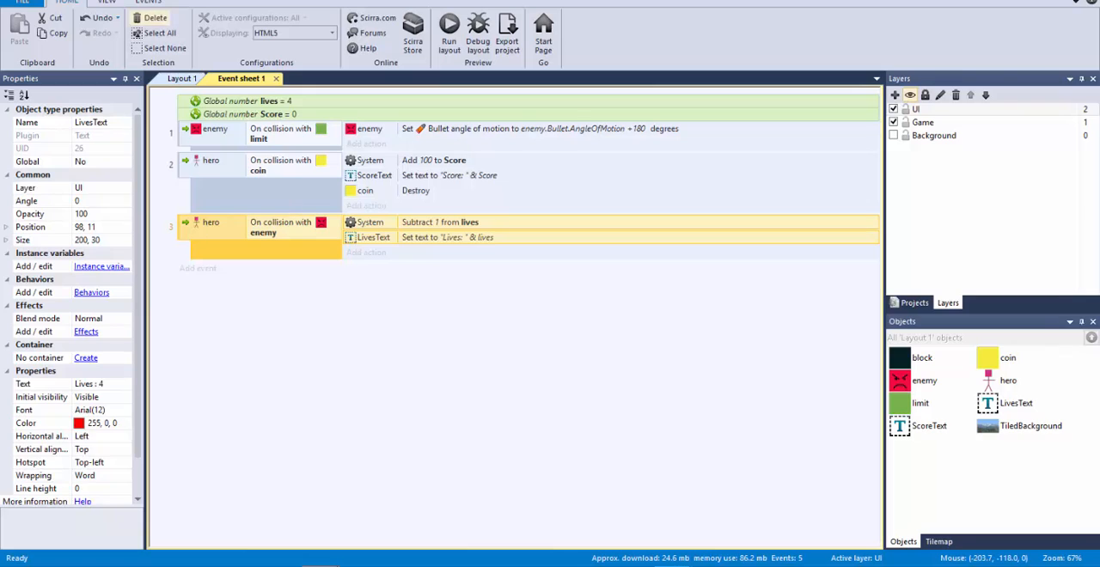
left_click(245, 112)
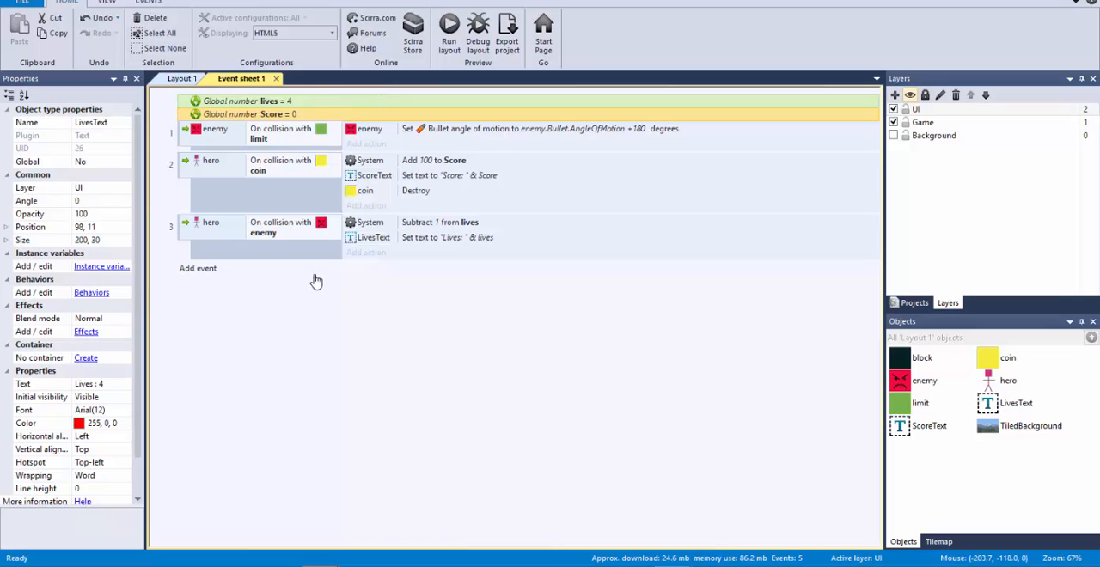
right_click(400, 298)
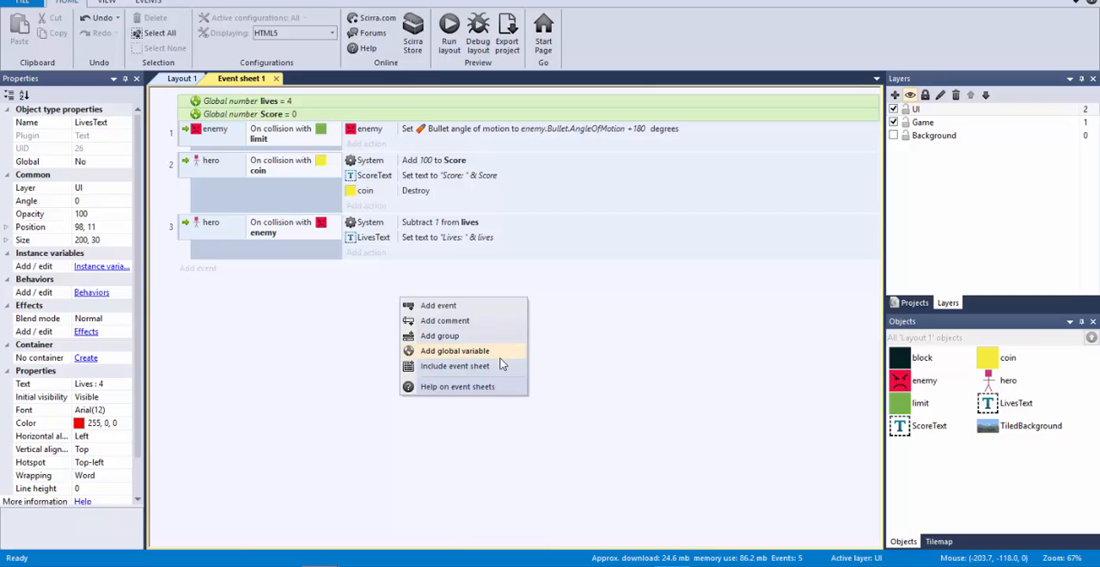
left_click(656, 341)
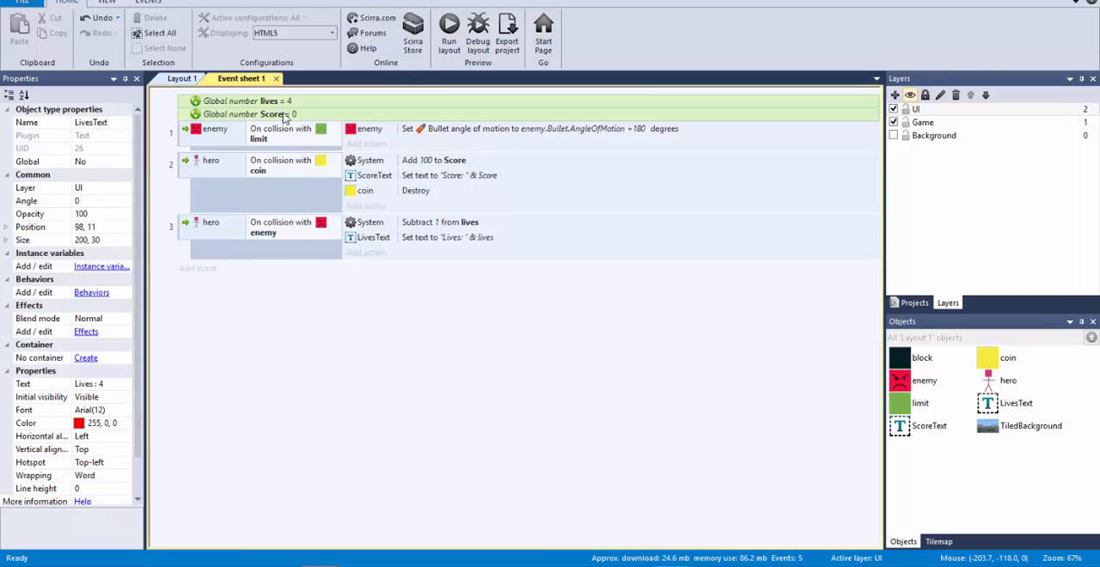
Step: Preview Layout 1 and play the hero across the platforms into enemies and coins to test the lives and score counters
left_click(181, 79)
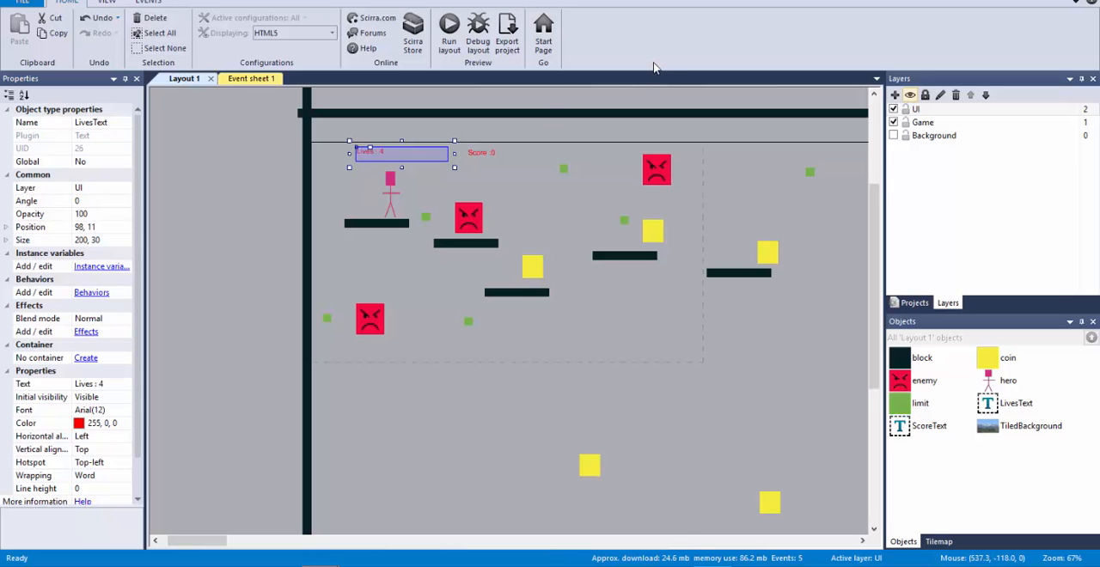
key("F5")
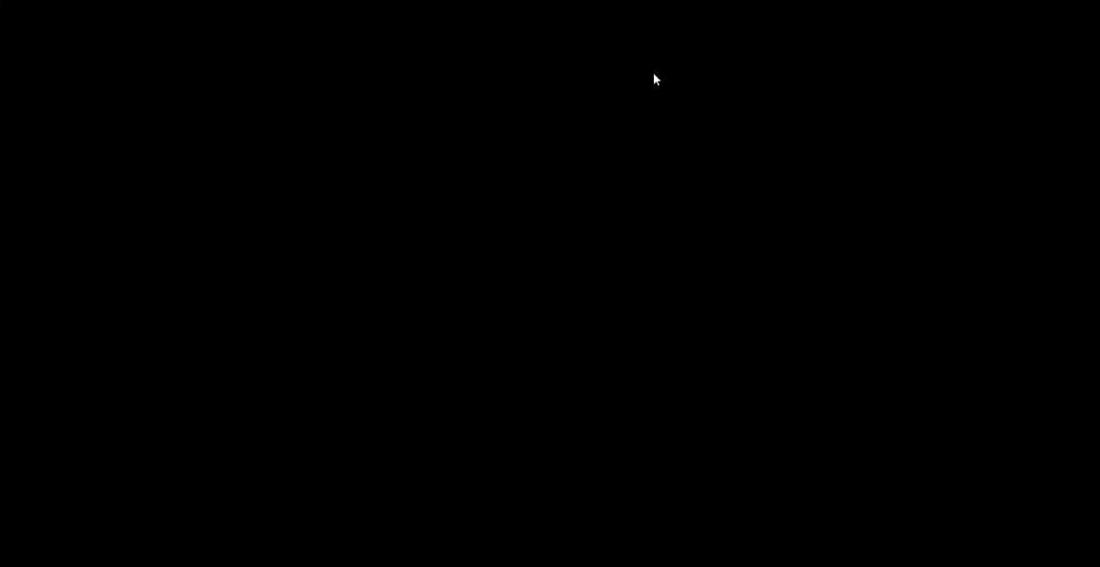
key("Right")
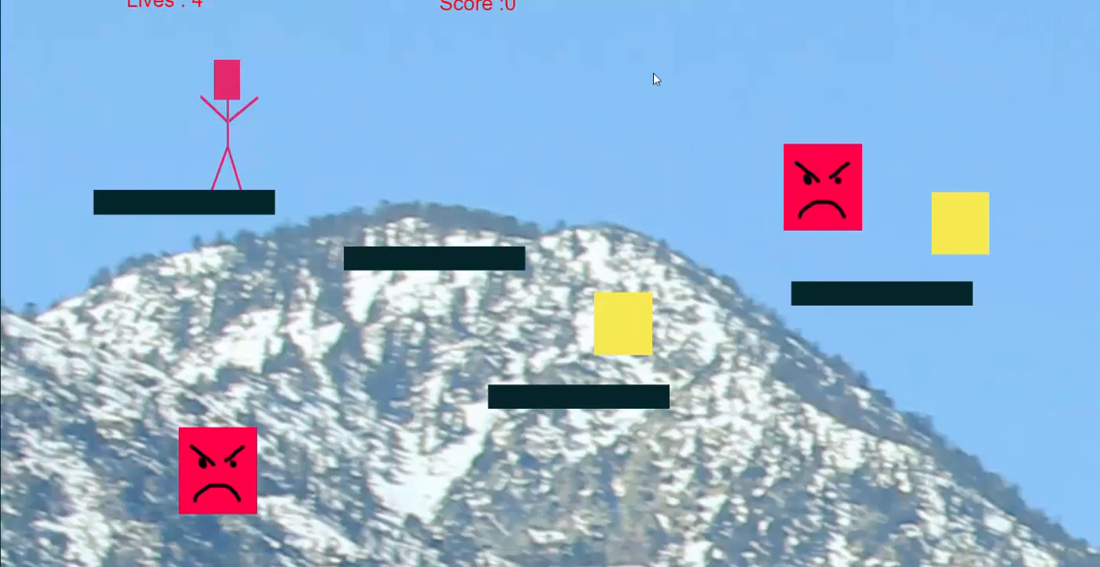
key("Up")
key("Up")
key("Left")
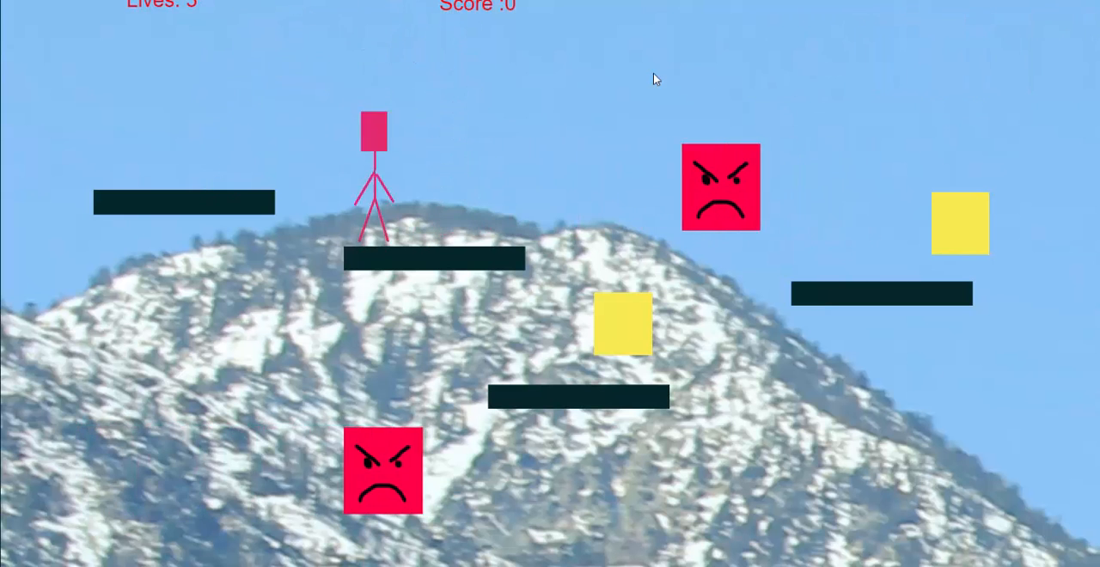
key("Up")
key("Right")
key("Up")
key("Right")
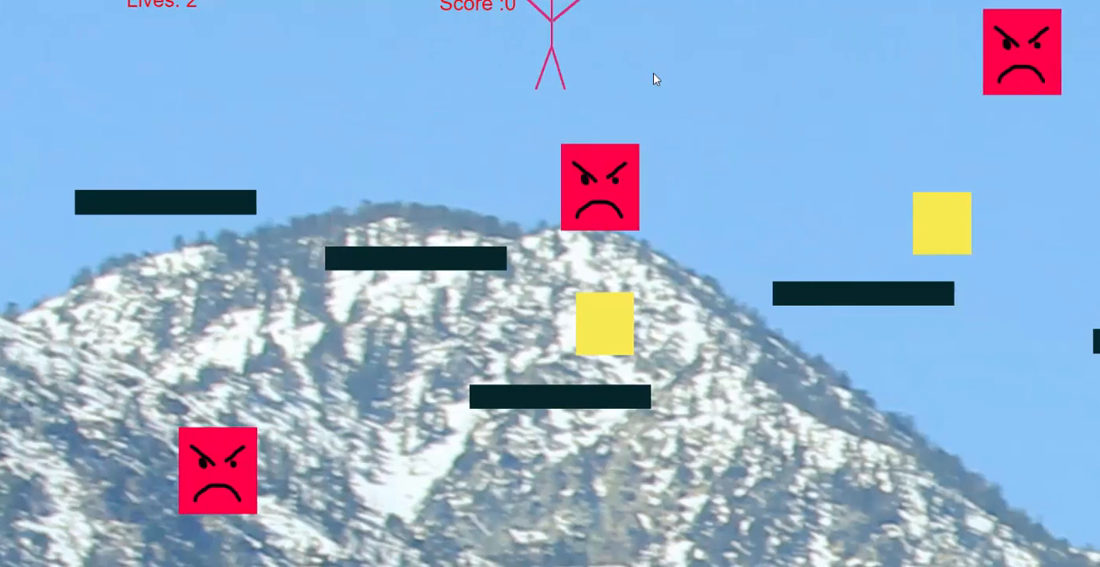
key("Right")
key("Up")
key("Right")
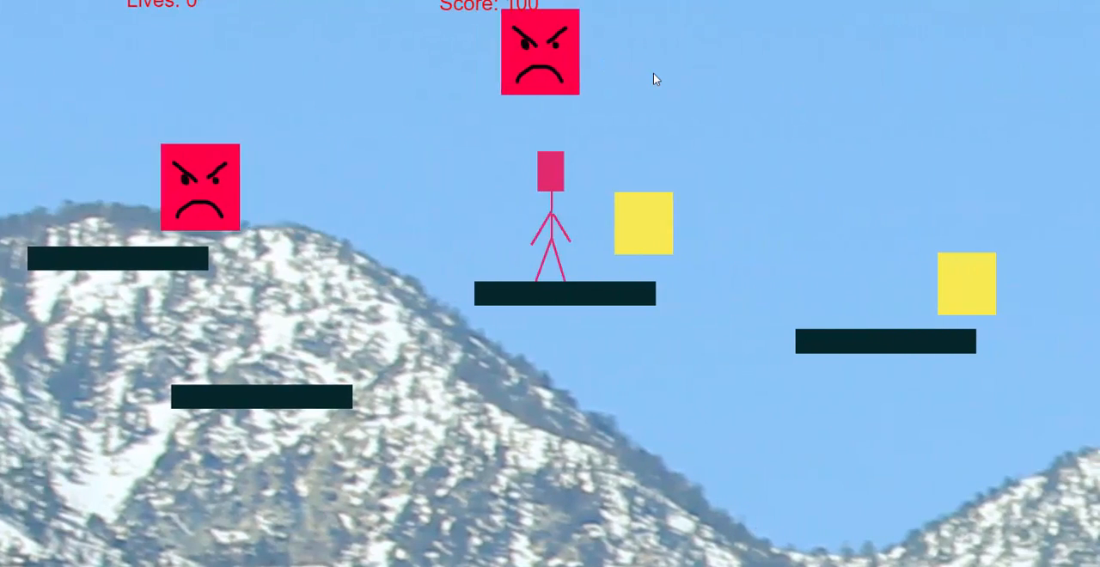
key("Up")
key("Up")
key("Right")
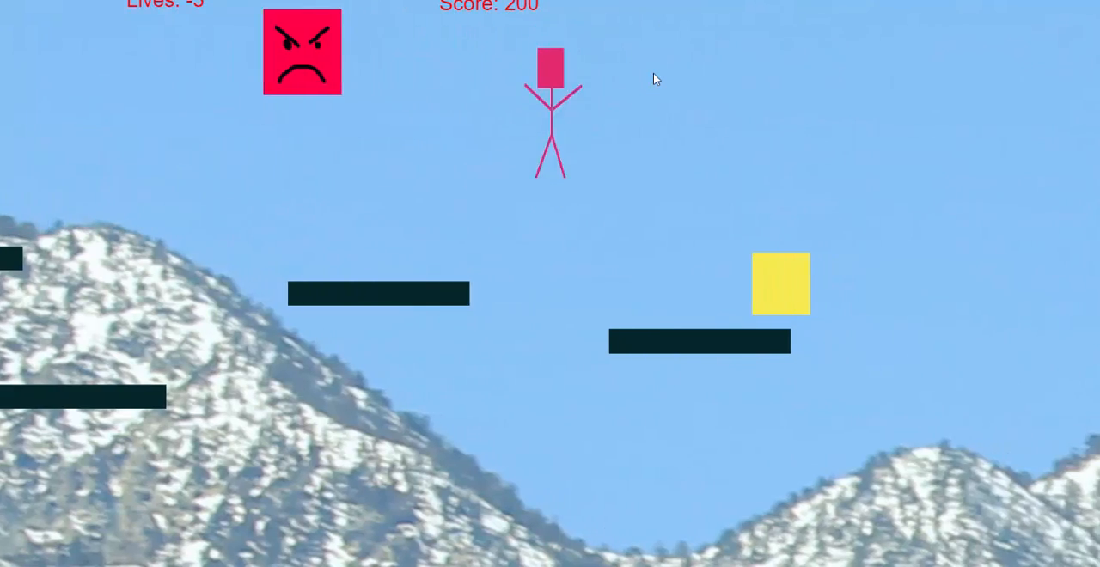
key("Right")
key("Up")
key("Left")
key("Right")
key("Up")
key("Left")
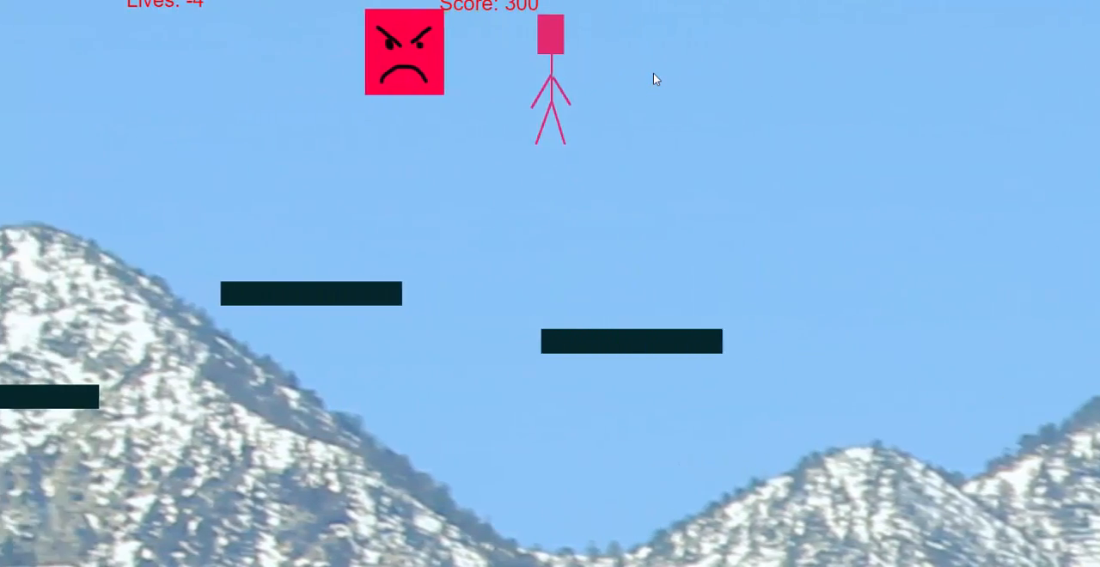
key("Up")
key("Left")
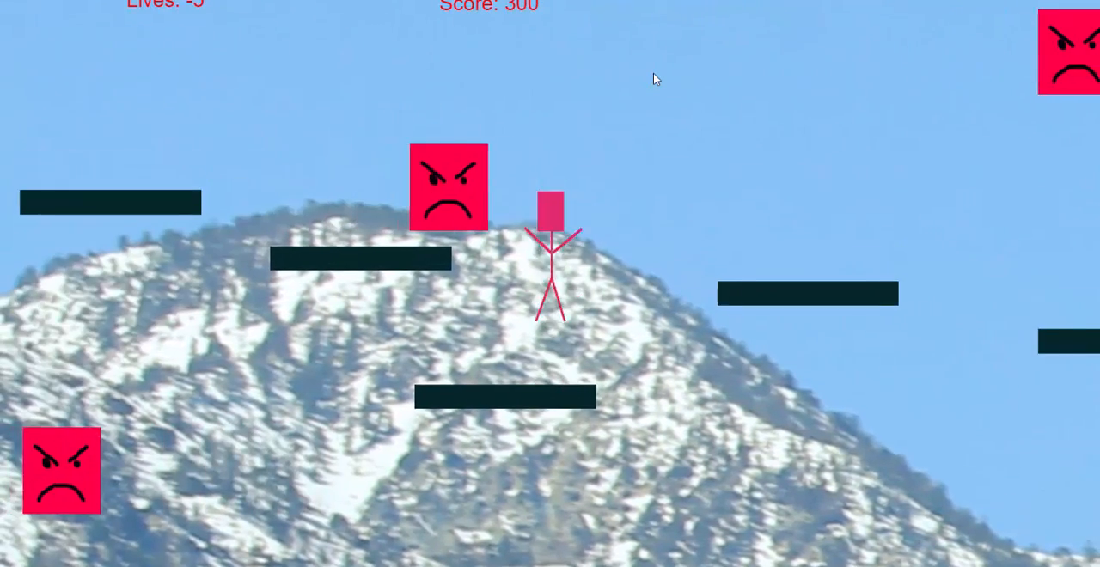
key("Left")
key("Up")
key("Left")
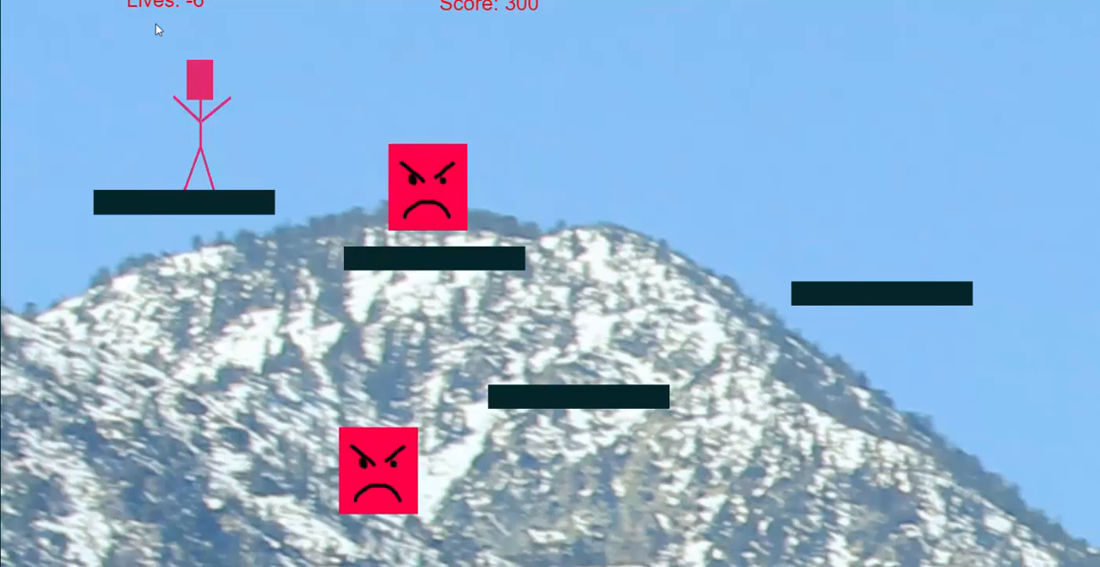
key("alt+F4")
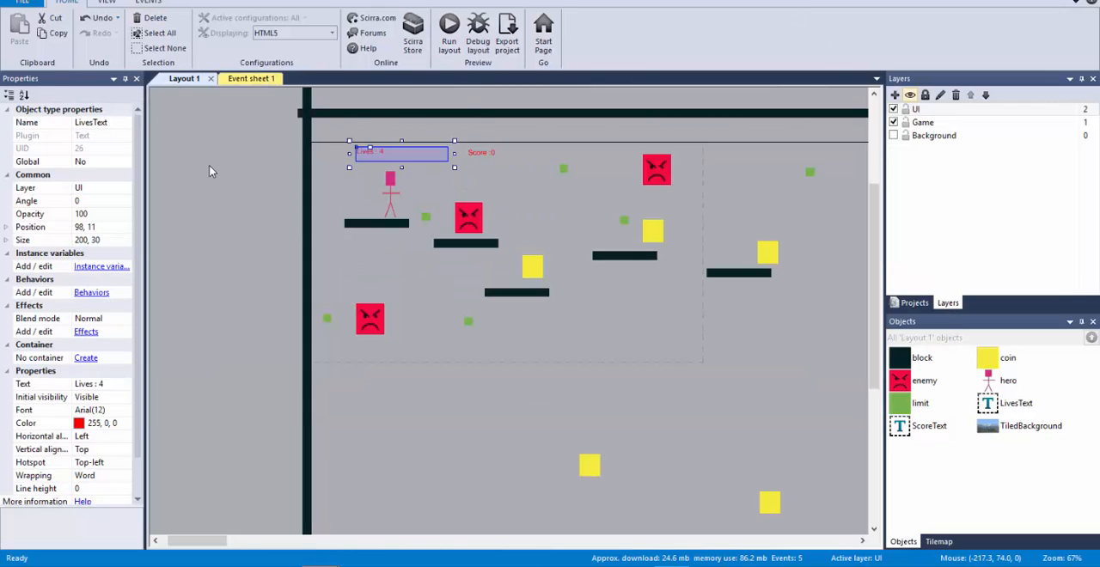
Step: Insert a Text object on the UI layer beside the hero's starting platform and set its text to "Game Over"
left_click(254, 78)
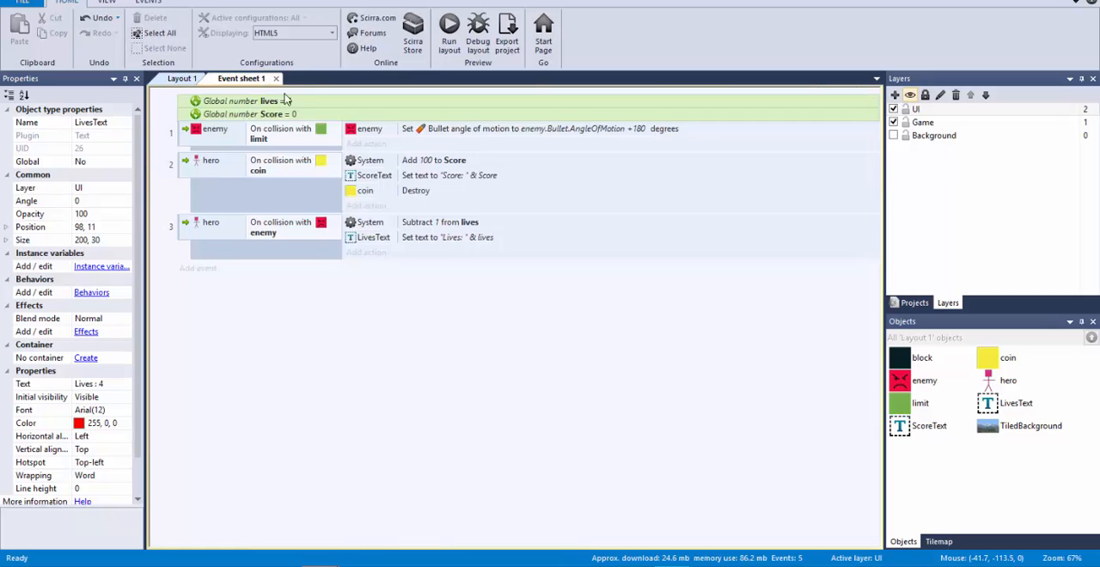
left_click(184, 79)
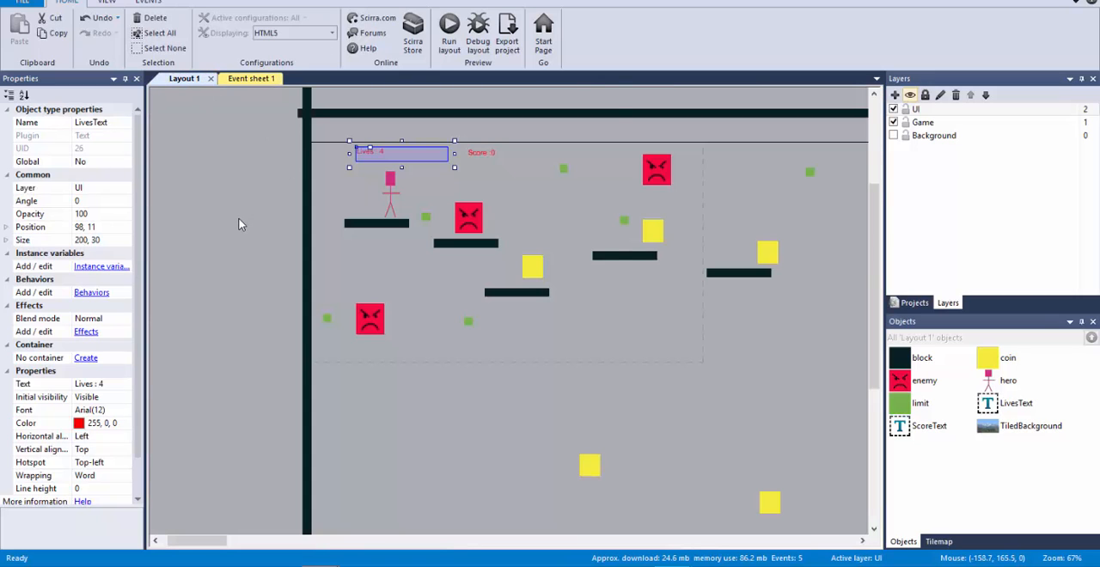
double_click(239, 224)
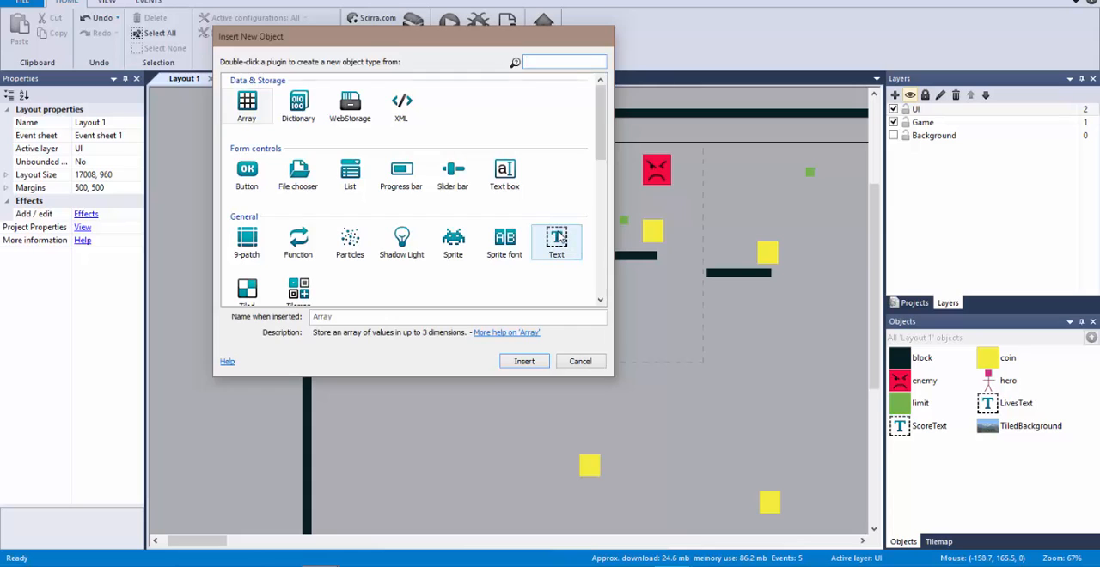
double_click(557, 240)
left_click(240, 198)
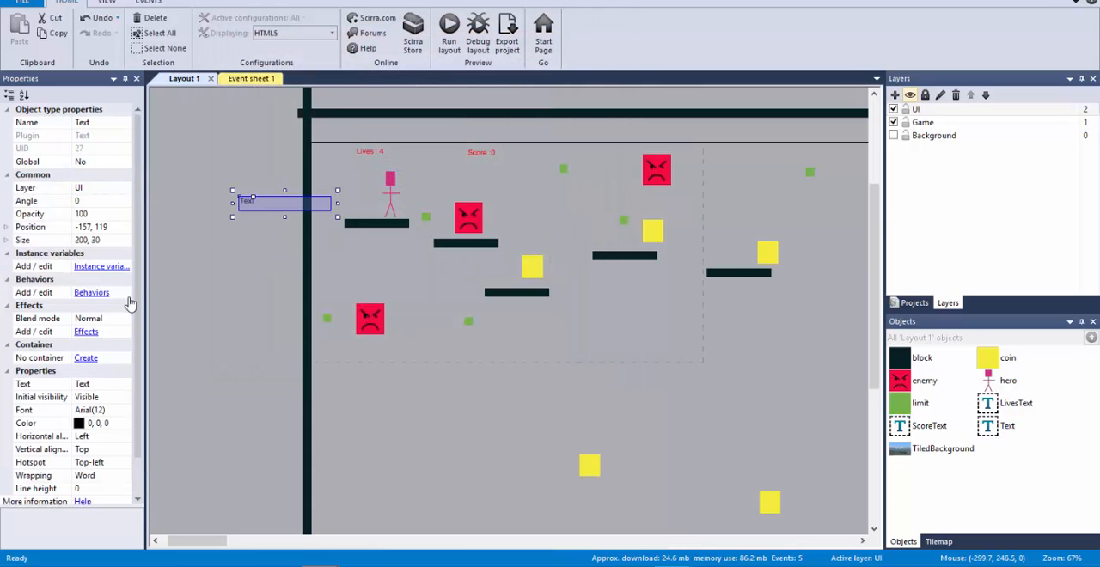
left_click(94, 384)
type("Game Over")
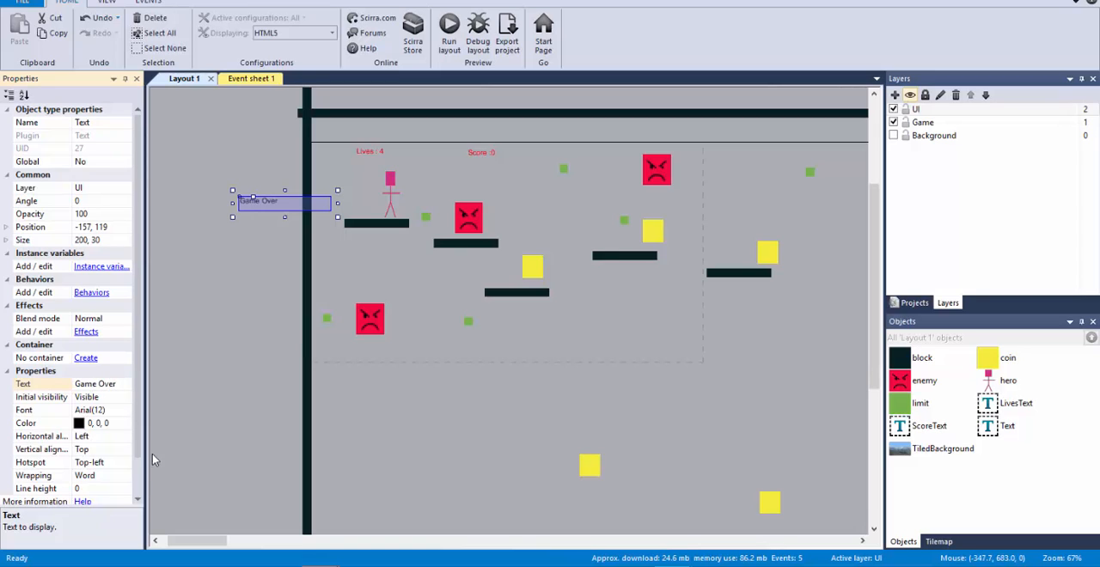
Step: Set the Game Over text's color to red (255, 0, 0)
left_click(110, 425)
left_click(126, 426)
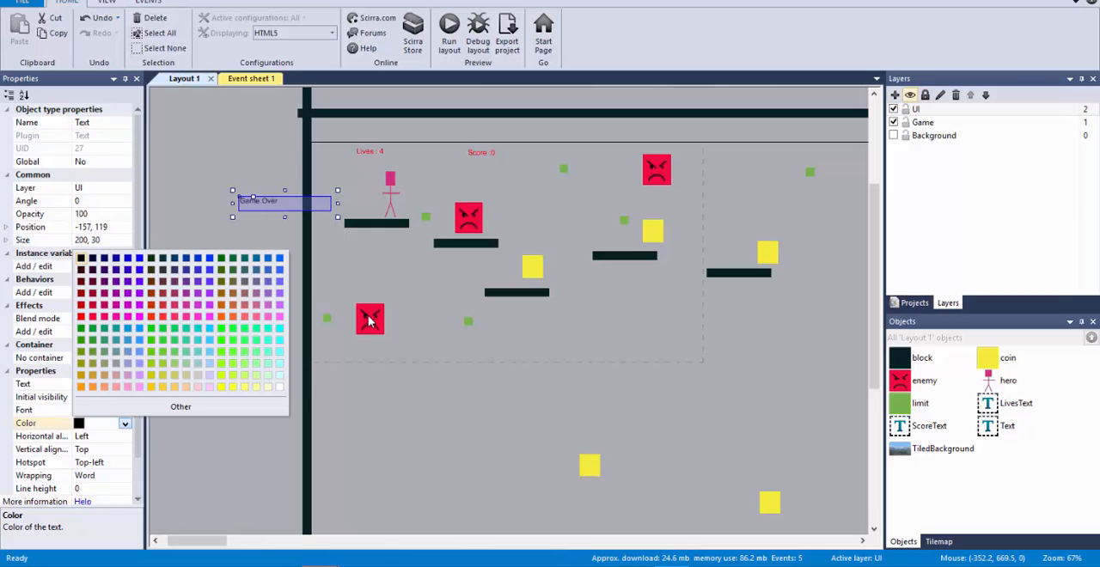
left_click(125, 426)
left_click(125, 426)
left_click(81, 317)
Step: Set the Game Over text's font size to 48, keeping Arial
left_click(127, 410)
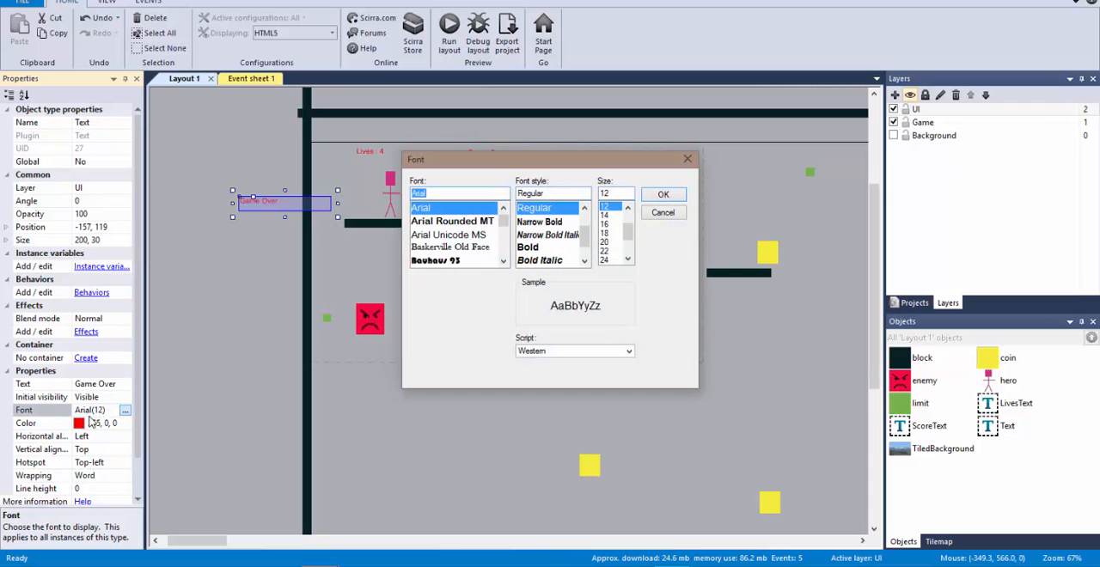
left_click_drag(629, 231, 629, 242)
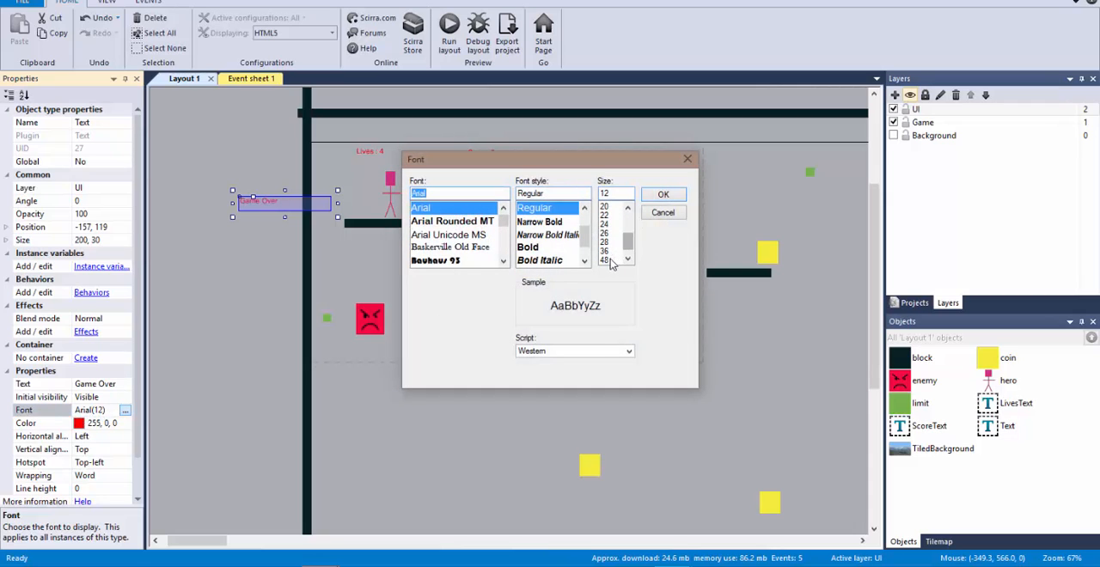
left_click(611, 261)
left_click(663, 196)
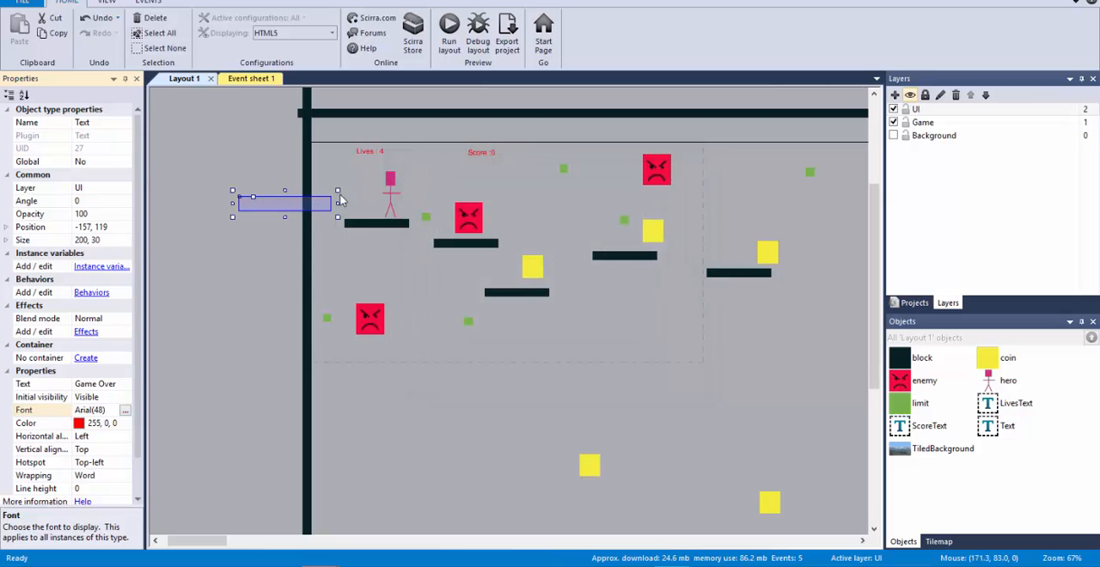
Step: Resize the Game Over text box to about 417 × 110 and place it mid-screen at about 284, 196
left_click_drag(286, 217, 285, 312)
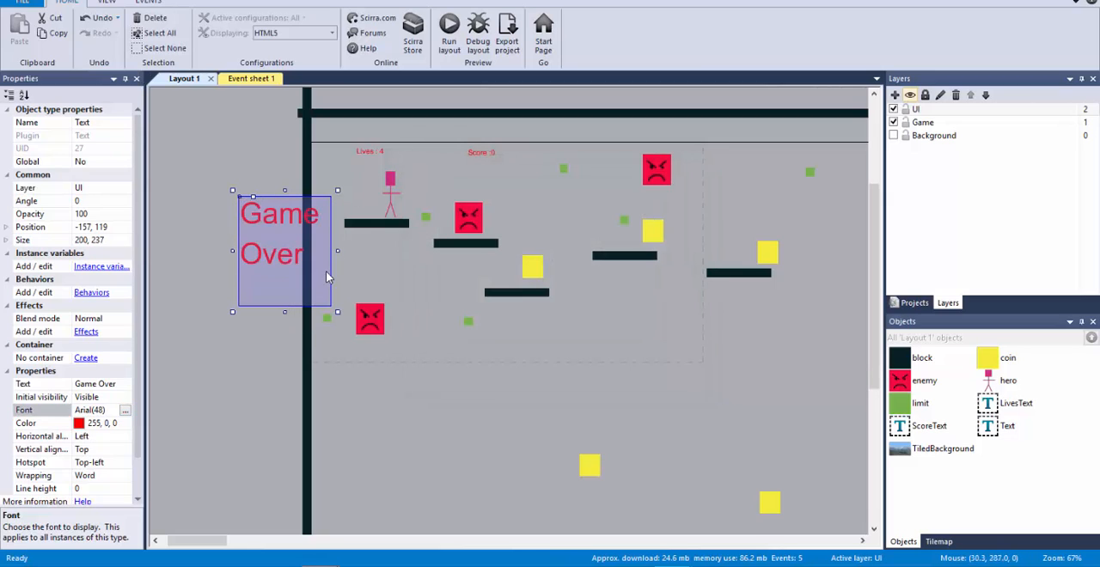
left_click_drag(339, 255, 437, 251)
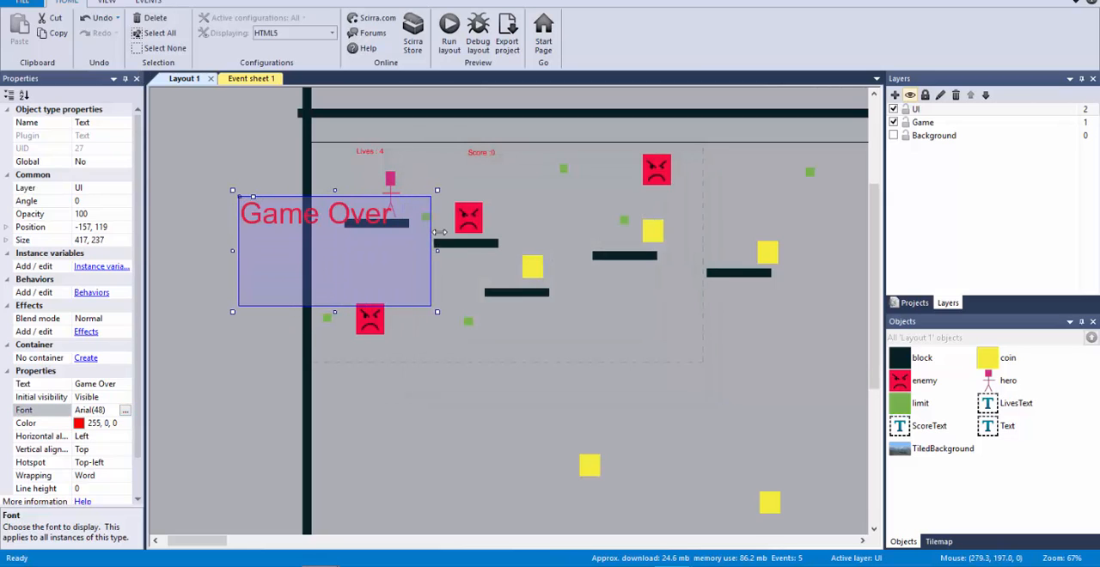
left_click_drag(335, 314, 524, 268)
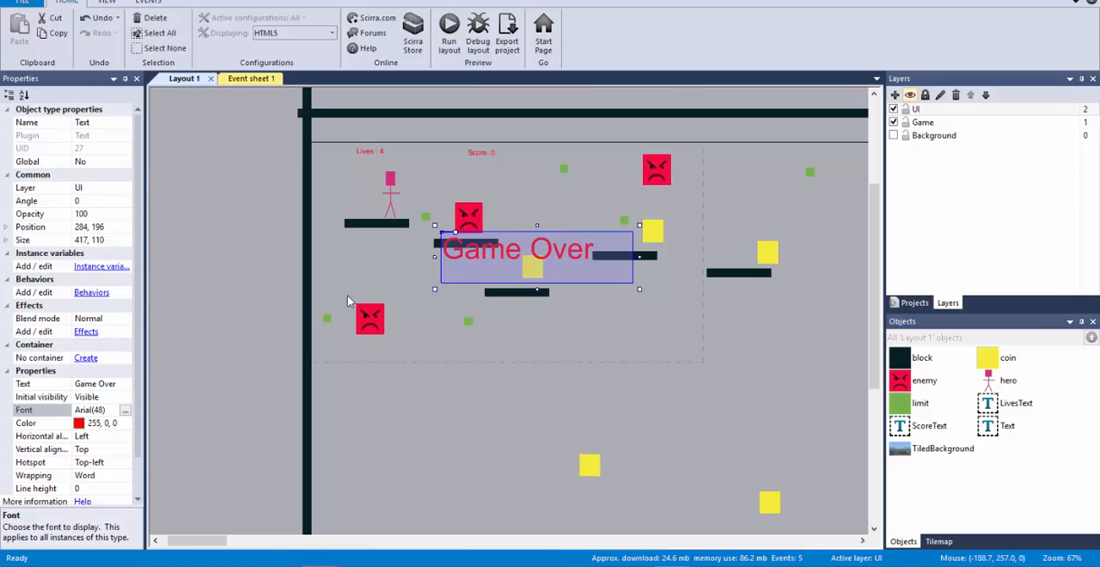
Step: Set the Game Over text's initial visibility to Invisible
scroll(139, 279, "down", 1)
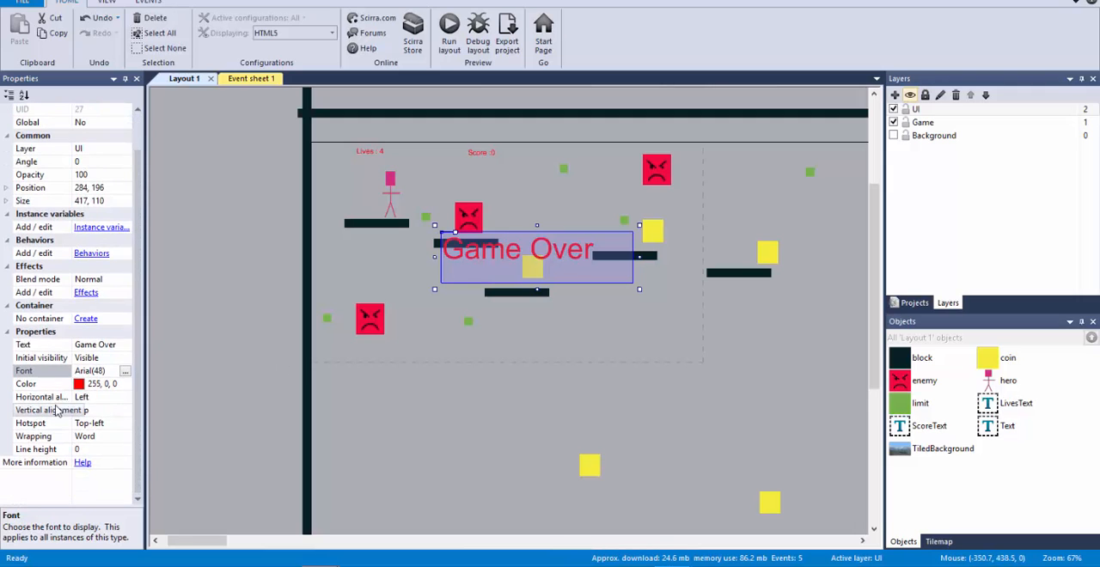
left_click(89, 359)
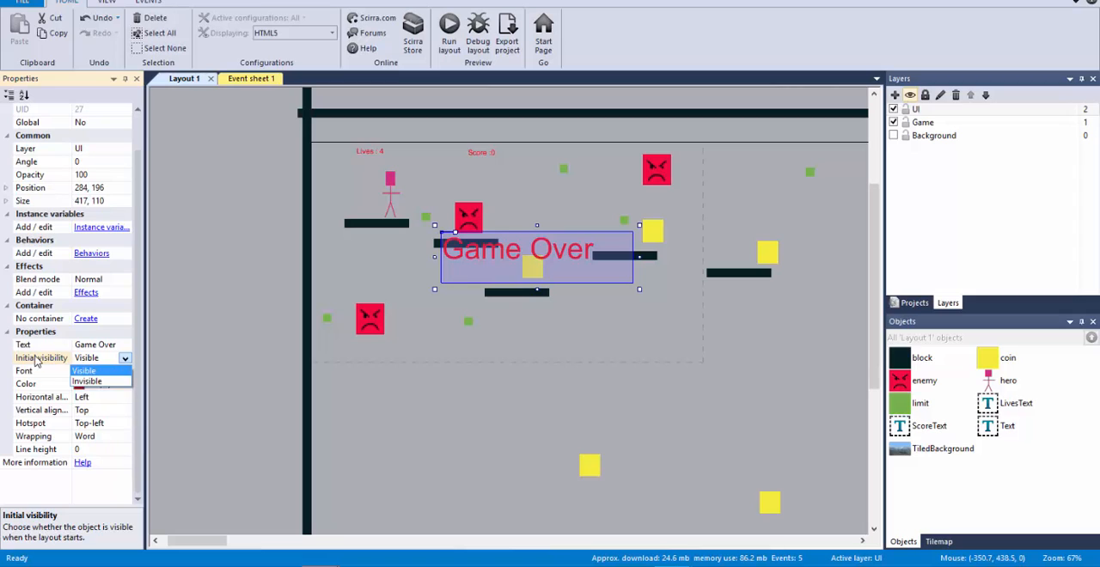
left_click(86, 381)
left_click(241, 303)
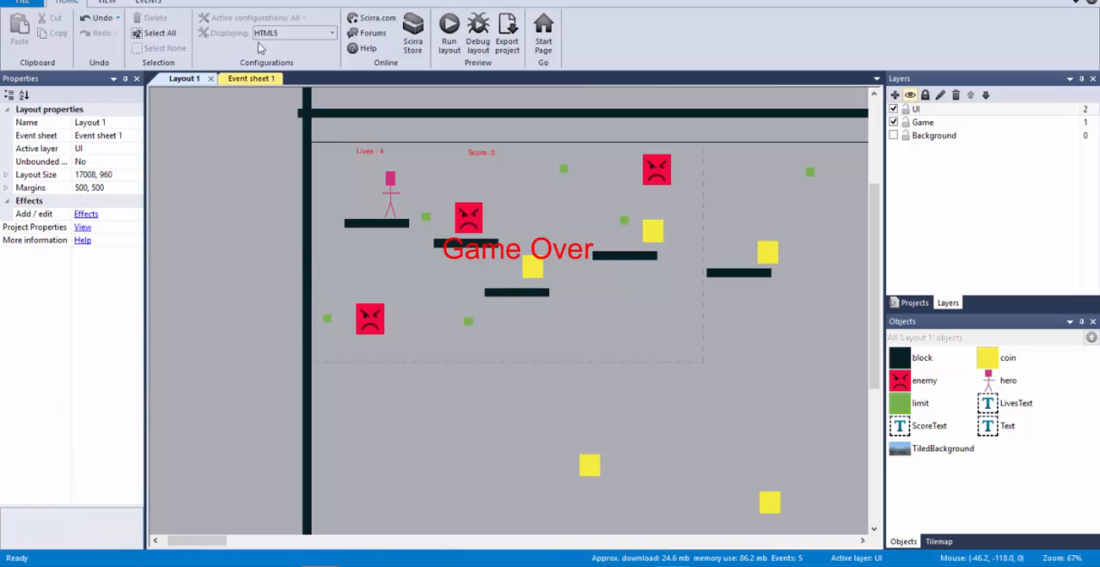
left_click(258, 78)
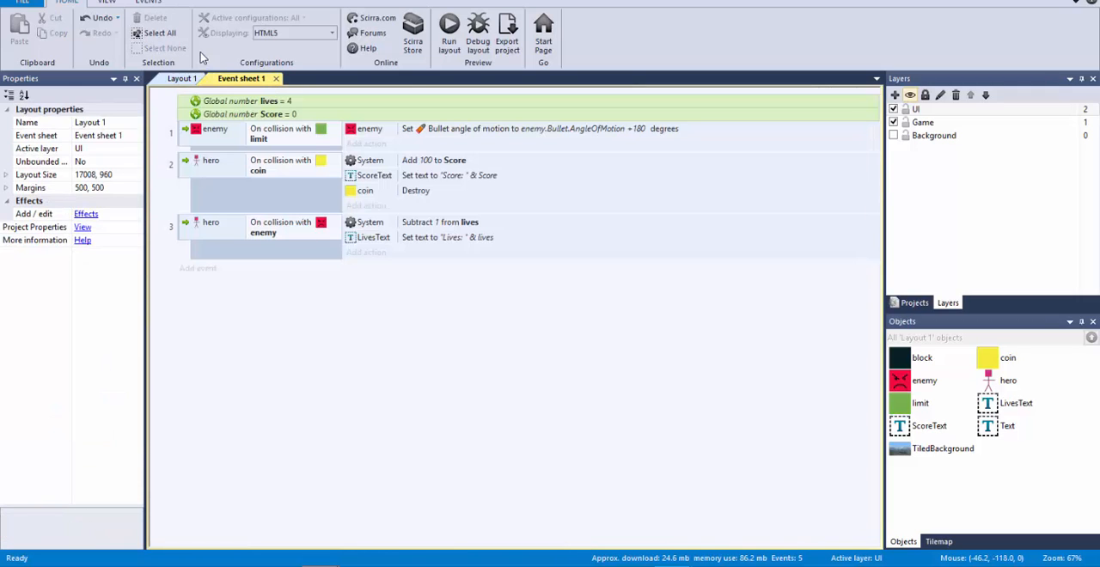
left_click(181, 78)
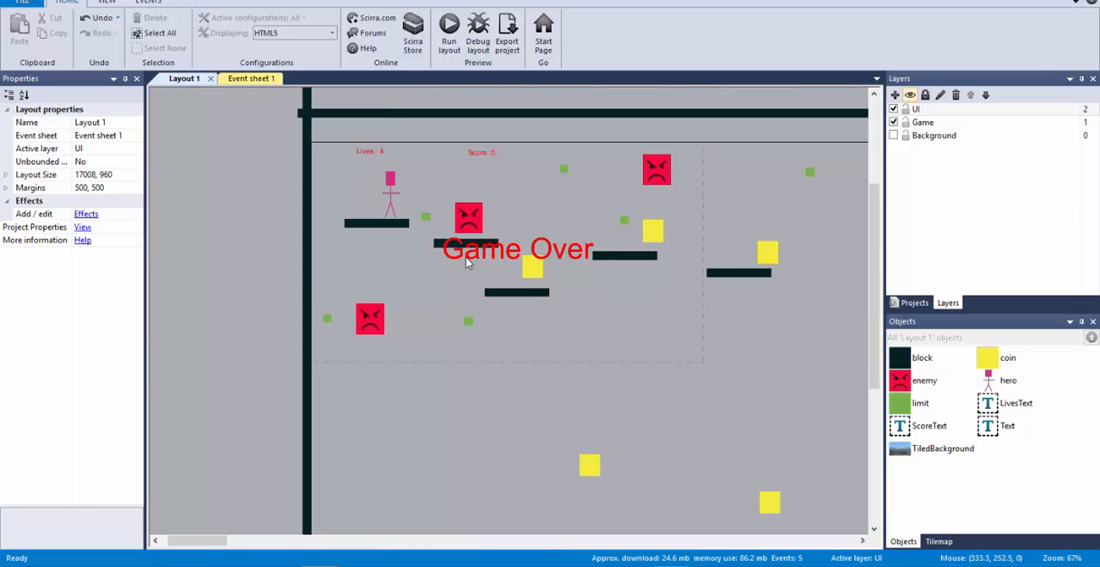
left_click(519, 262)
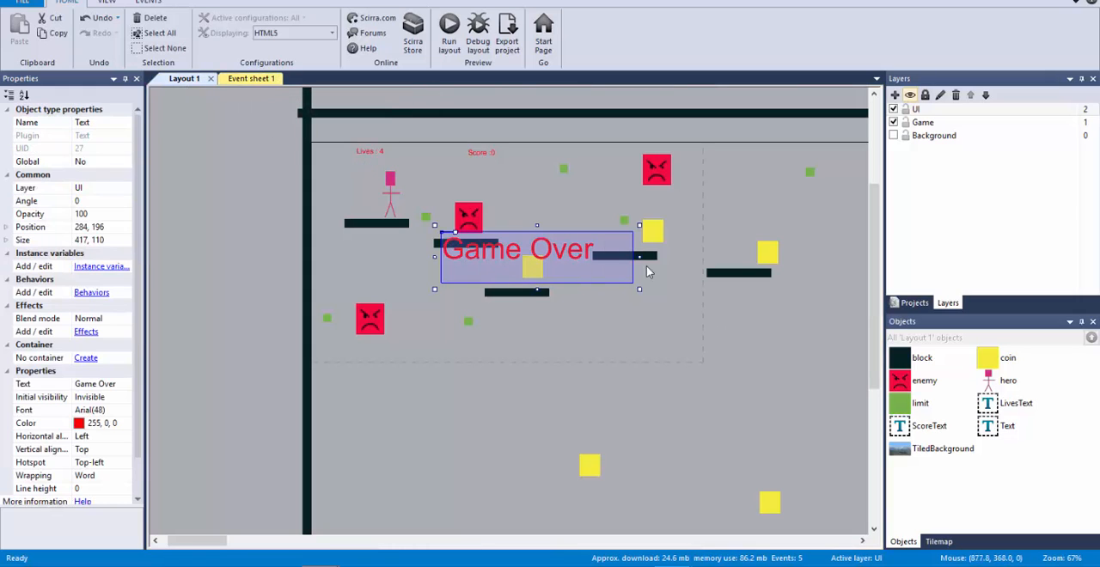
Step: Add a System event to Event sheet 1 that checks whether the lives variable is less than or equal to 0
left_click(264, 80)
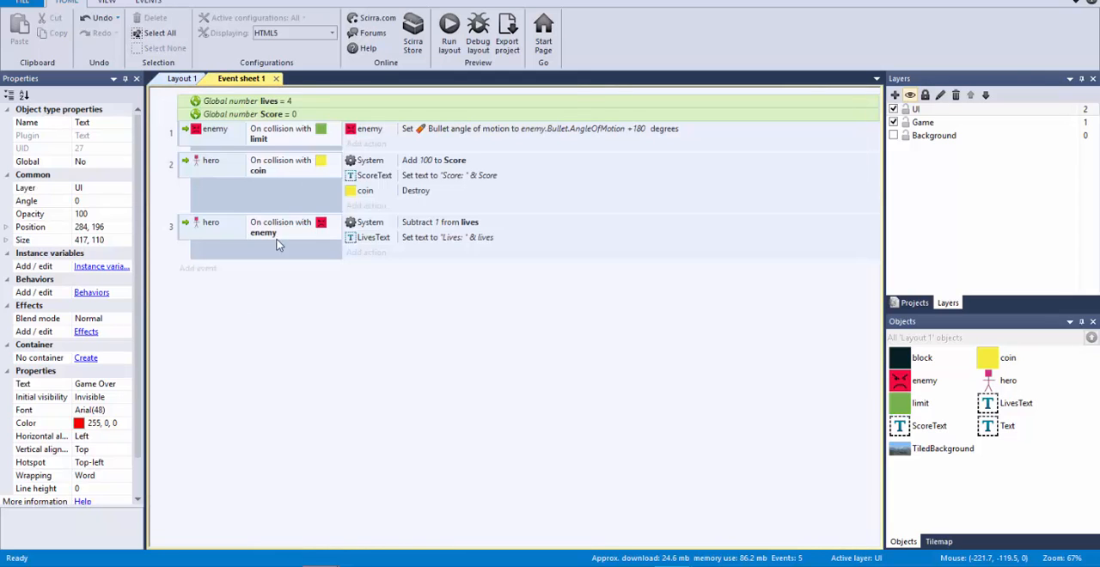
left_click(199, 269)
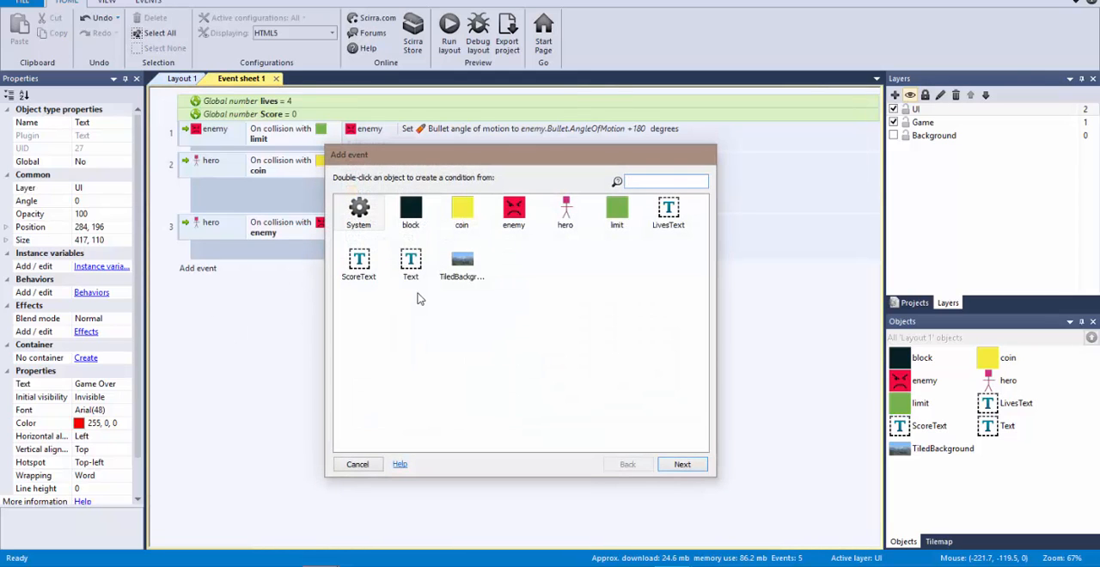
double_click(372, 212)
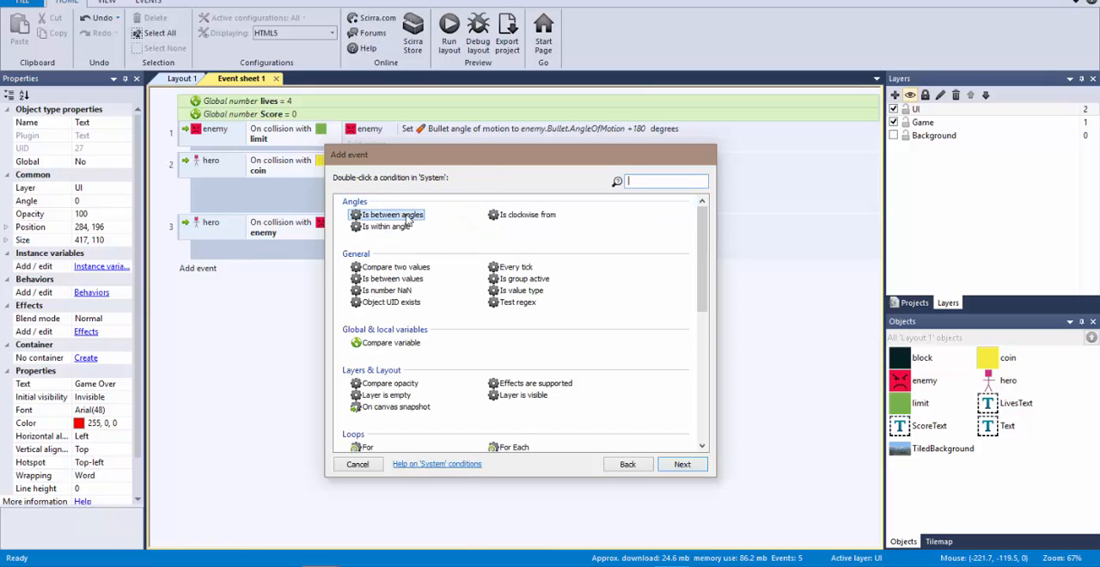
left_click(416, 345)
double_click(416, 347)
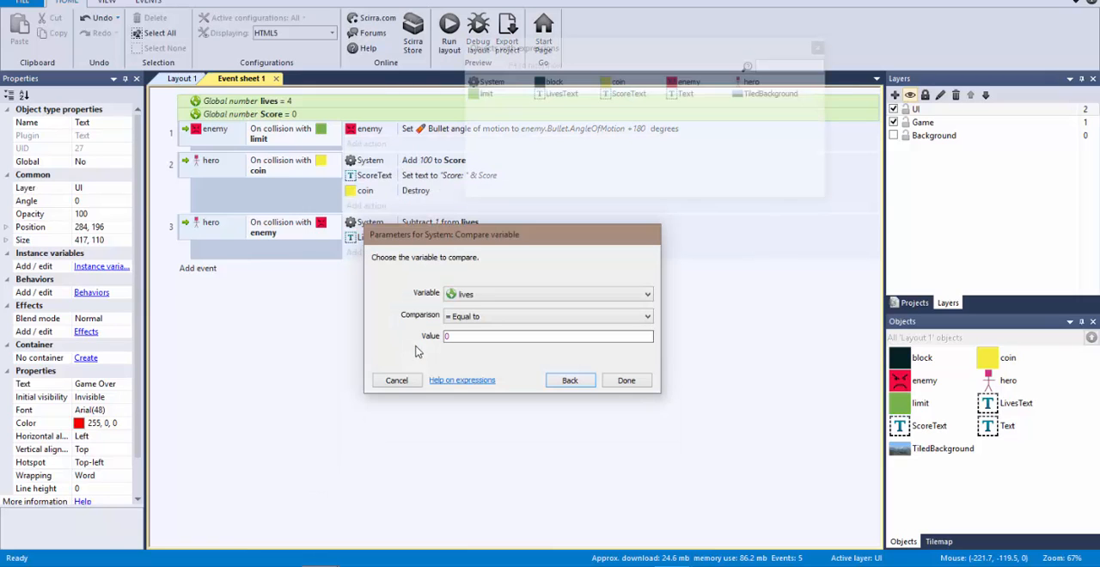
left_click(493, 318)
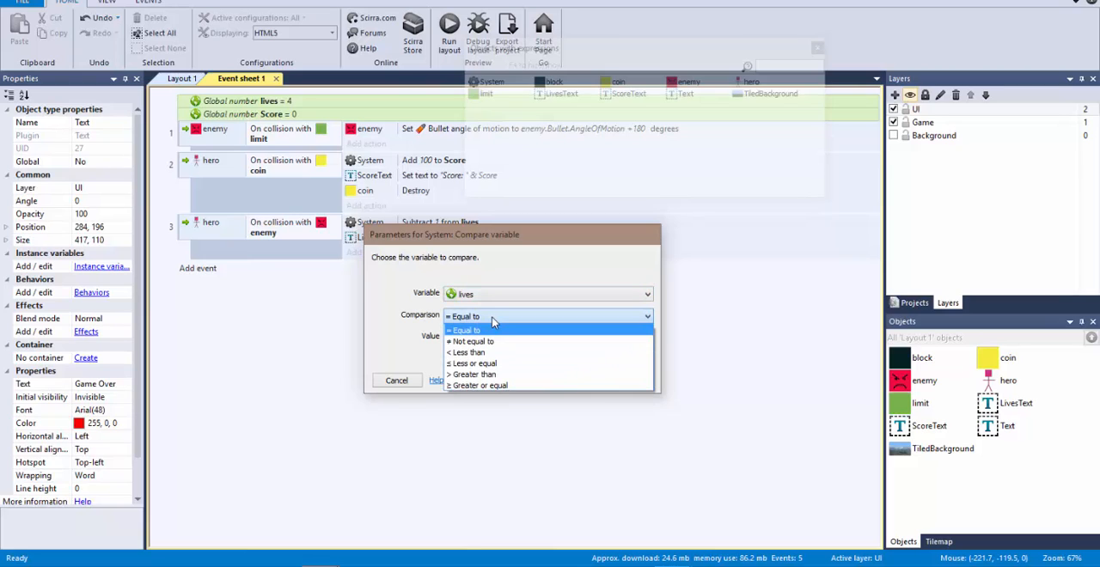
left_click(513, 363)
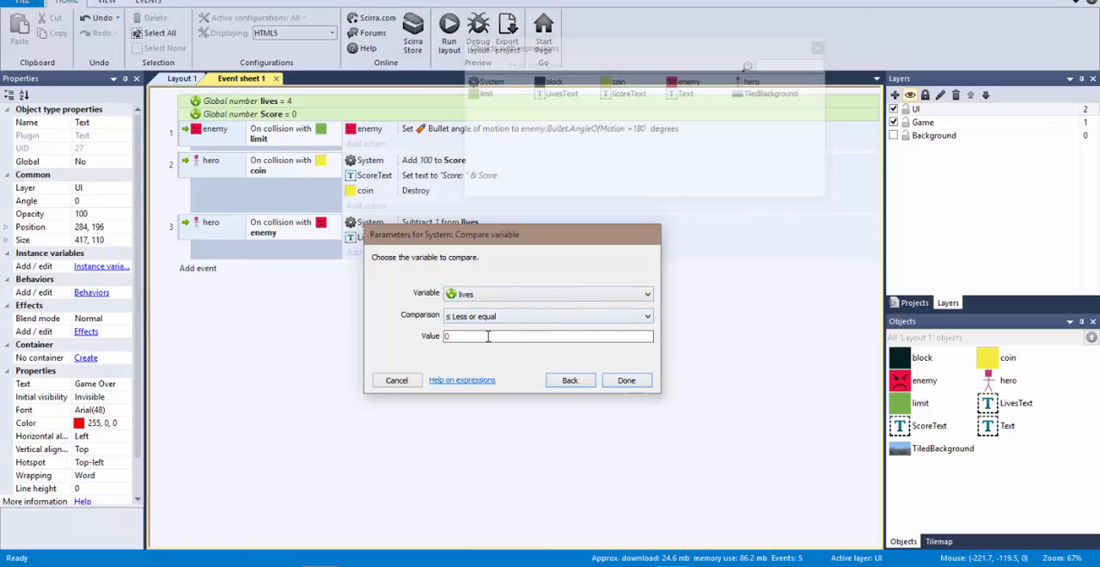
left_click(626, 381)
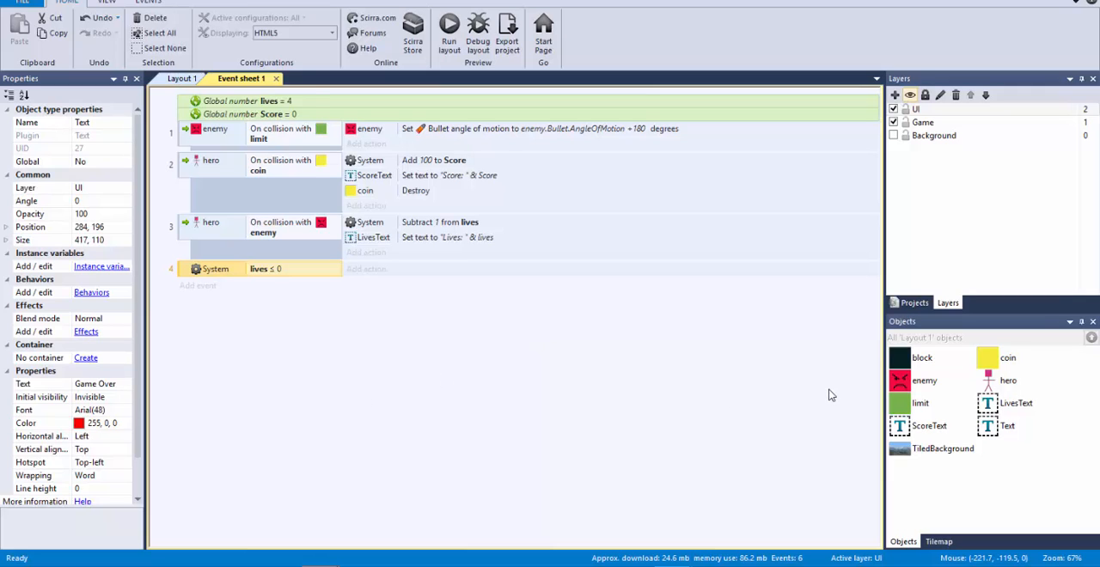
Step: Rename the Game Over text object in Layout 1 to GameOverLabel
left_click(195, 79)
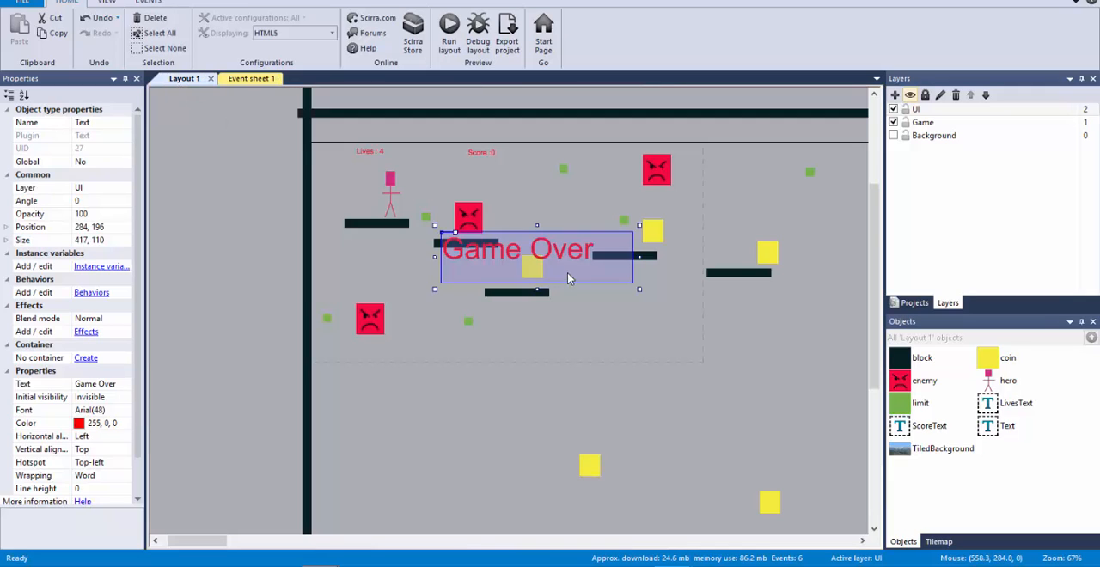
left_click(92, 123)
type("G")
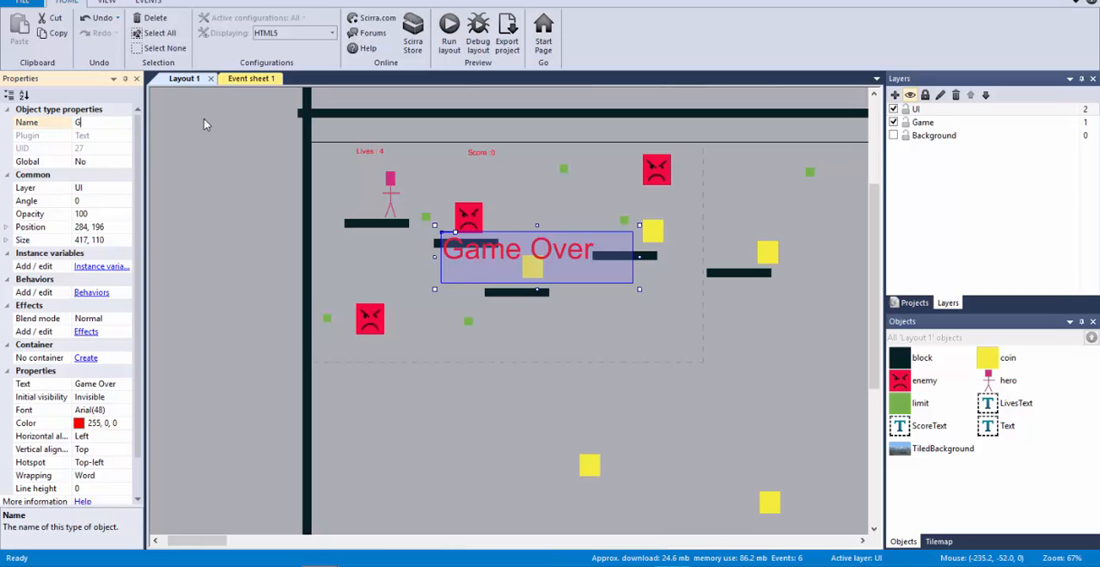
type("ameOverLabel")
key("Return")
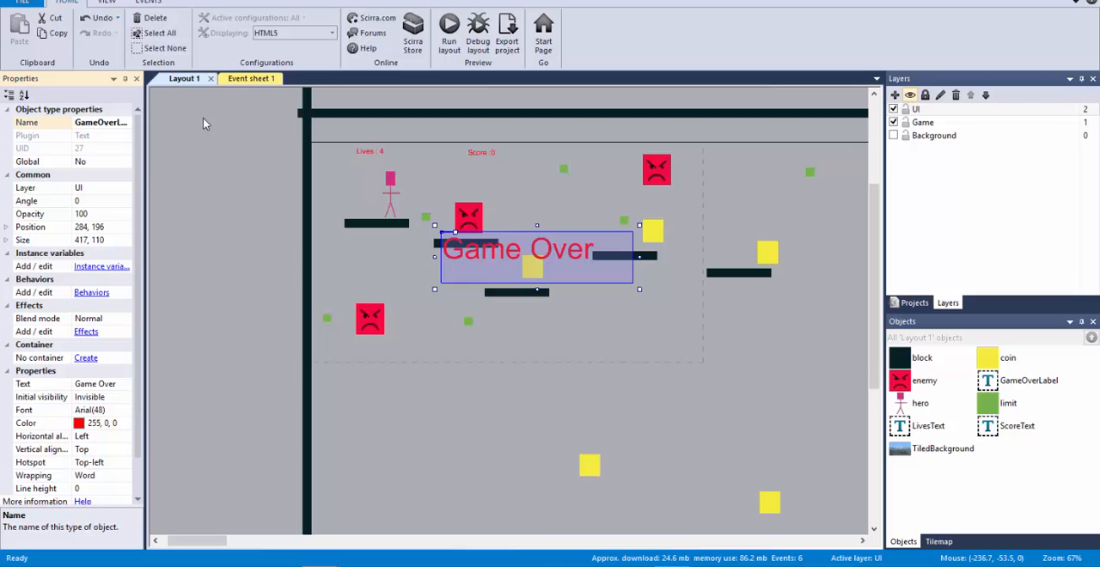
Step: Add an action to the lives ≤ 0 event that sets GameOverLabel to visible
left_click(251, 78)
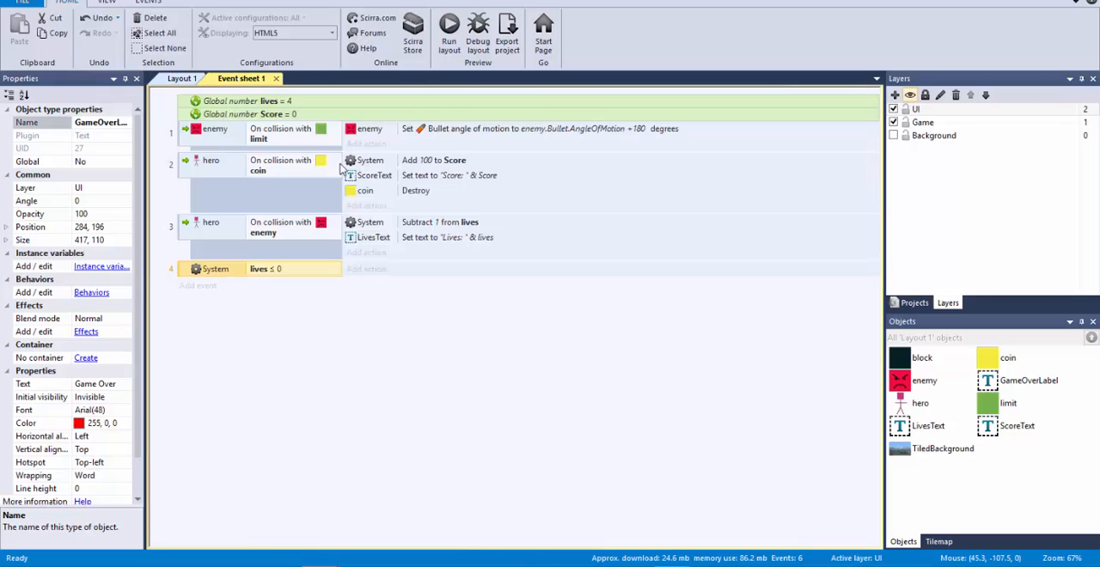
left_click(369, 269)
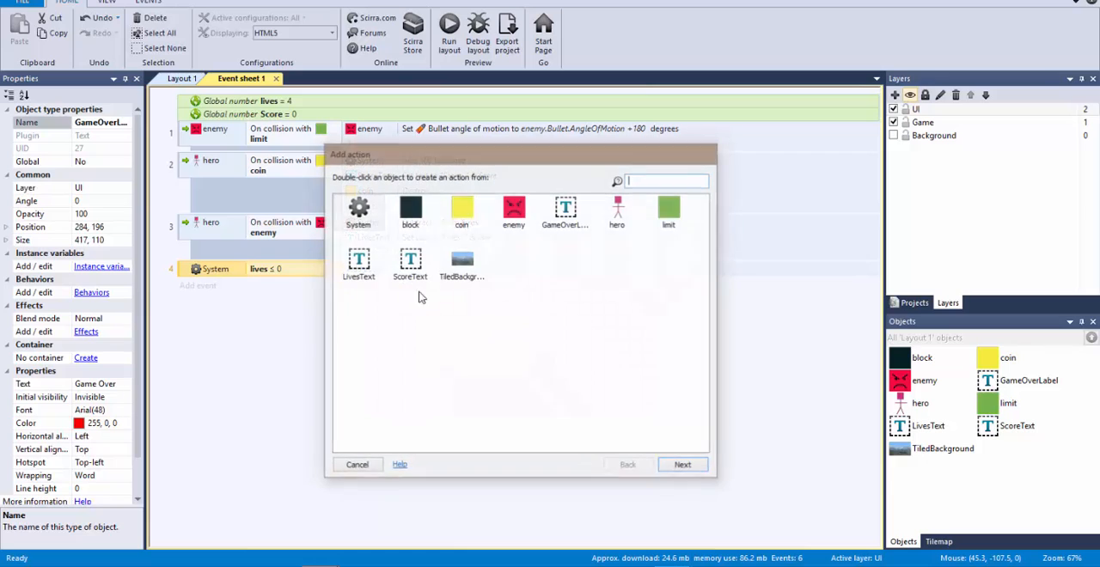
double_click(565, 214)
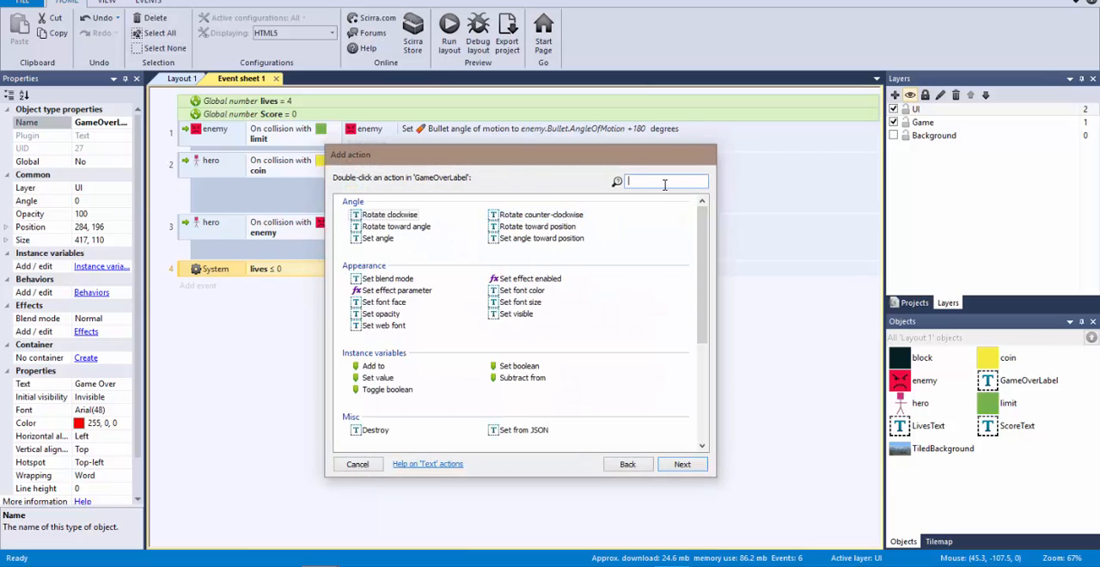
type("vi")
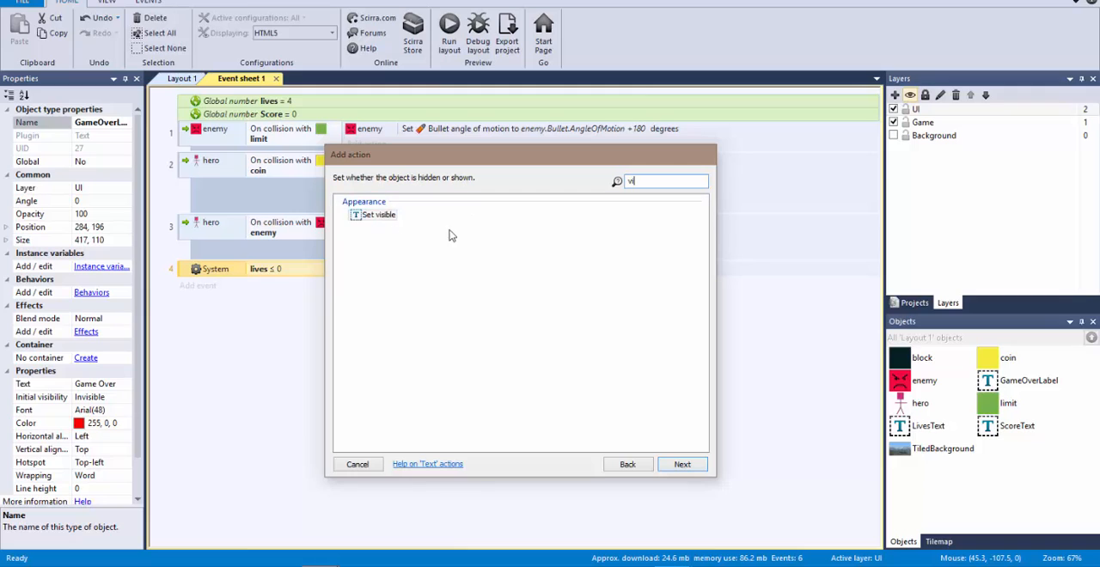
left_click(380, 218)
double_click(380, 218)
left_click(628, 340)
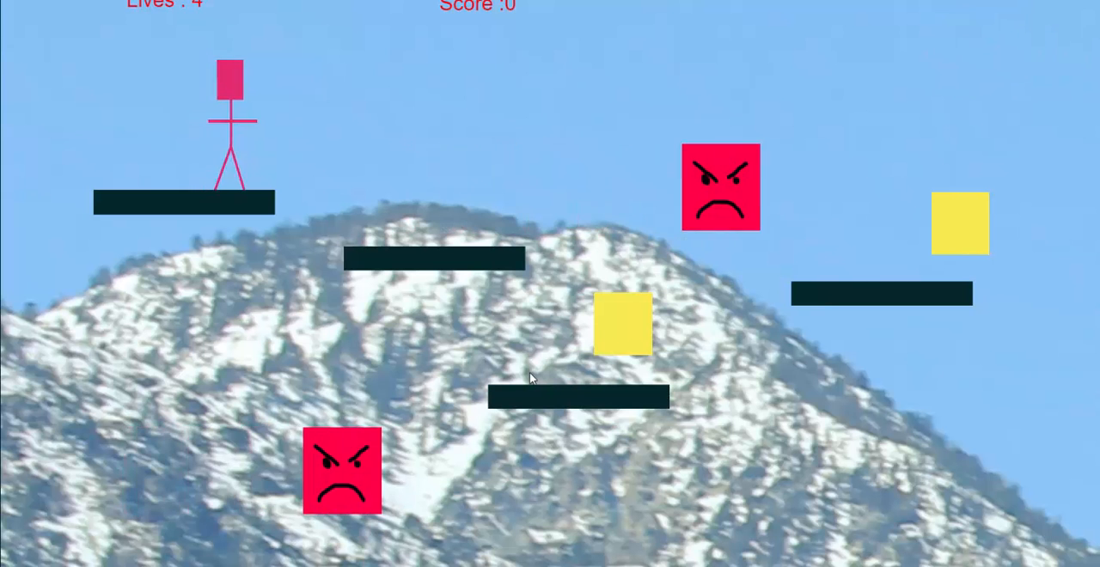
Step: Playtest the layout by moving the hero into enemies until the lives run out, and close the preview
key("Right")
key("Up")
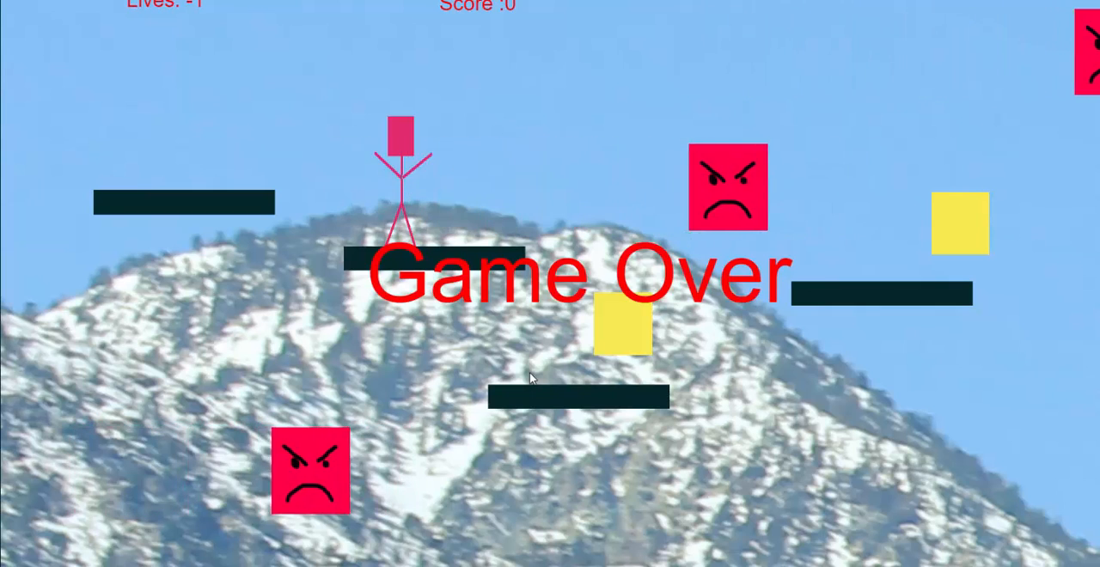
key("alt+Tab")
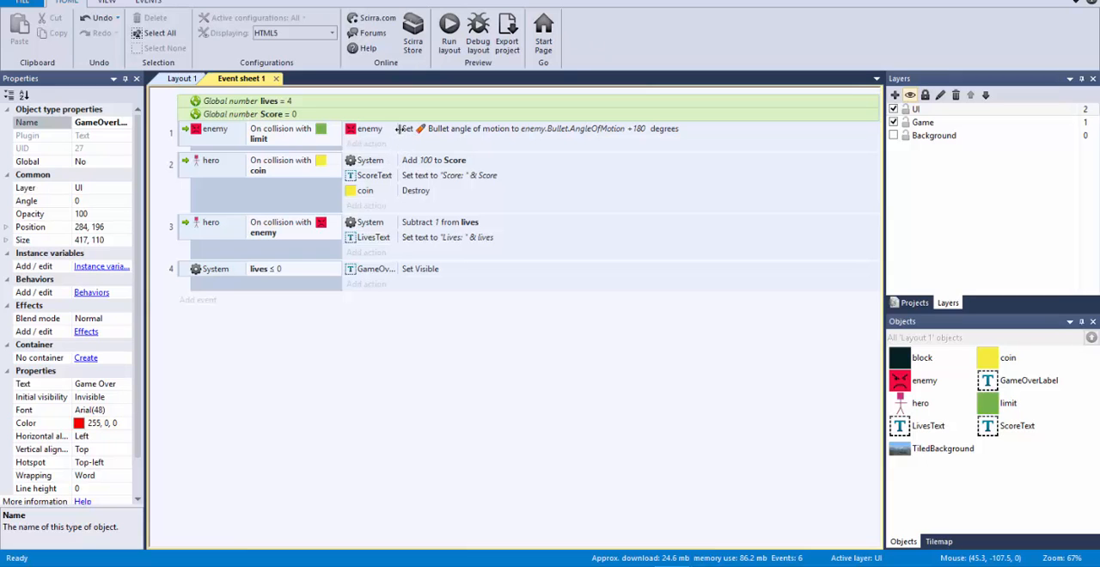
key("alt+Tab")
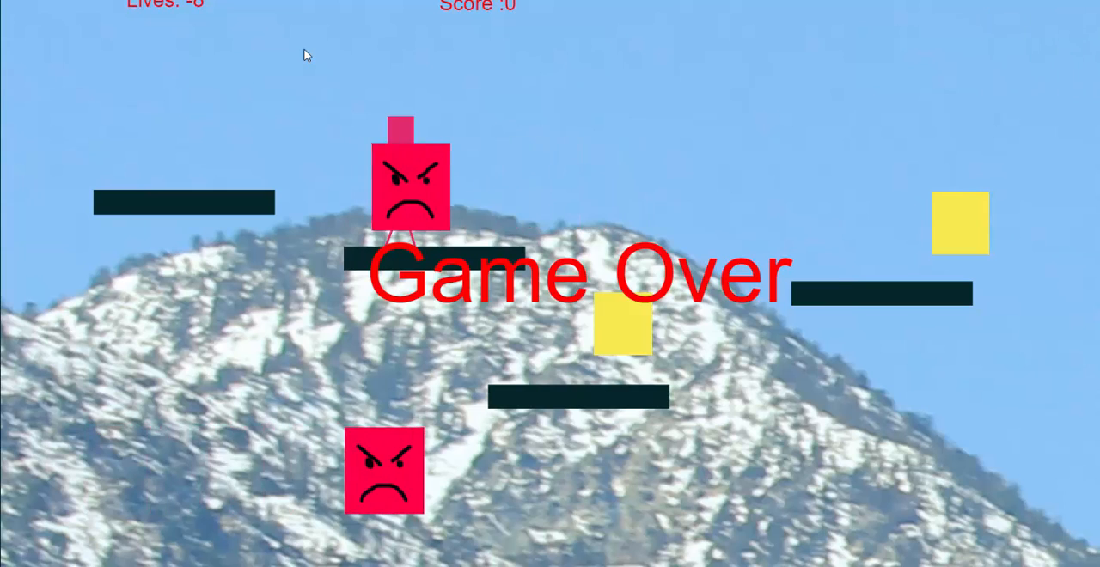
key("alt+F4")
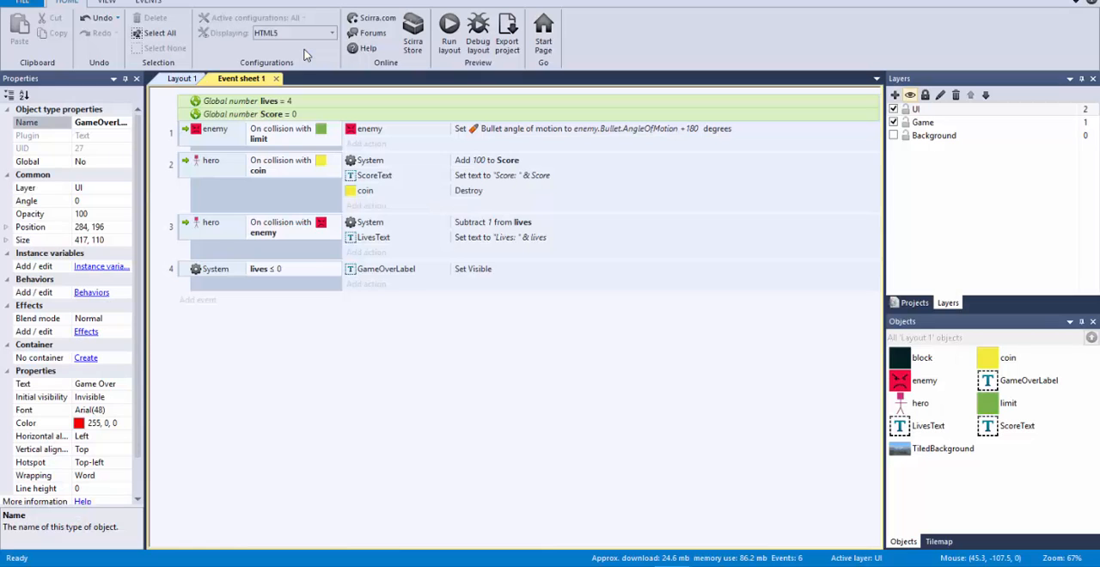
Step: Add a System action to the lives ≤ 0 event that sets the time scale to 0
left_click(367, 284)
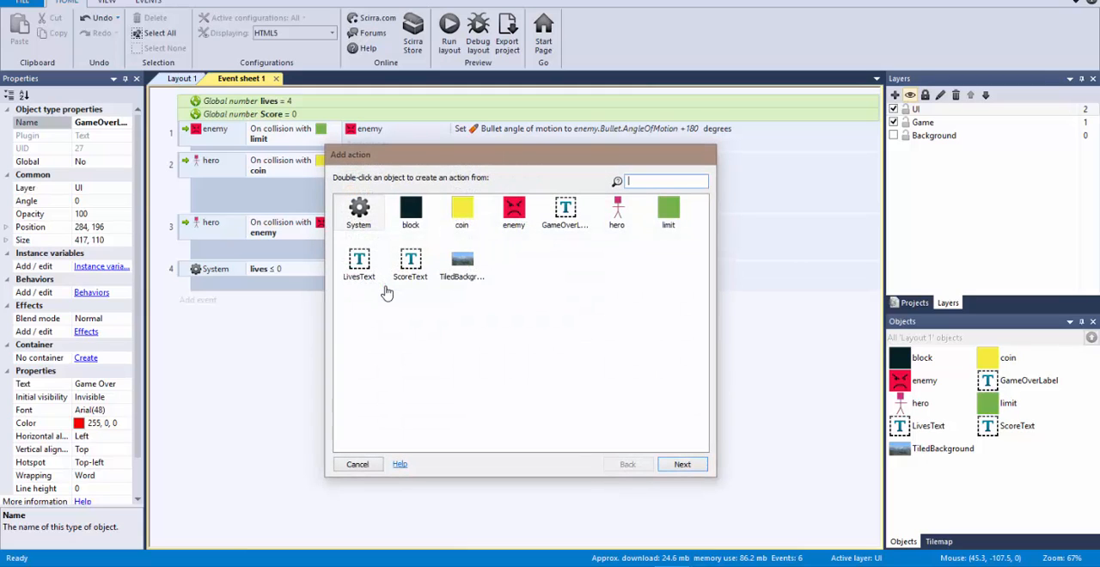
double_click(371, 209)
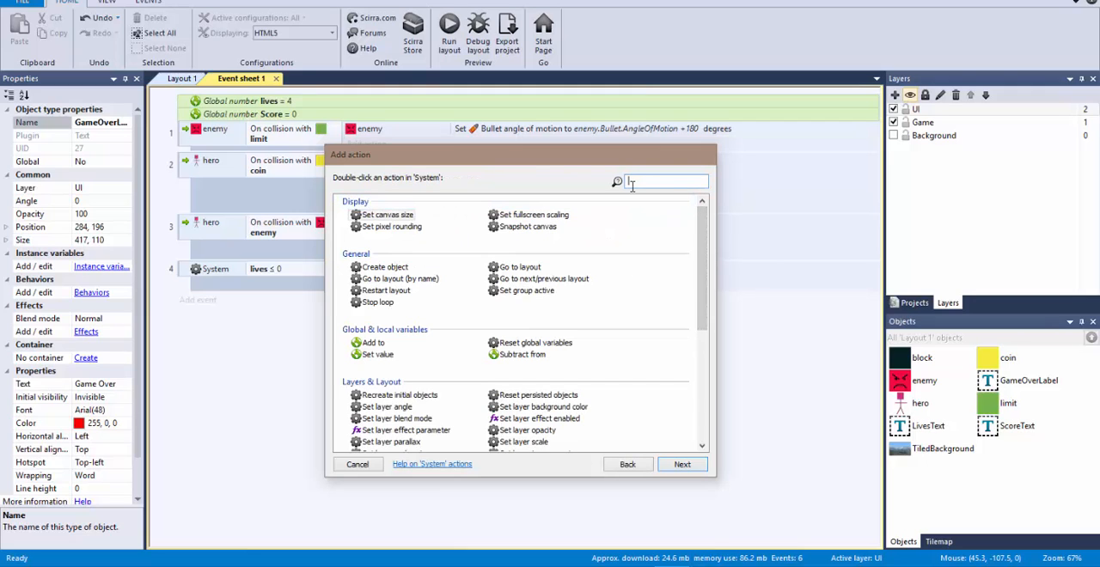
type("tim")
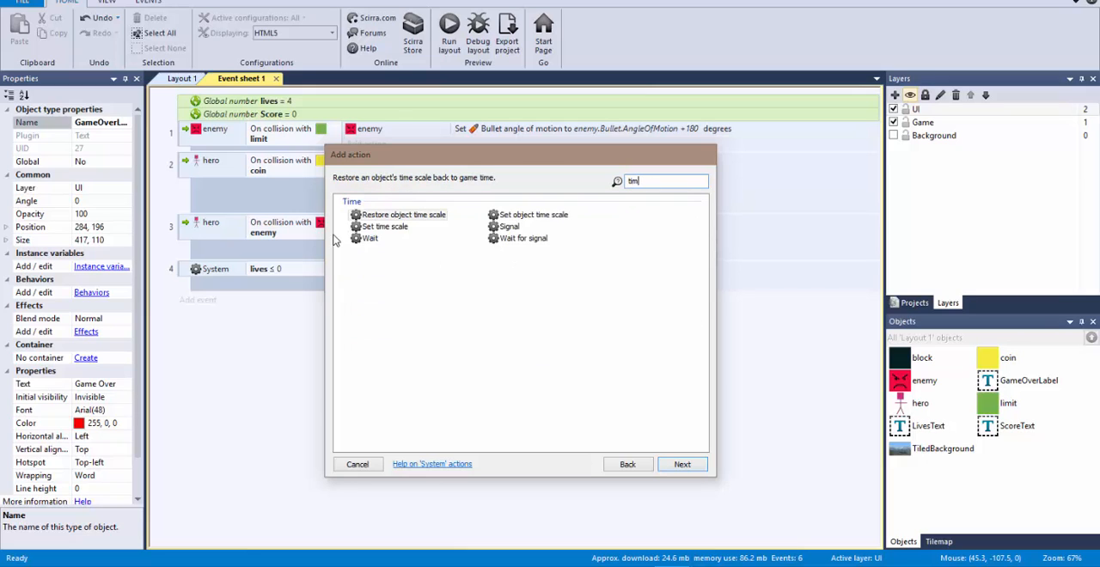
double_click(385, 231)
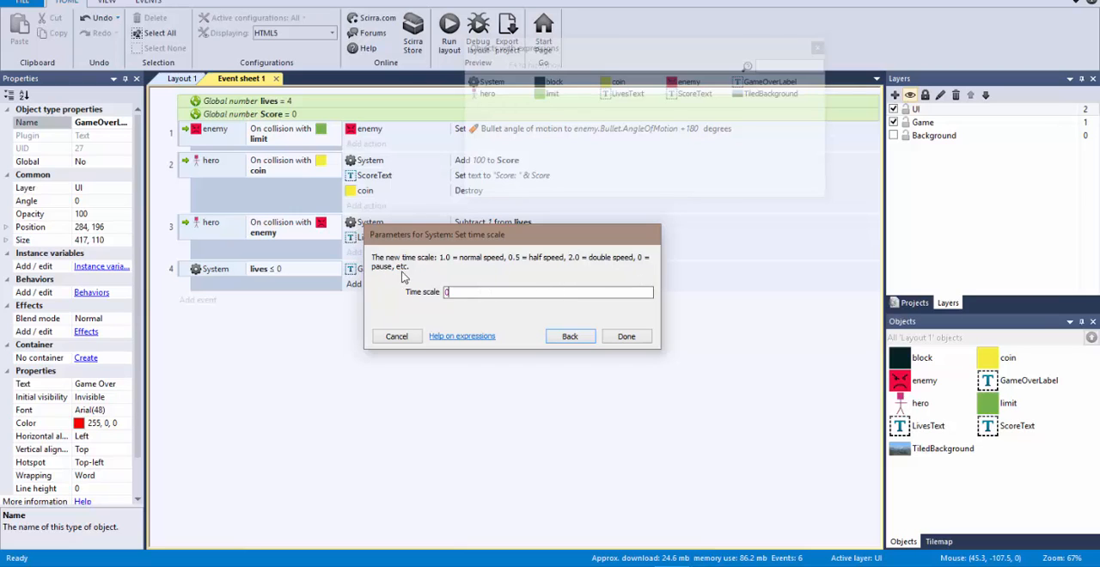
left_click(622, 338)
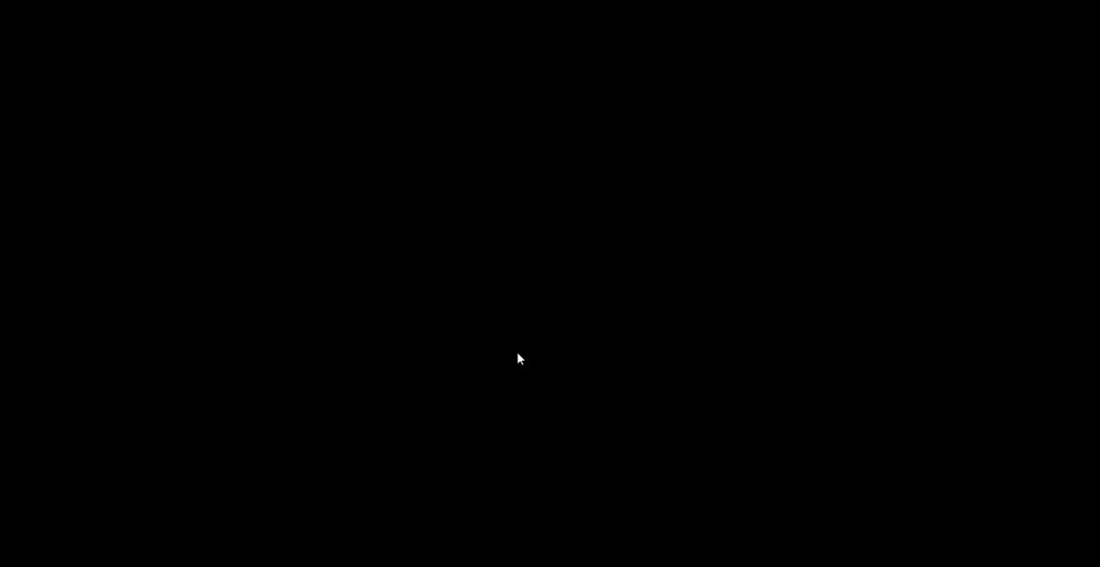
Step: Playtest the game-over pause by losing all the hero's lives to enemies, and save the project
key("Right")
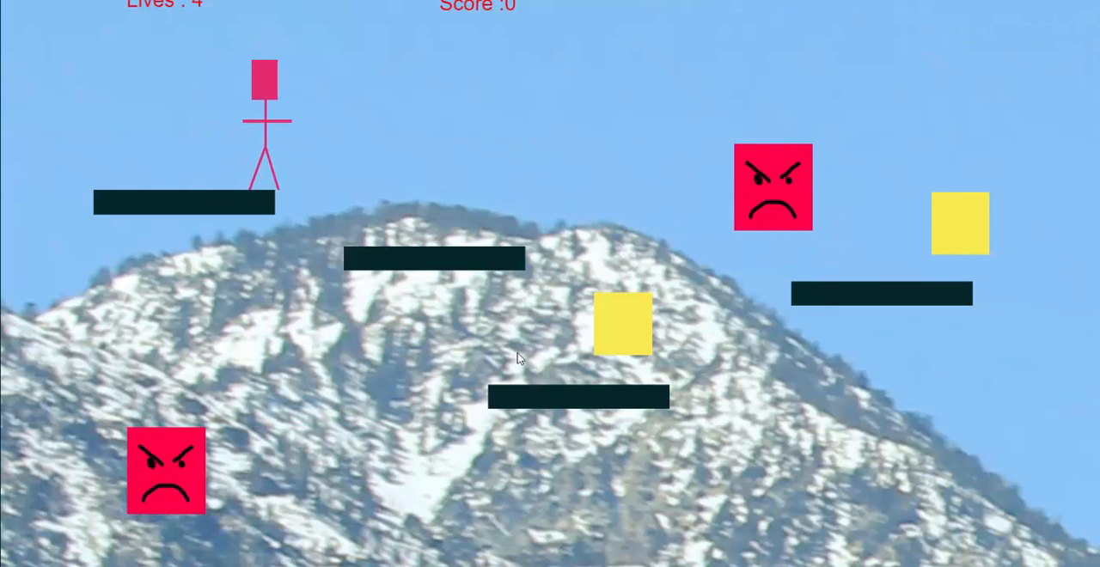
key("space")
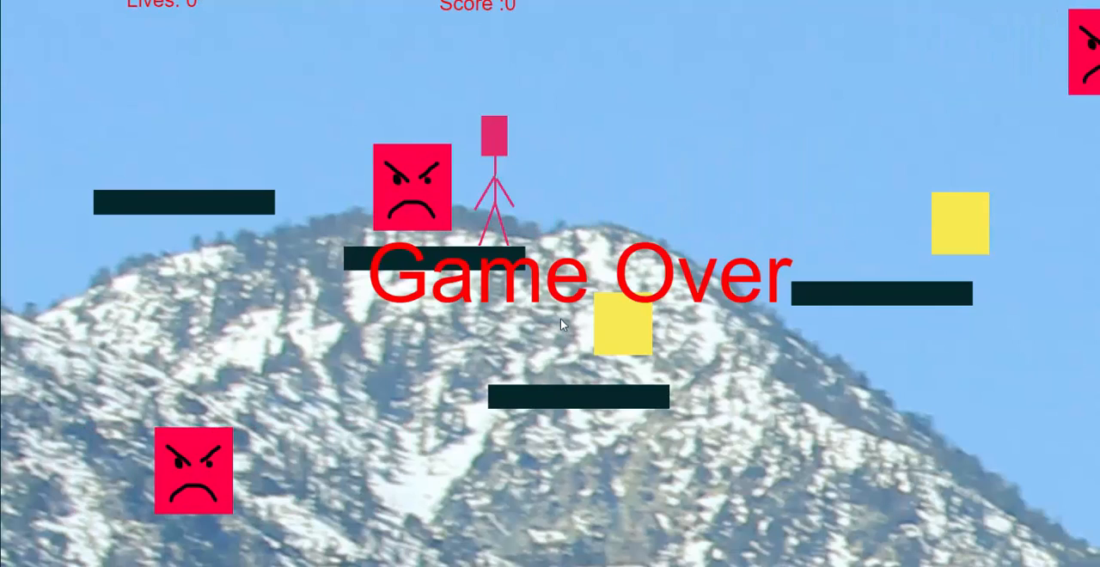
key("alt+Tab")
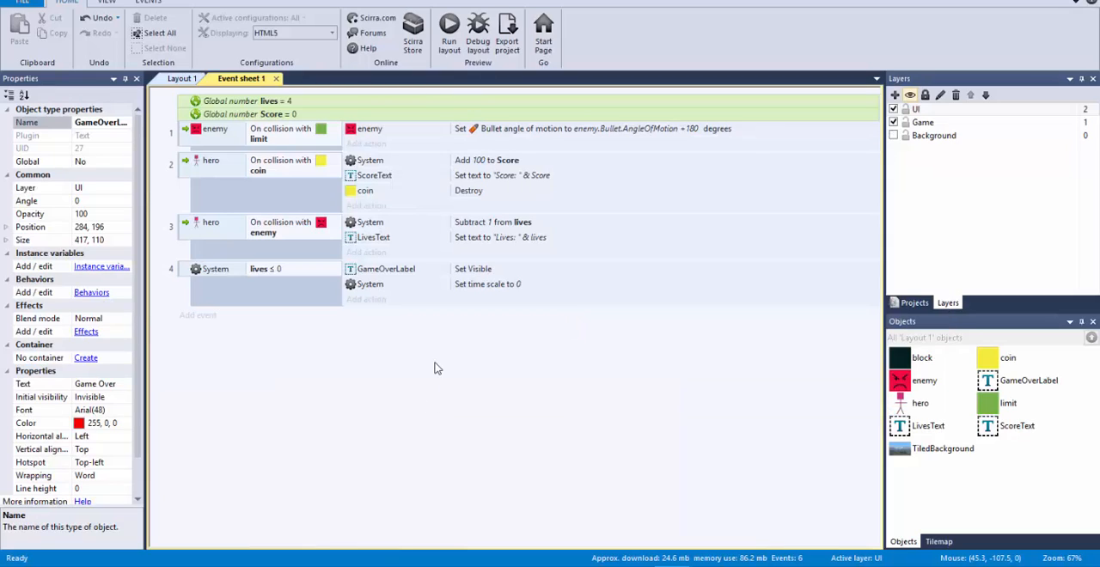
key("ctrl+s")
key("alt+Tab")
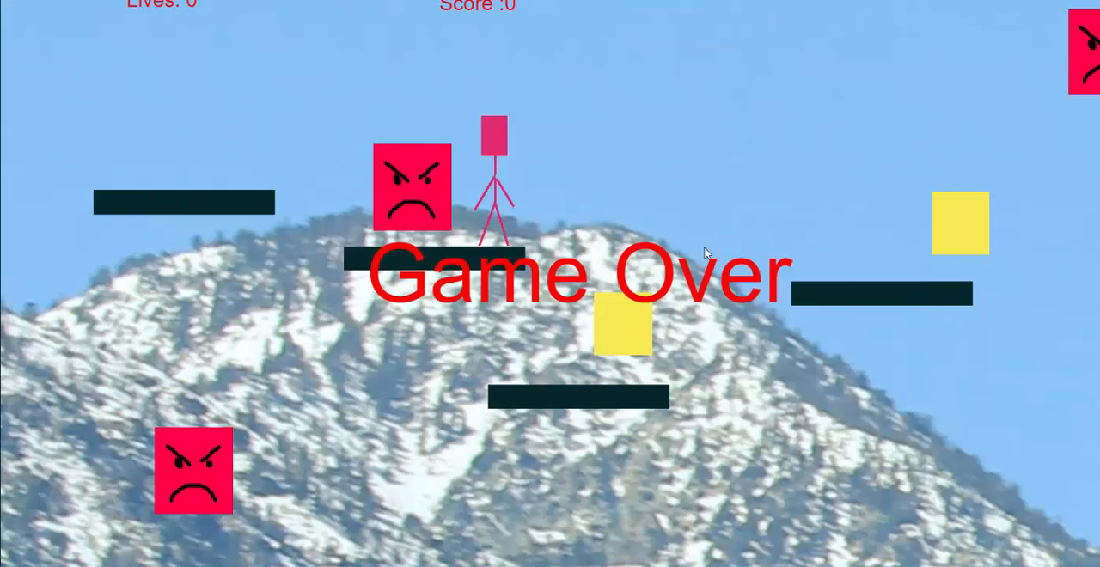
key("alt+Tab")
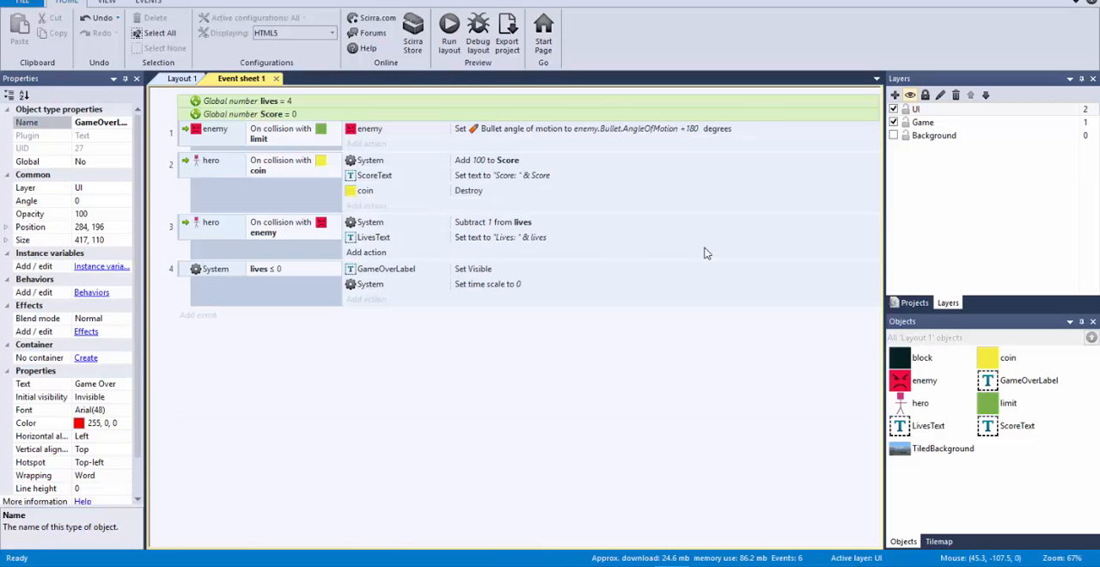
Step: Insert a Text object on the UI layer near the lower-right corner of the layout's dashed window area
left_click(183, 78)
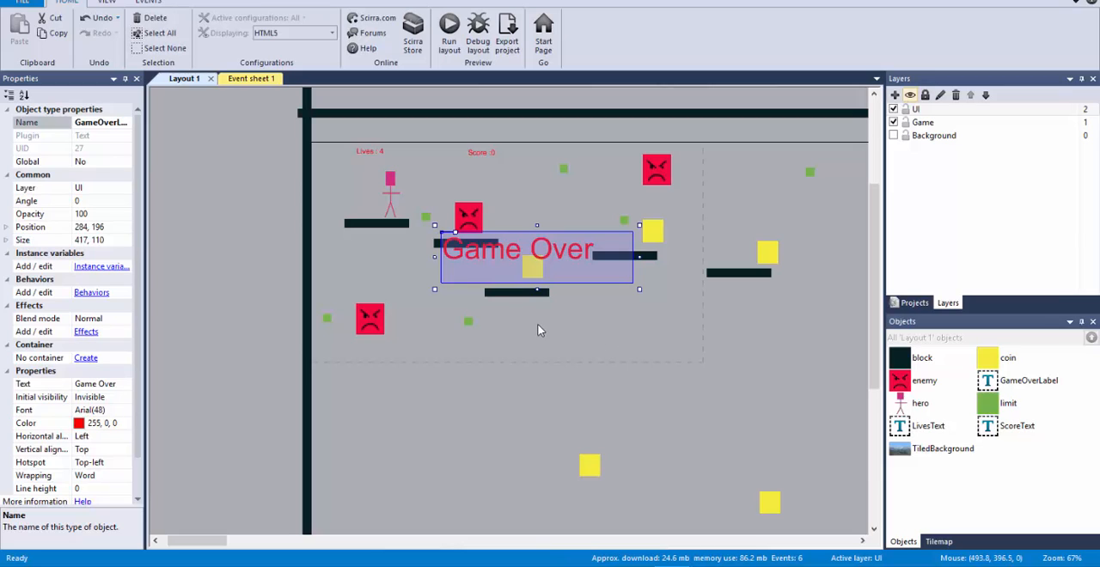
double_click(251, 242)
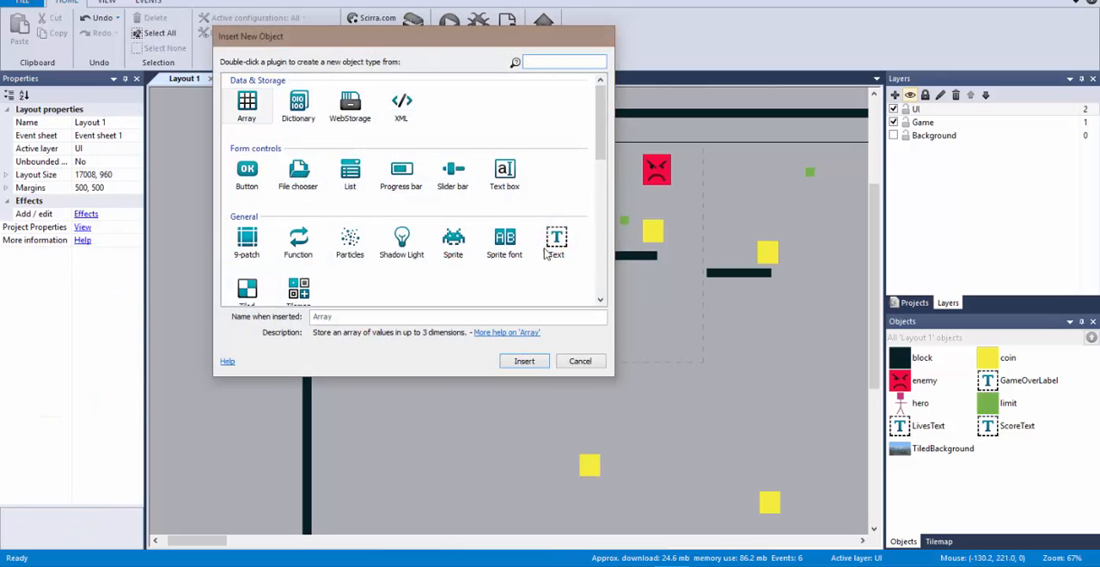
left_click(558, 249)
double_click(558, 249)
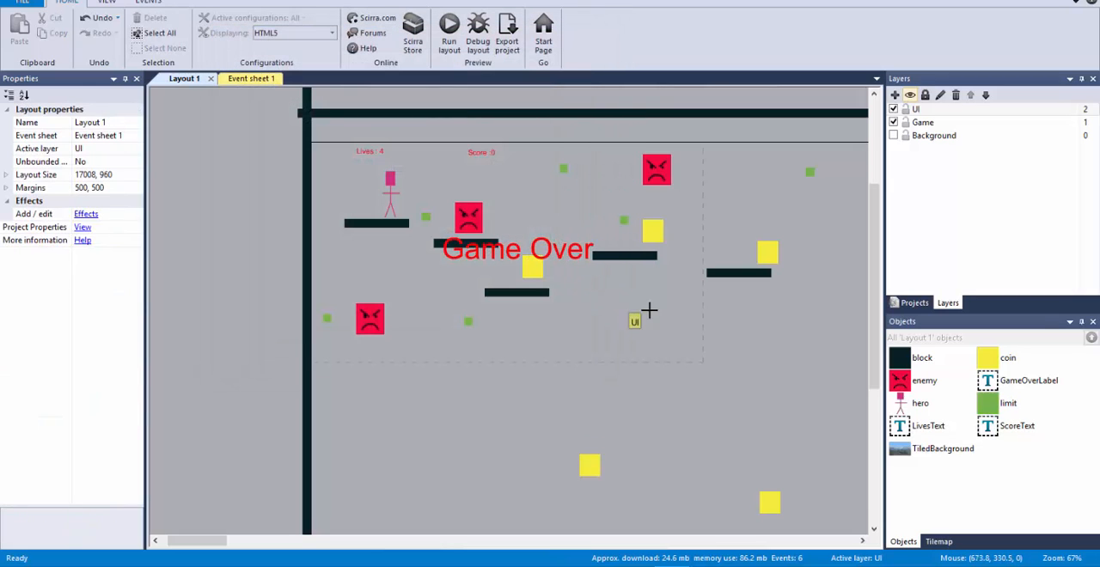
left_click(673, 332)
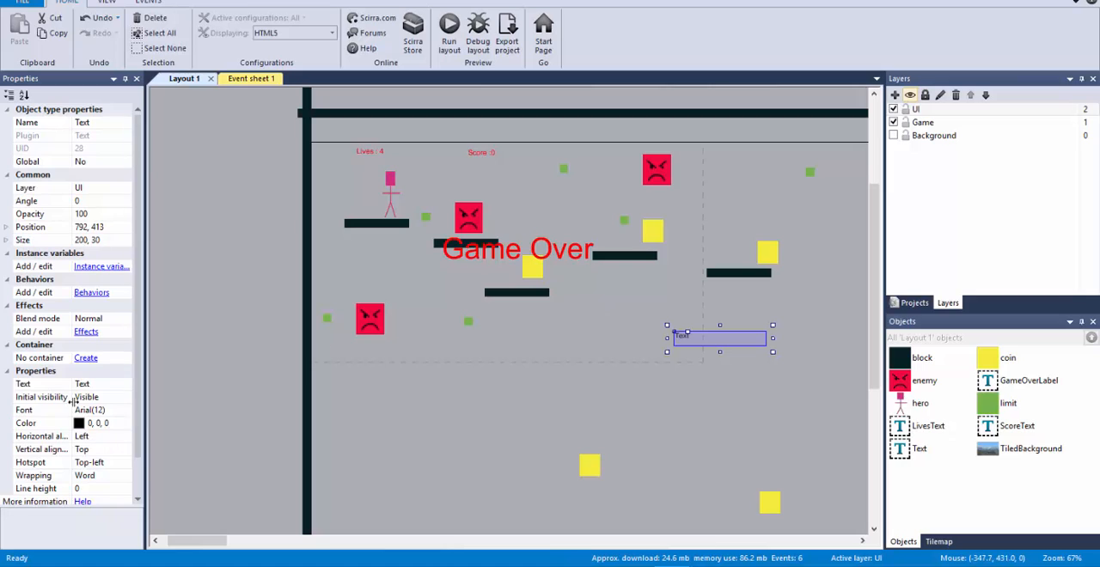
Step: Set the new text object's text to "Restart" and its color to red (255, 0, 0)
left_click(102, 384)
type("Restart")
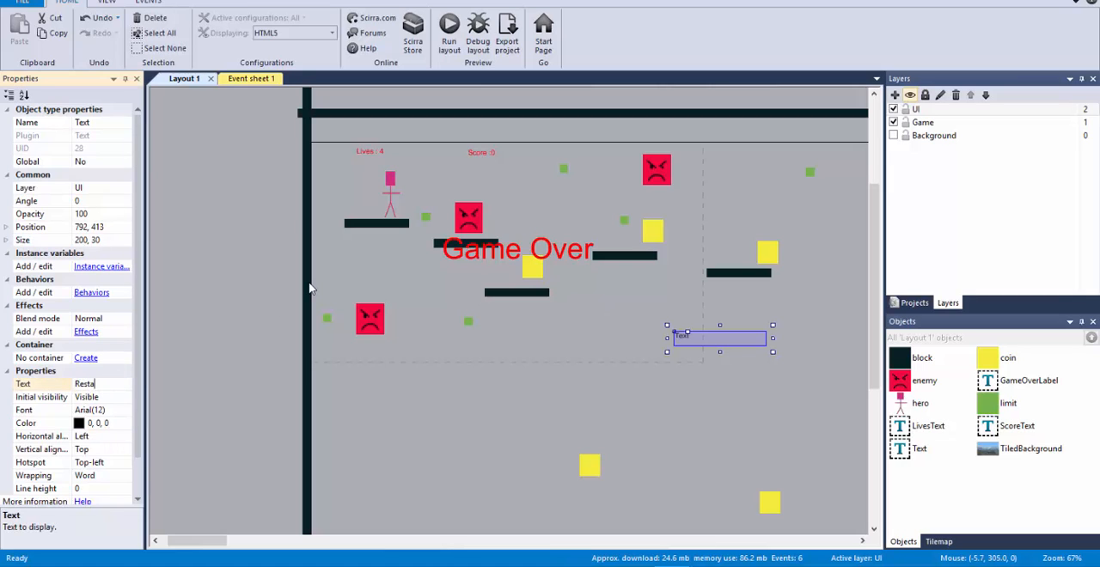
left_click(124, 423)
left_click(80, 316)
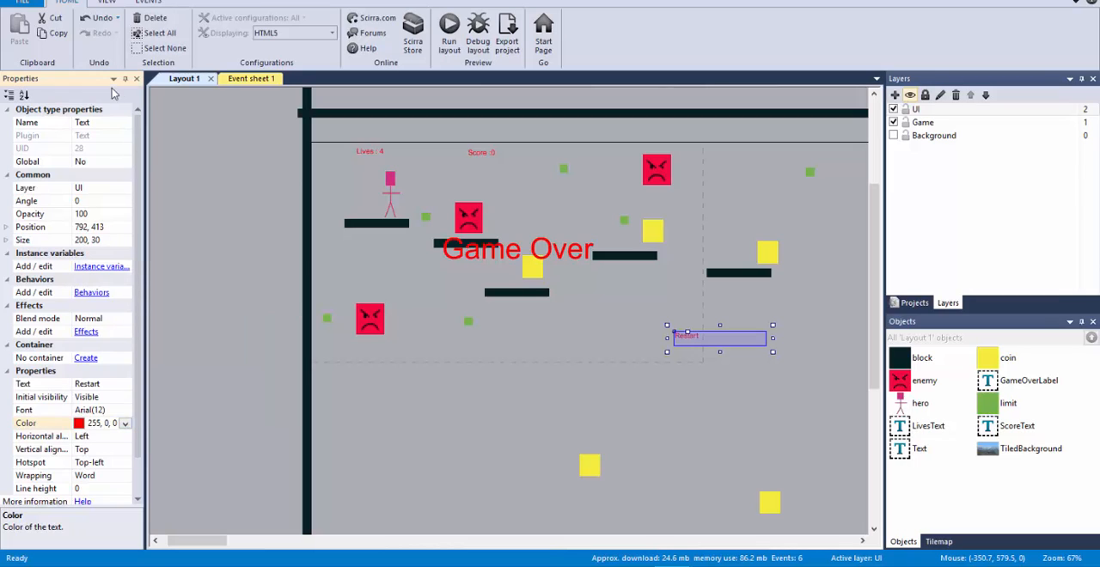
Step: Rename the Restart text object as restartLabel
left_click(100, 123)
type("restartLay")
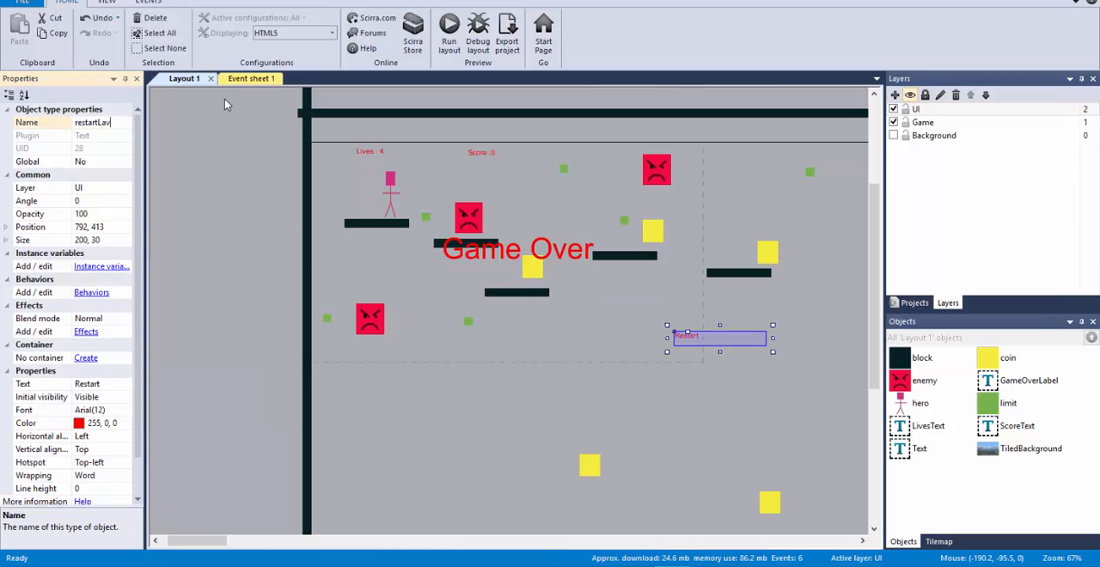
key("BackSpace")
type("bel")
key("Return")
Step: Fit restartLabel into the dashed window's lower-right corner at about 95 × 64, and center its text vertically and horizontally
left_click_drag(724, 338, 674, 354)
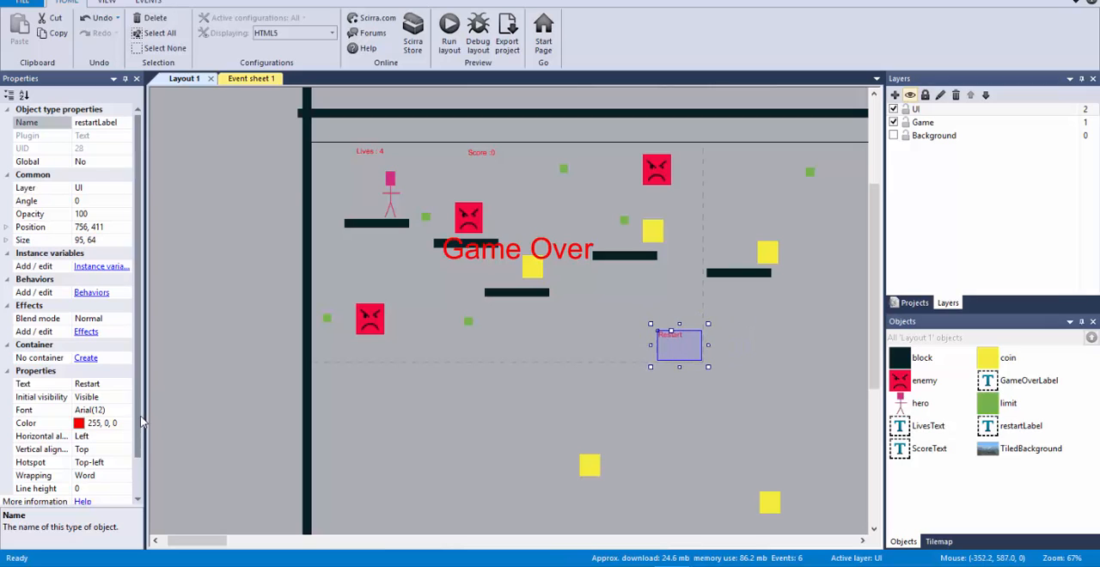
scroll(133, 391, "down", 1)
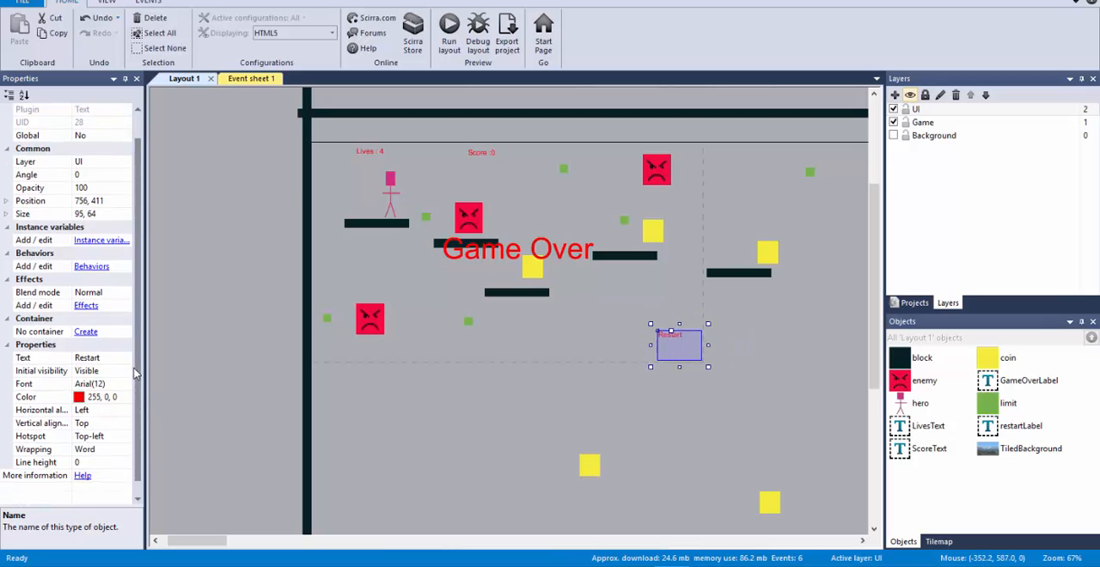
left_click(124, 423)
left_click(120, 445)
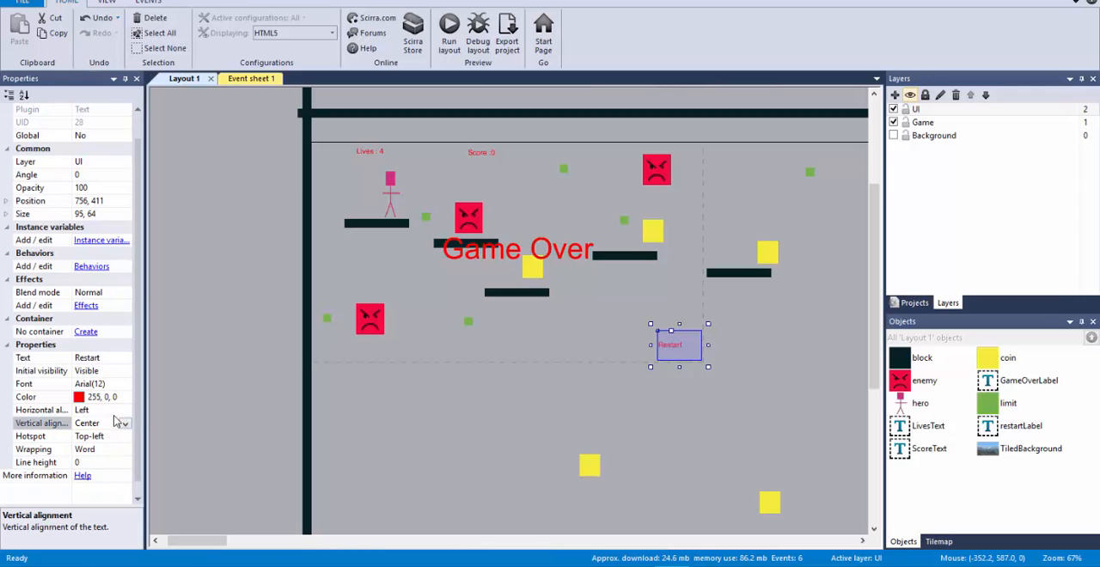
left_click(125, 410)
left_click(95, 432)
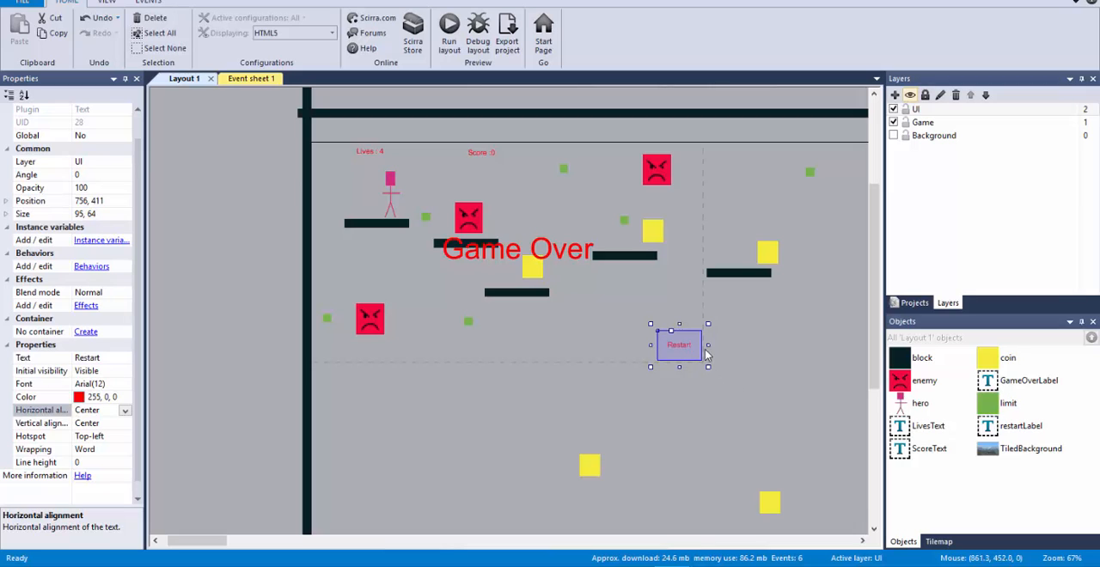
Step: Insert a Touch object into the project and select it among the project's object types
left_click(237, 82)
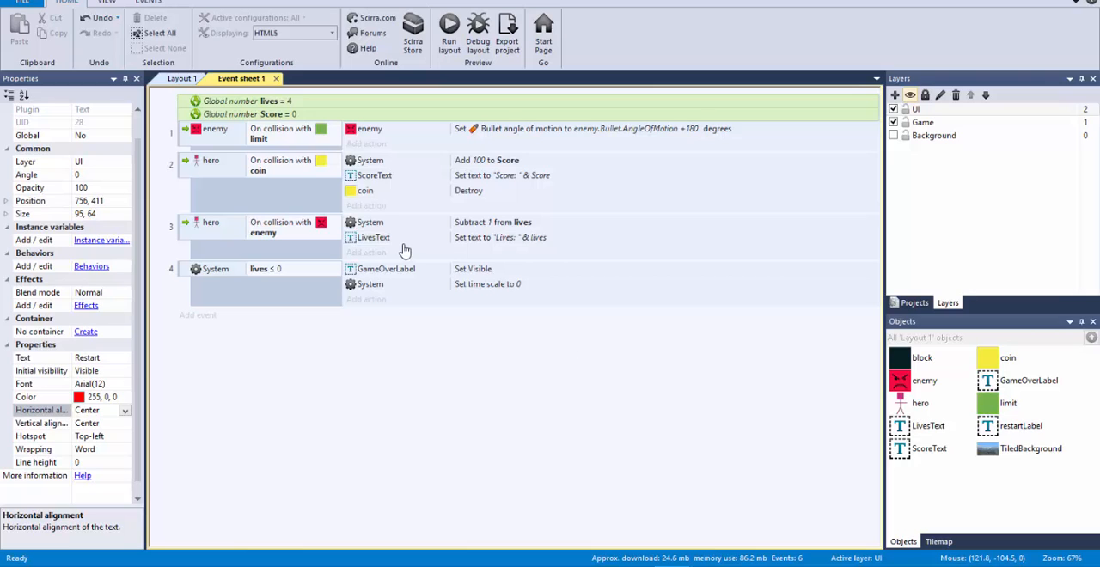
left_click(191, 83)
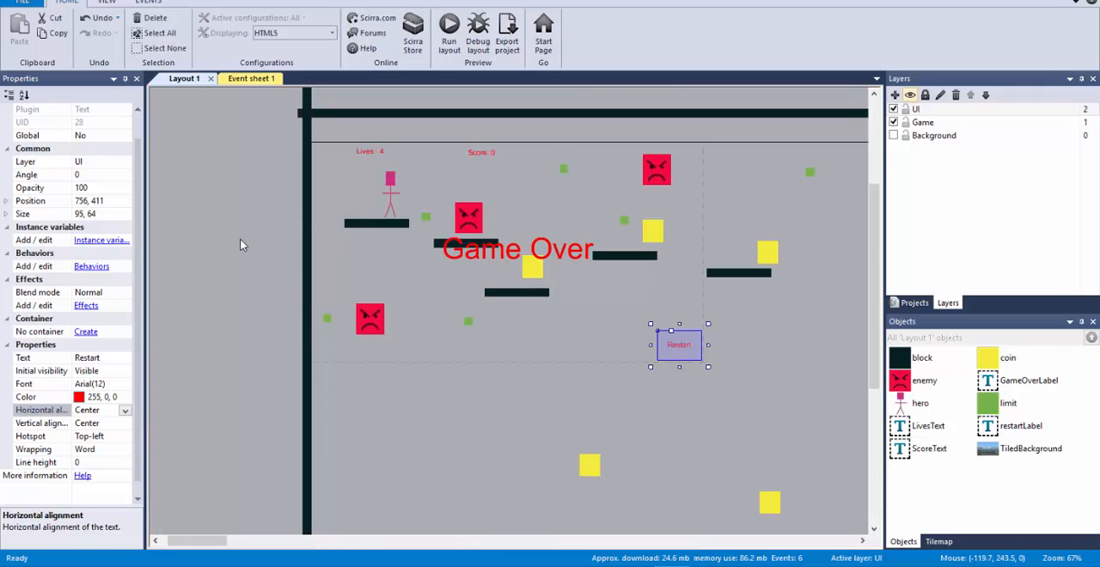
double_click(205, 212)
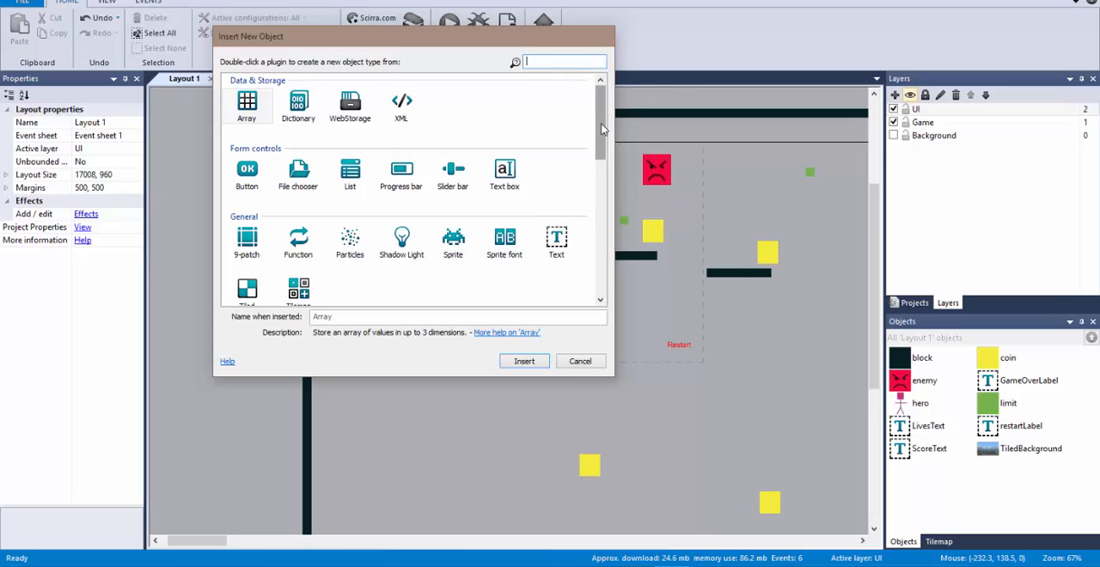
type("tou")
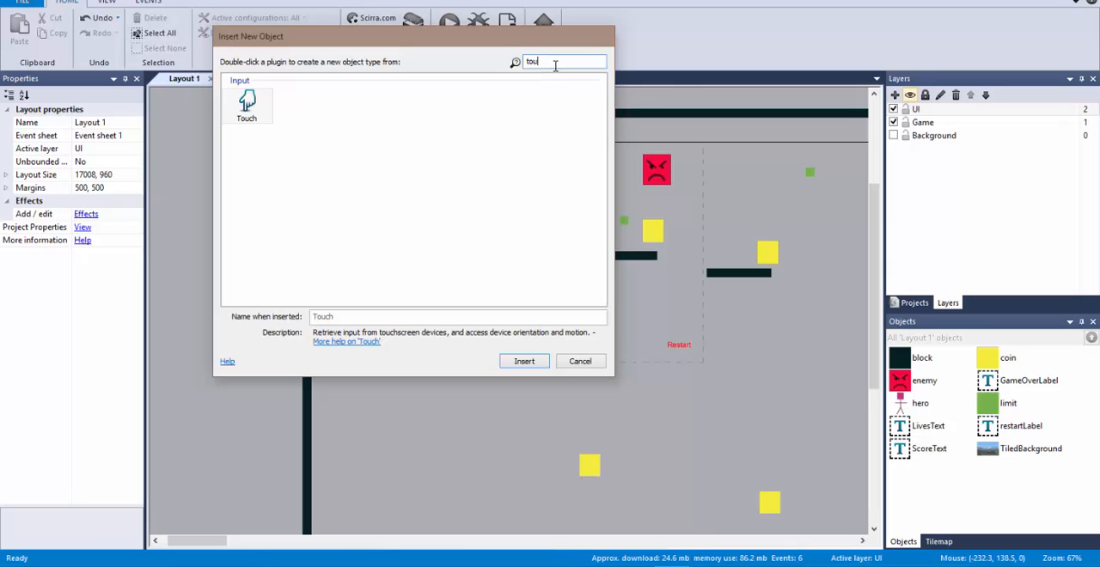
key("BackSpace")
key("BackSpace")
key("BackSpace")
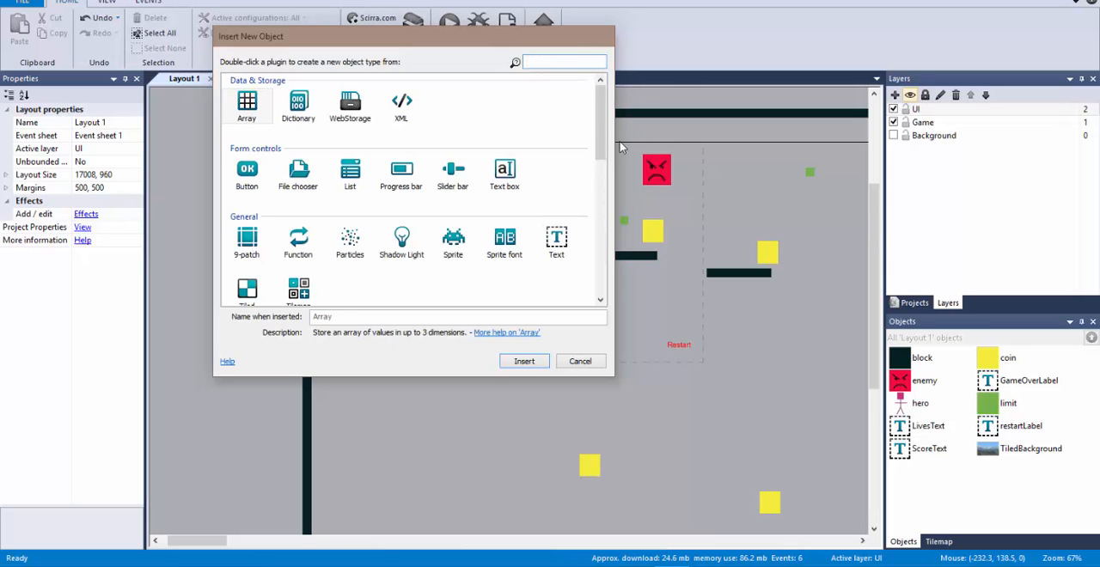
left_click_drag(601, 146, 617, 189)
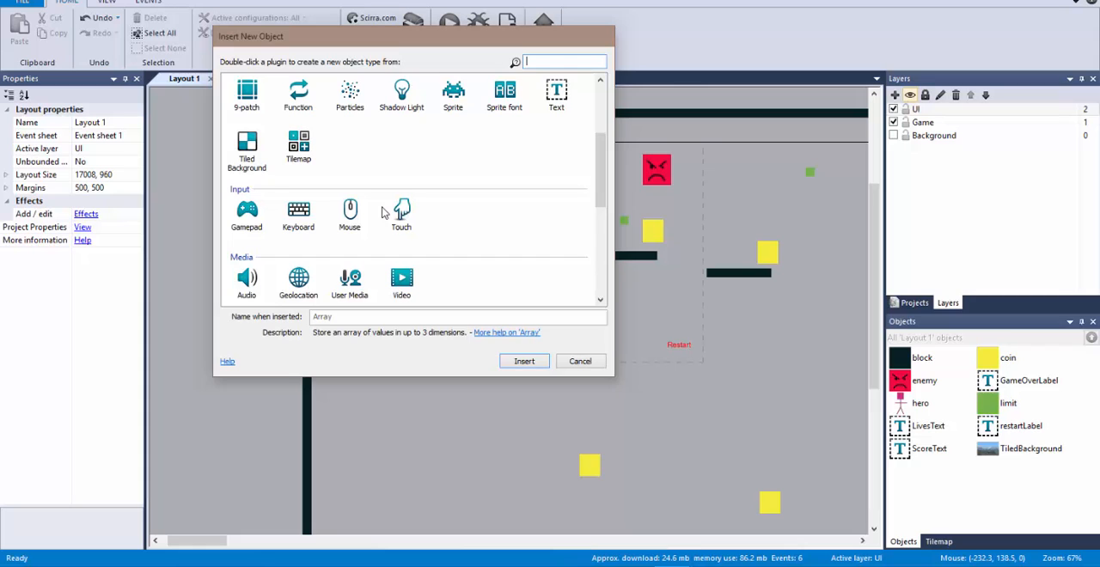
double_click(413, 220)
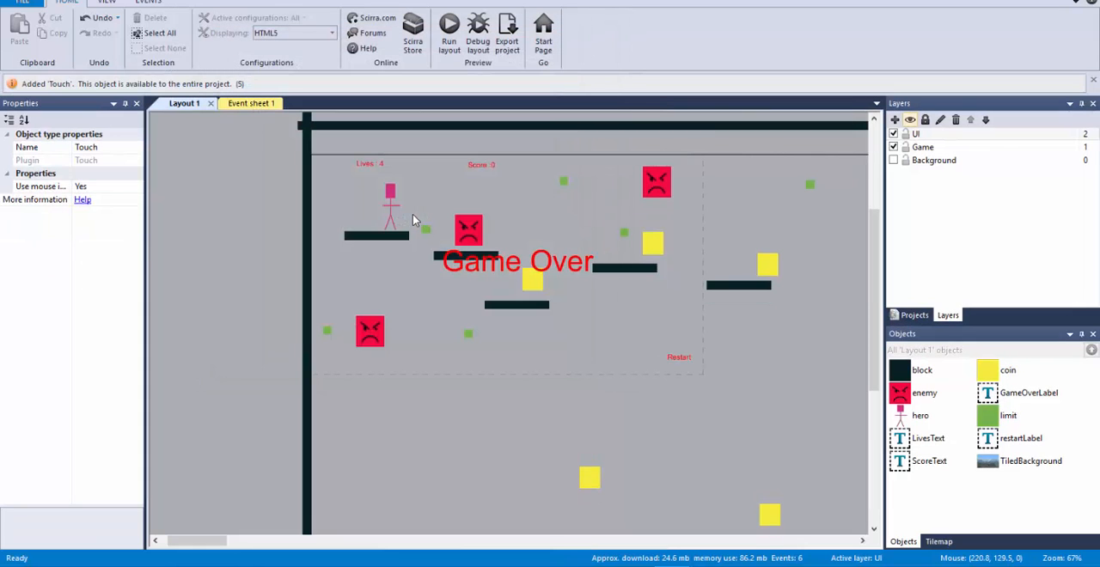
left_click(914, 314)
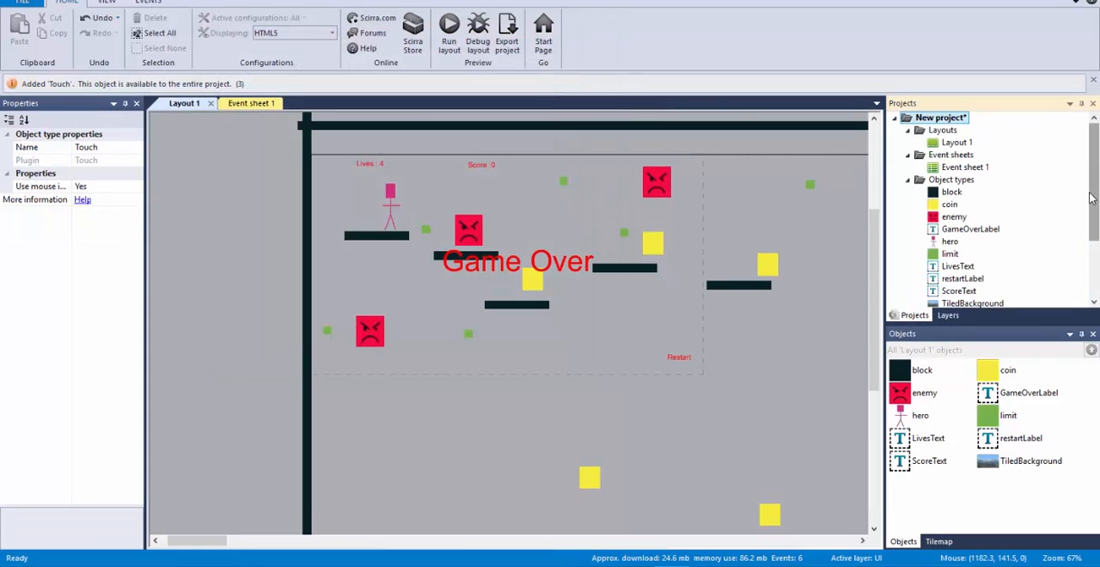
scroll(1089, 198, "down", 3)
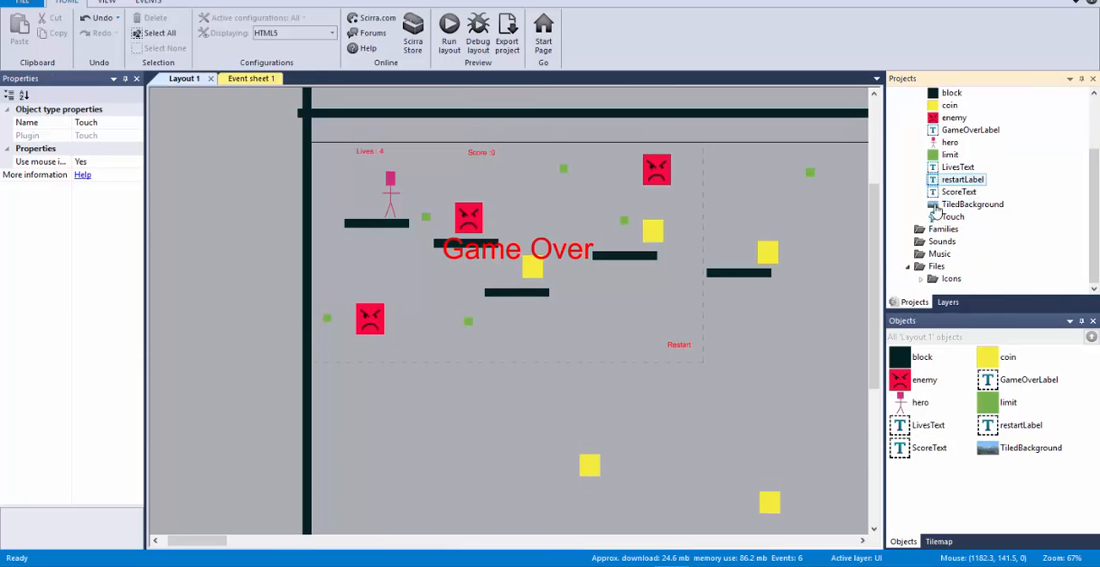
left_click(948, 216)
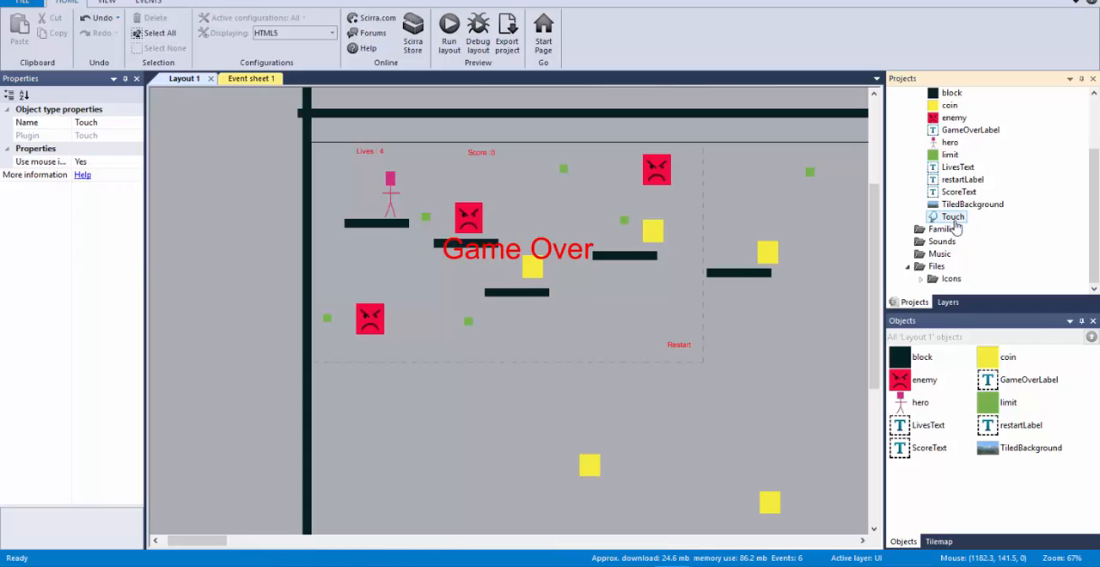
Step: Add an event to the event sheet with the Touch condition On touched object for restartLabel
left_click(248, 79)
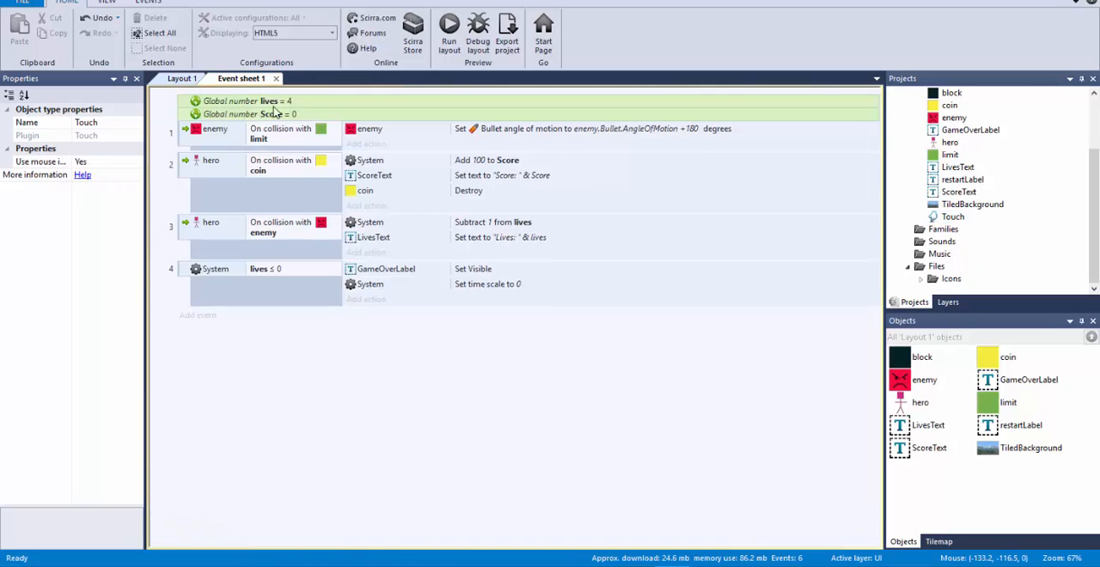
left_click(199, 316)
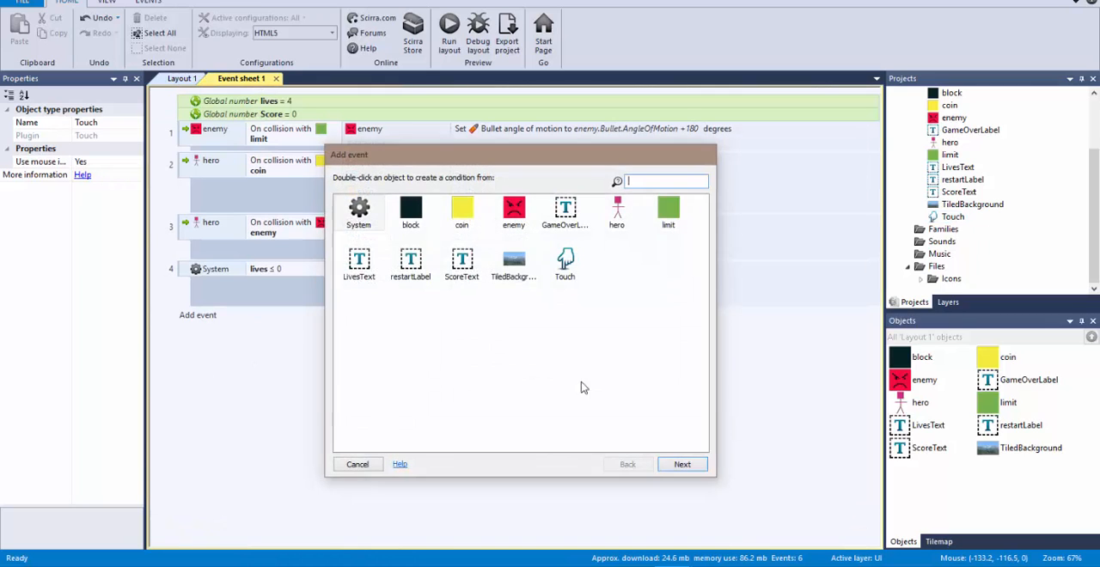
double_click(566, 269)
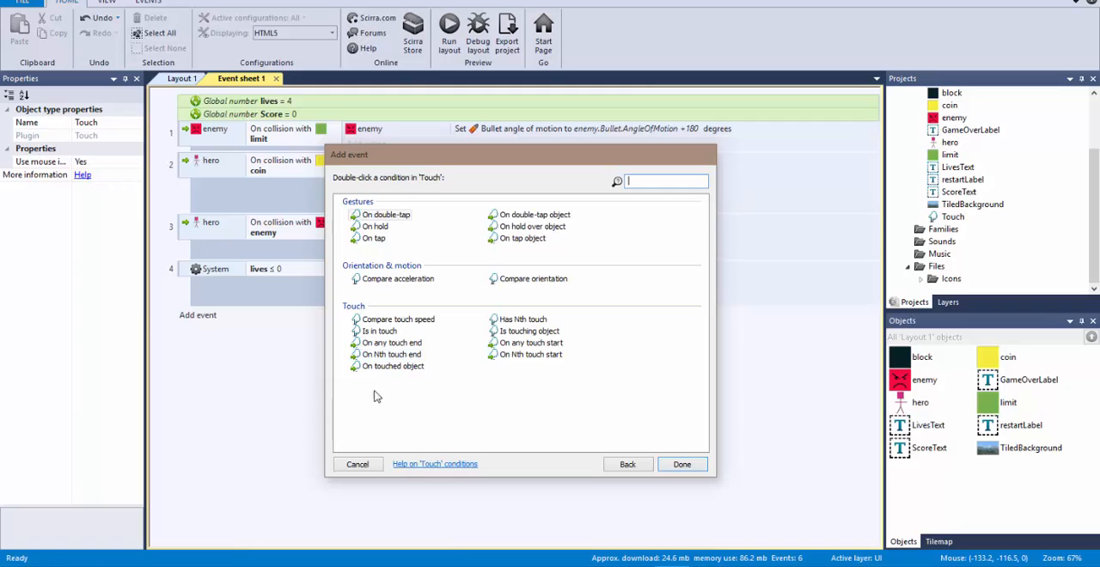
double_click(408, 367)
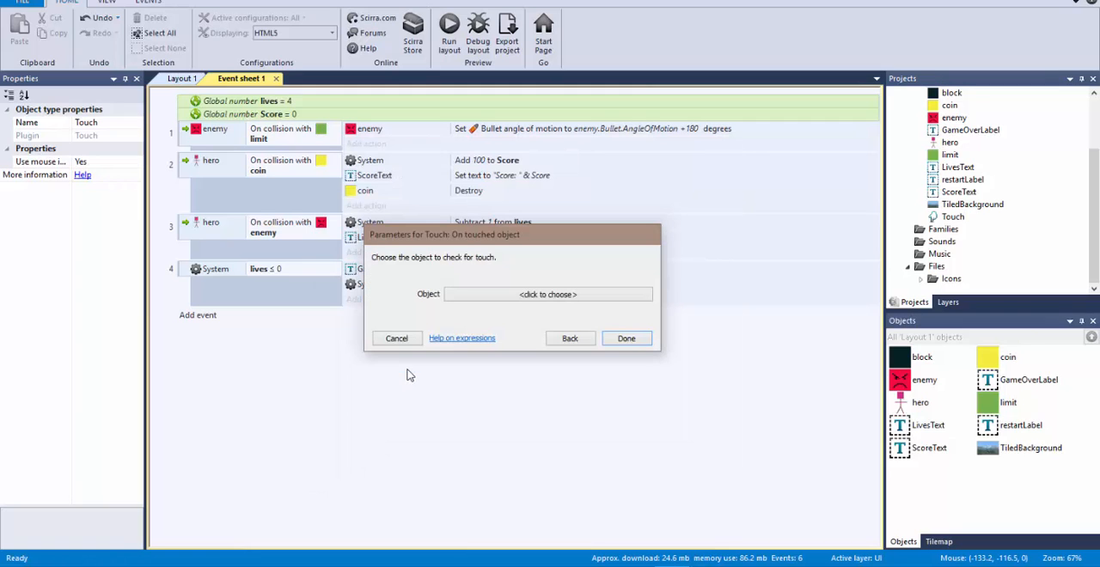
left_click(570, 339)
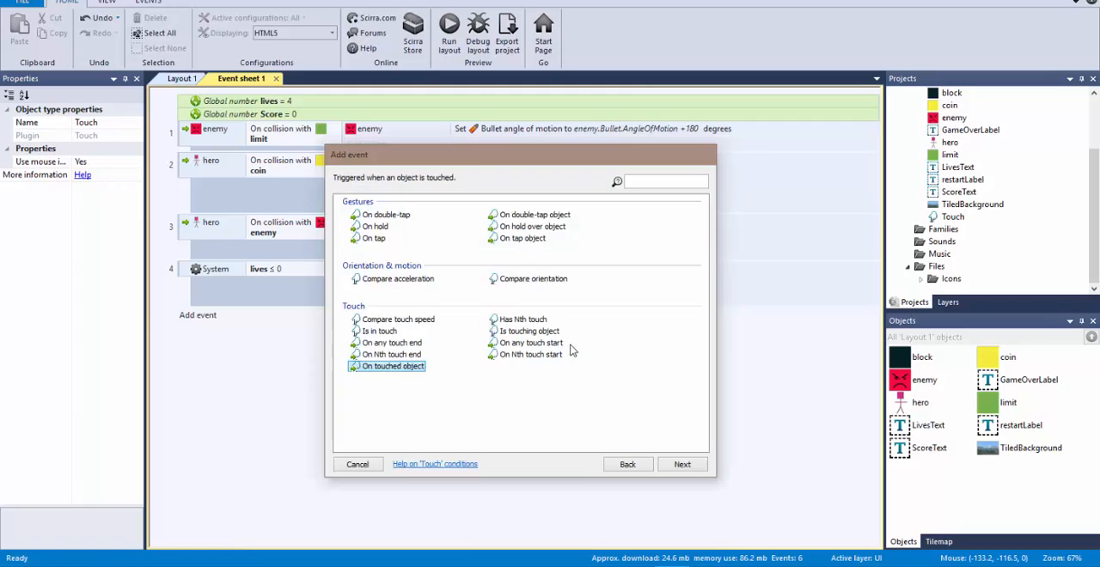
double_click(399, 369)
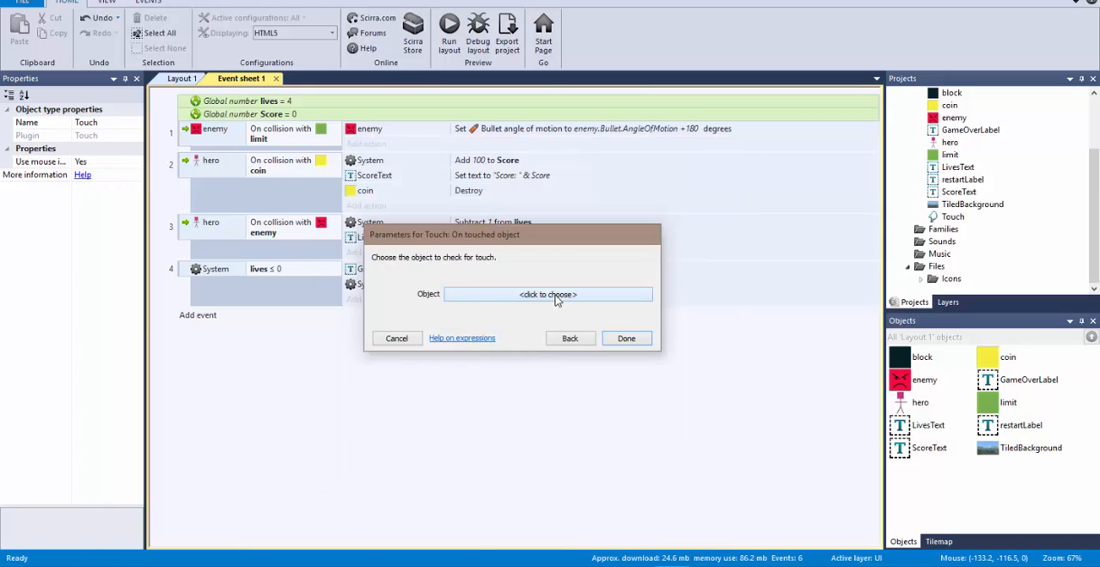
left_click(555, 295)
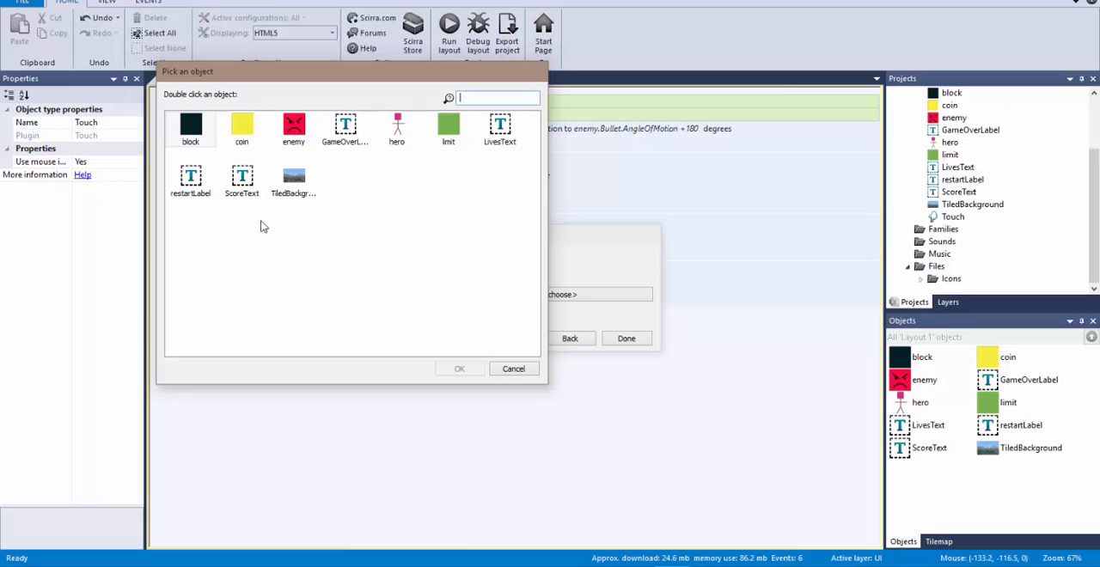
double_click(191, 178)
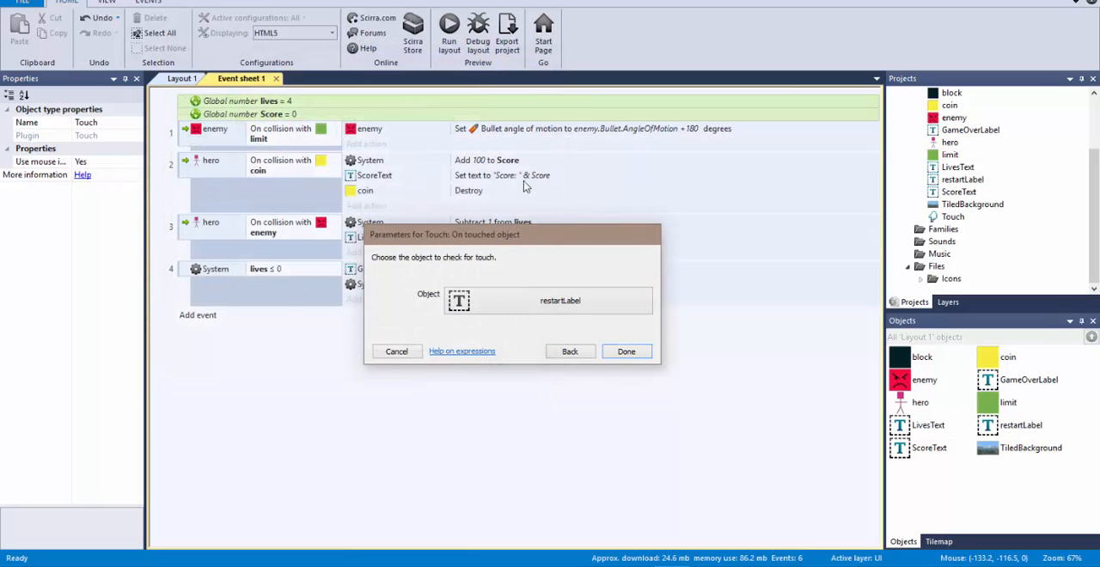
left_click(626, 352)
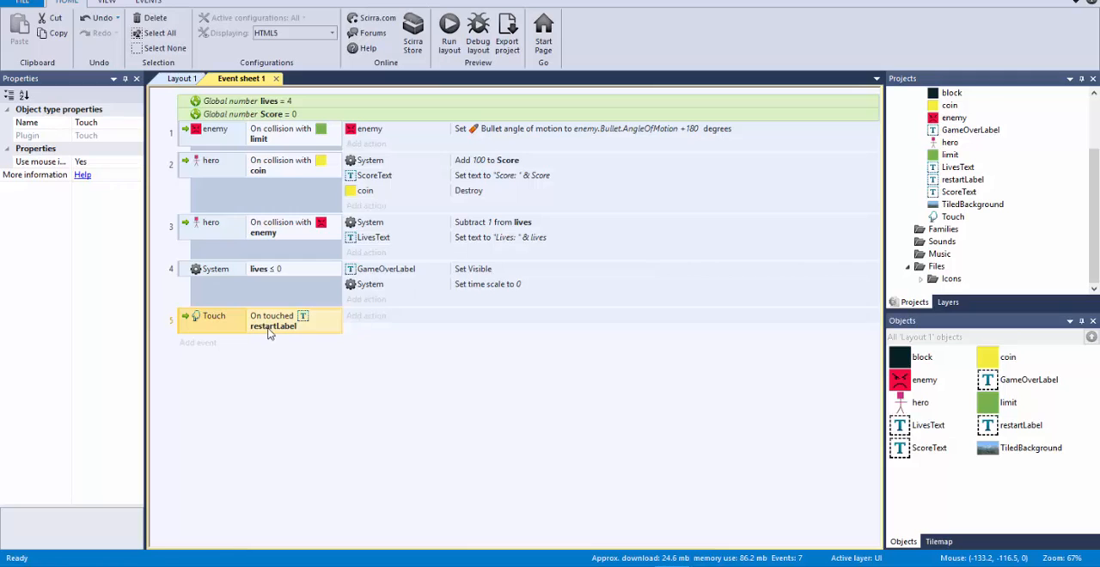
left_click(379, 317)
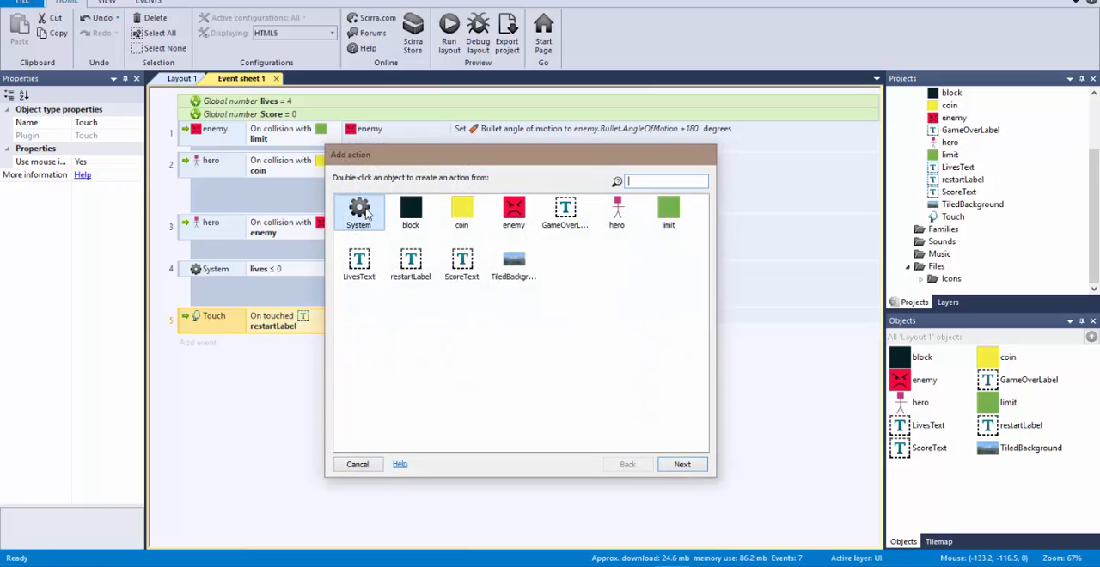
double_click(361, 212)
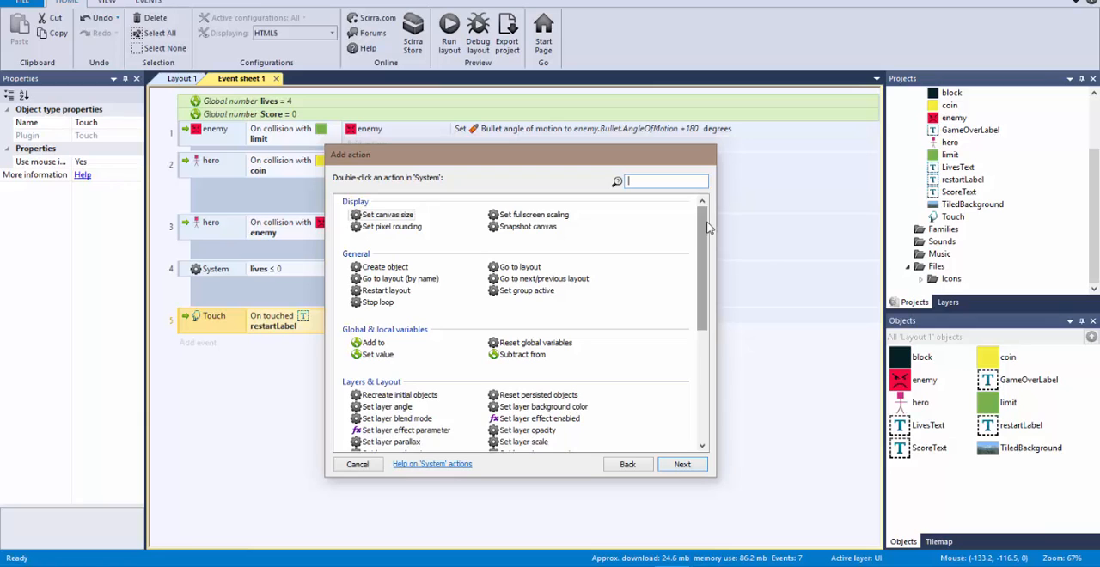
left_click(361, 464)
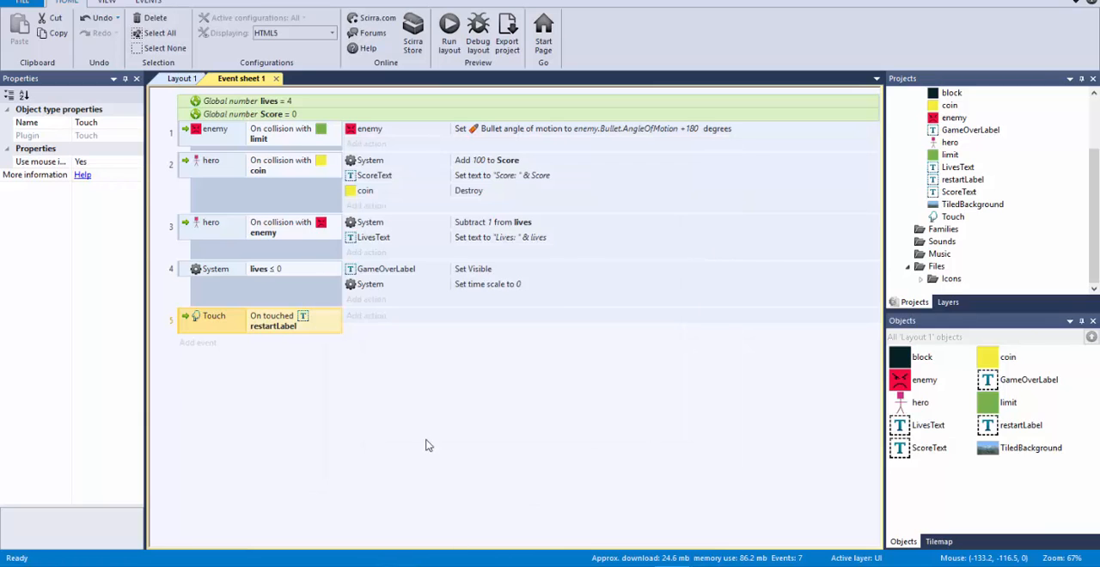
Step: Copy the Set time scale action from the lives ≤ 0 event into the restartLabel touch event and set its time scale to 1
left_click(393, 284)
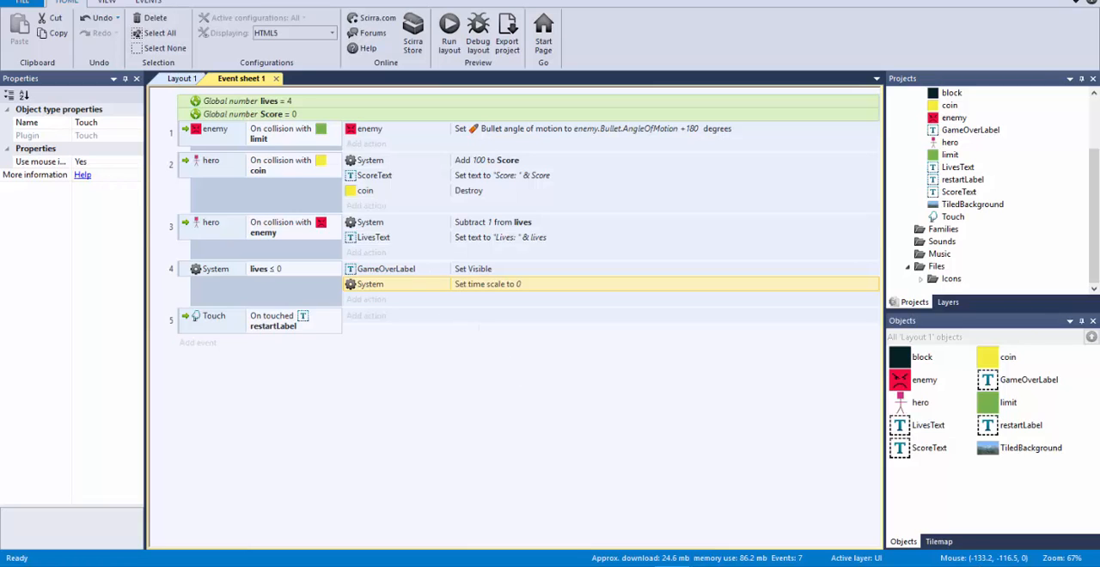
key("ctrl+c")
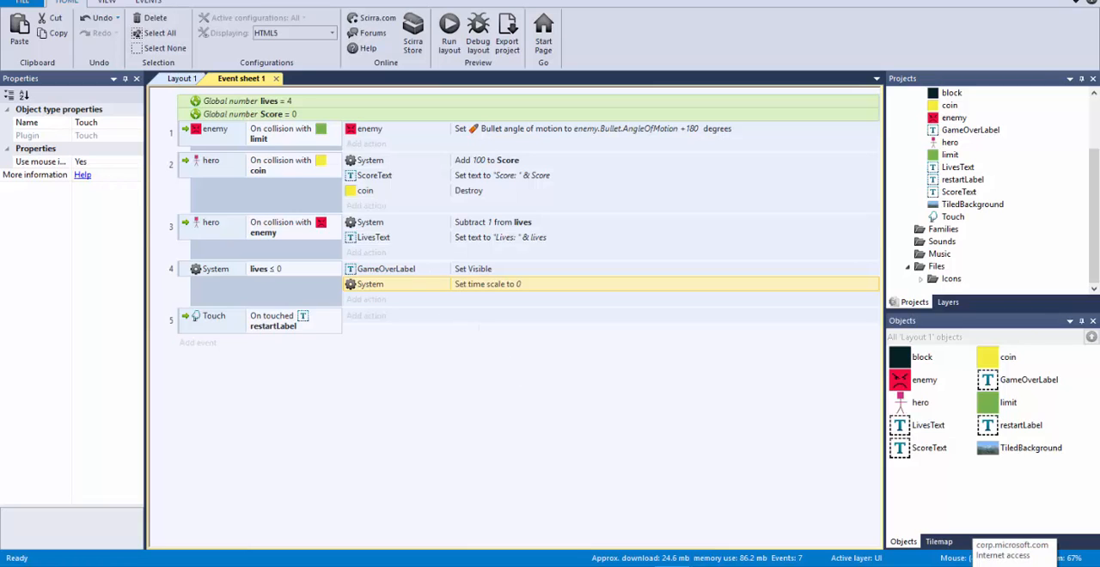
left_click(360, 325)
key("ctrl+v")
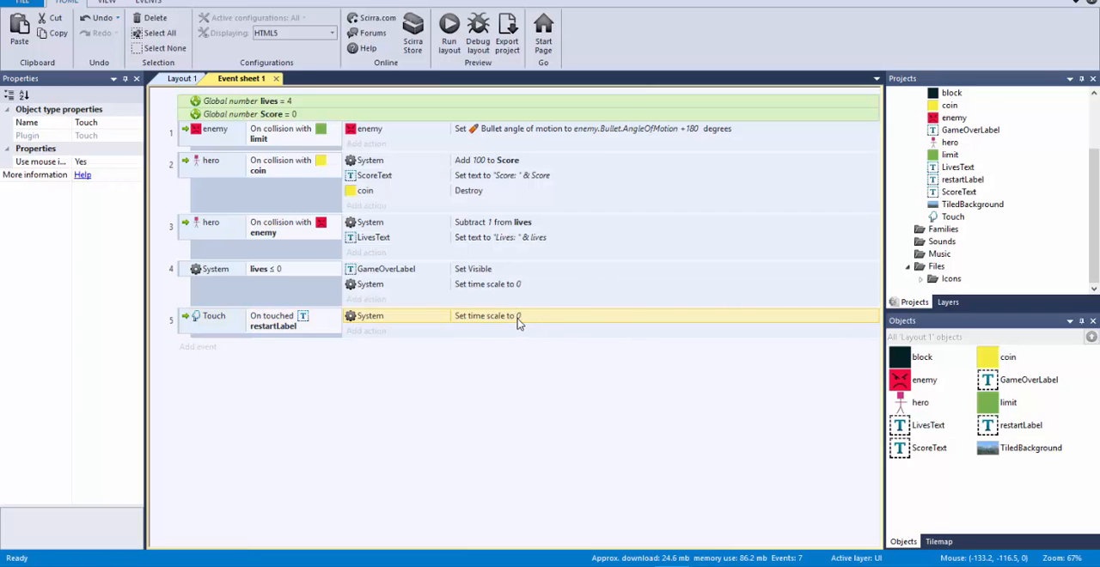
double_click(516, 316)
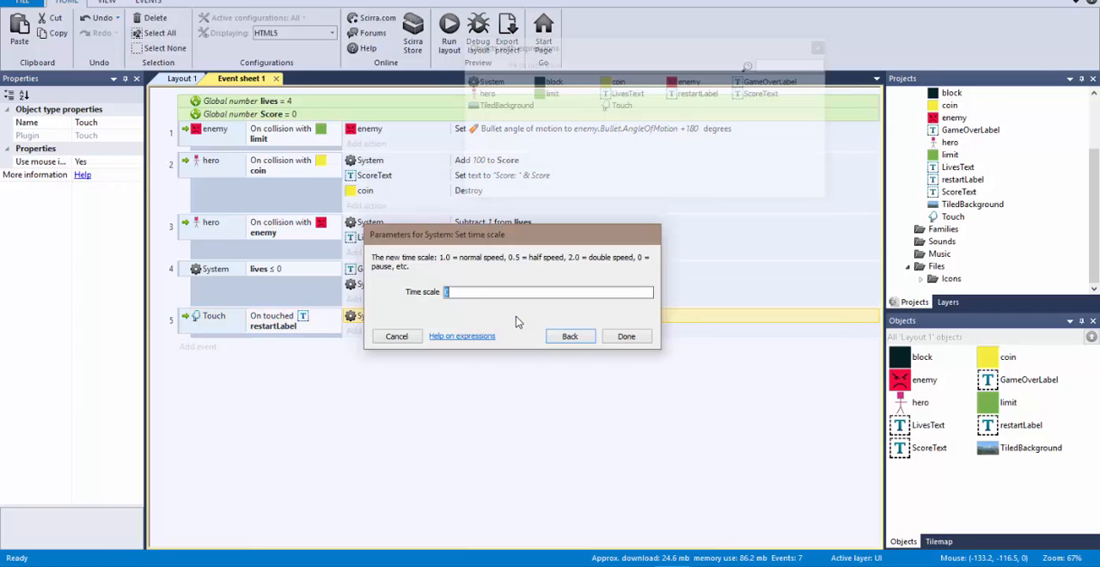
key("Return")
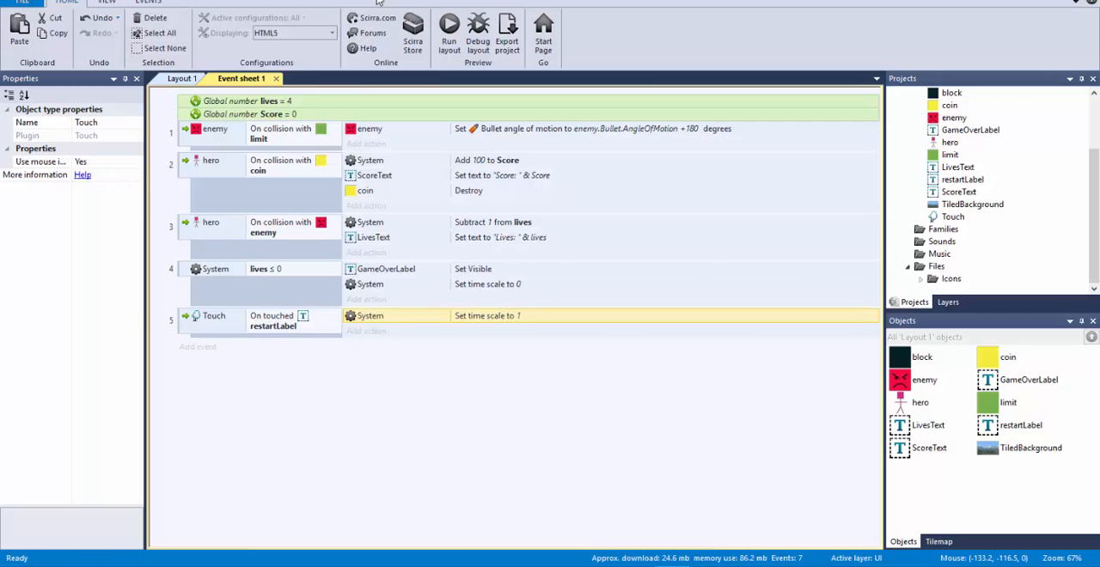
Step: Run the layout and play the hero into enemies until Game Over to test the game, and return to the event sheet
left_click(443, 25)
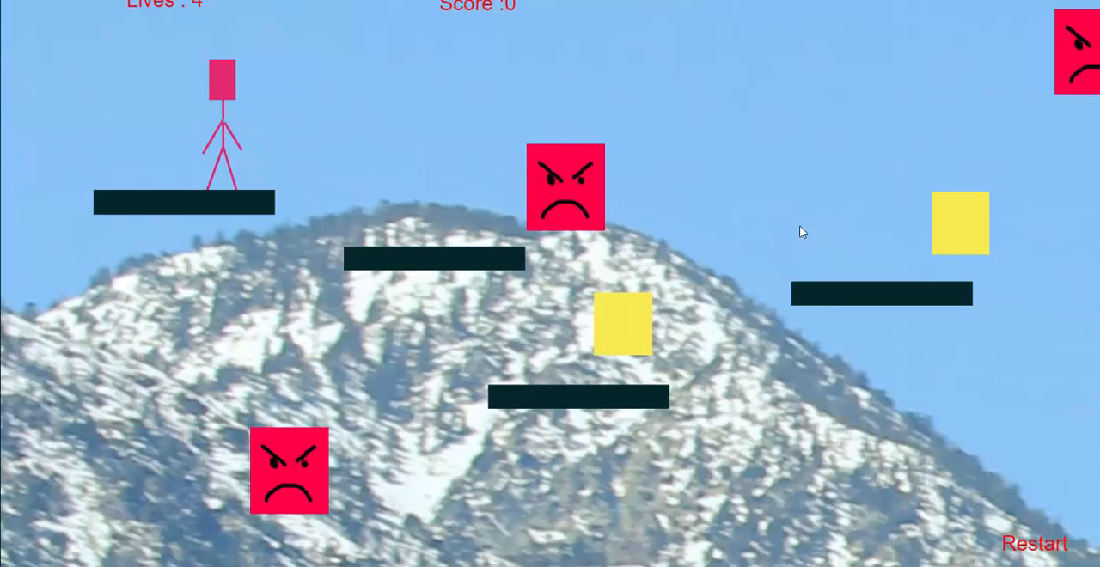
key("Right")
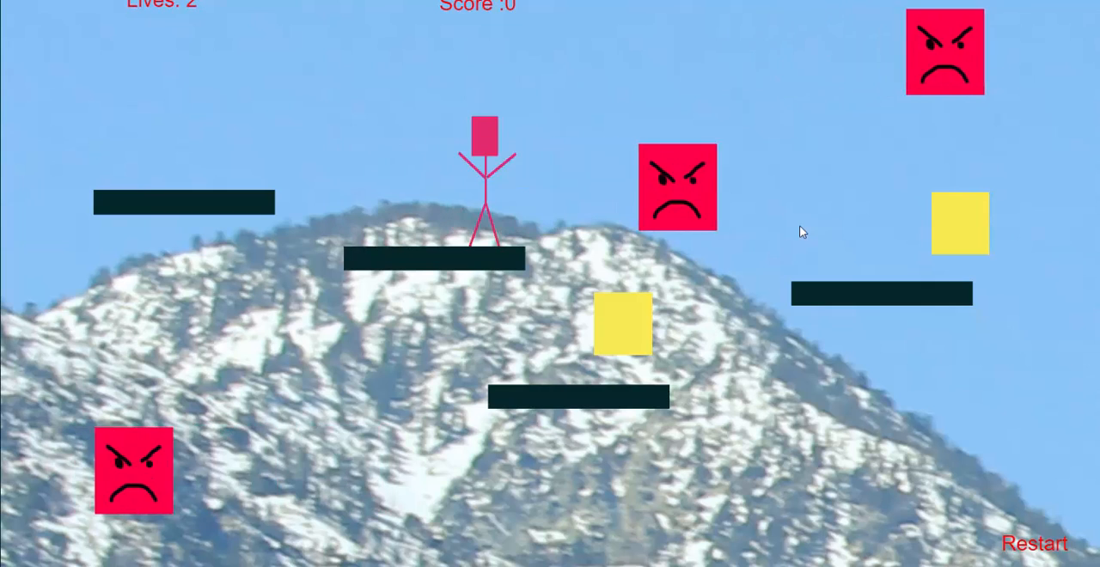
key("Right")
key("Up")
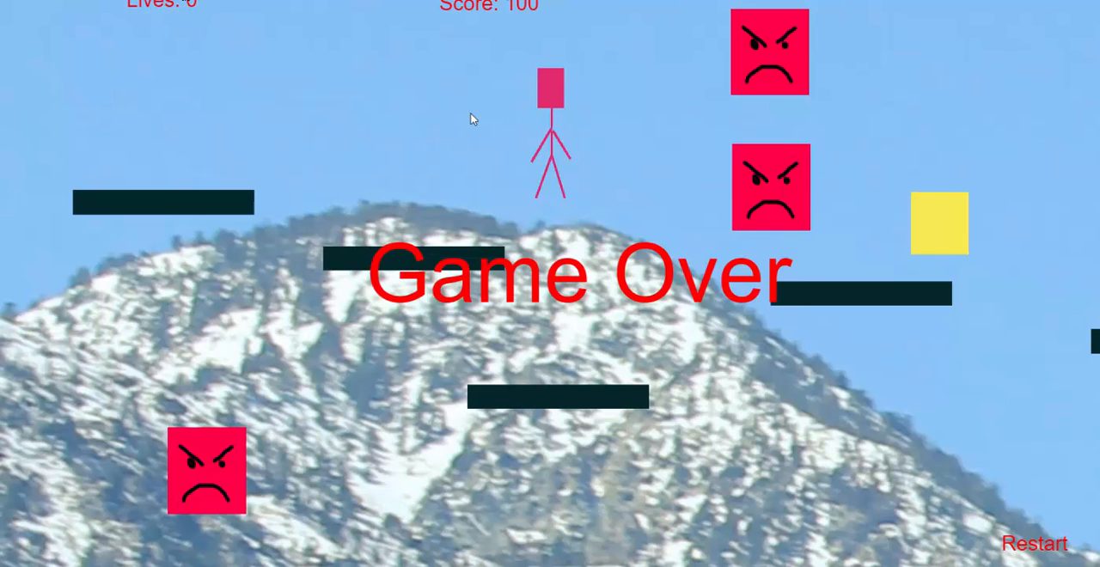
key("alt+Tab")
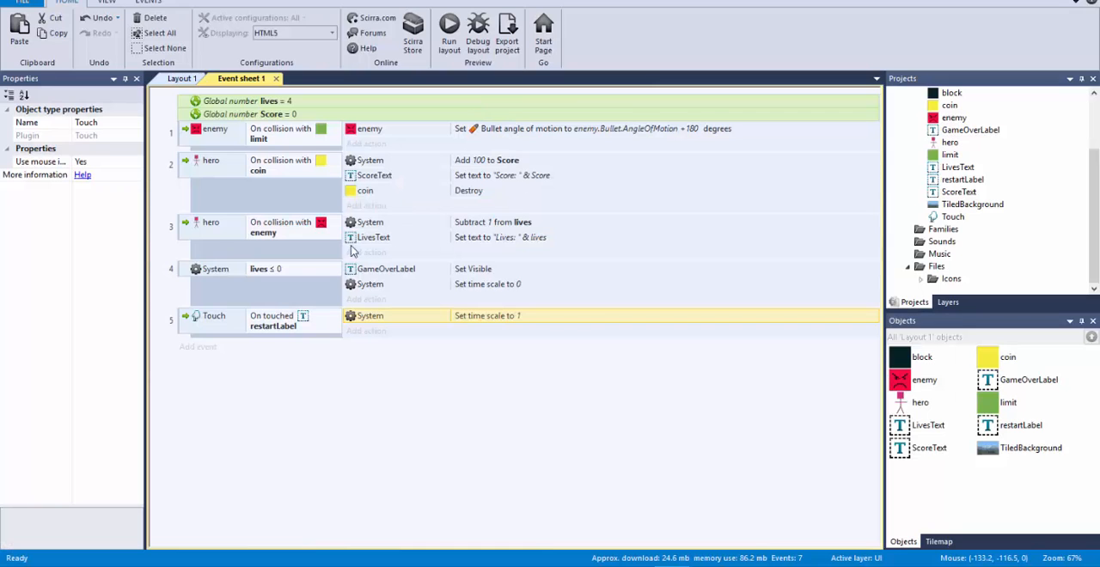
left_click(186, 273)
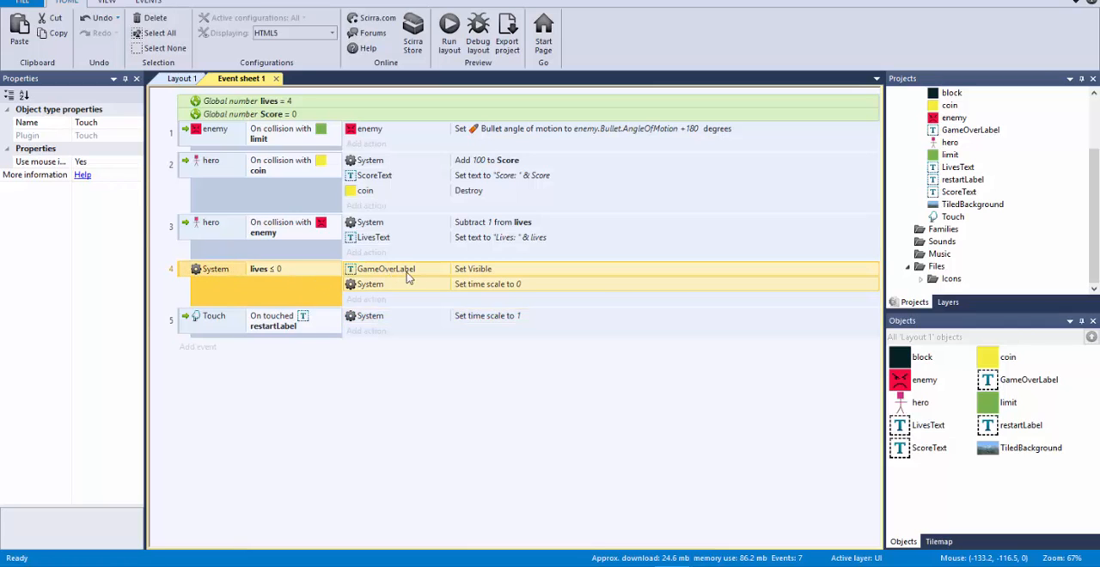
left_click(487, 320)
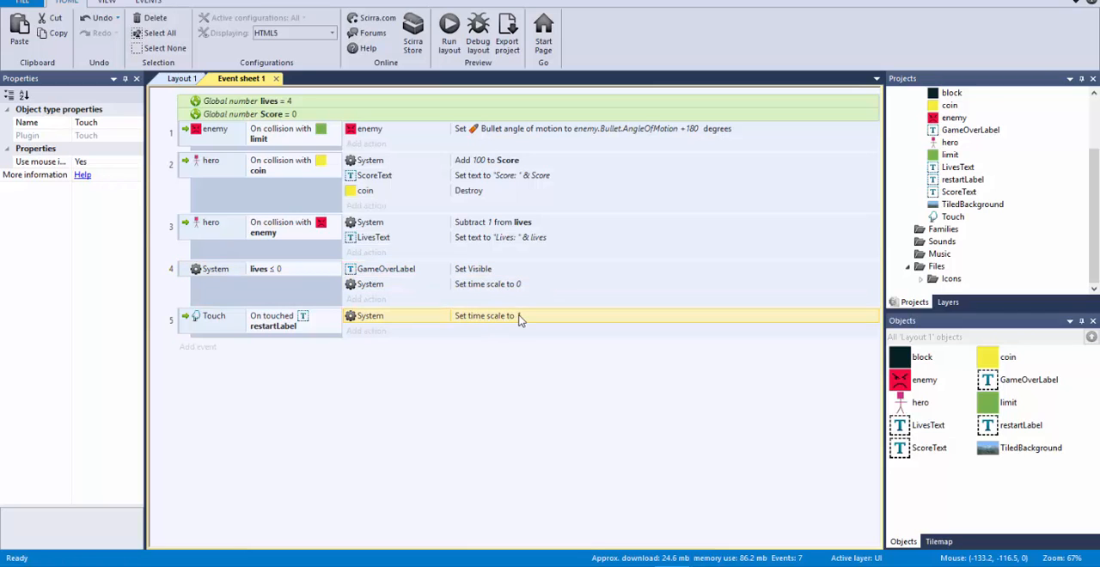
left_click(478, 271)
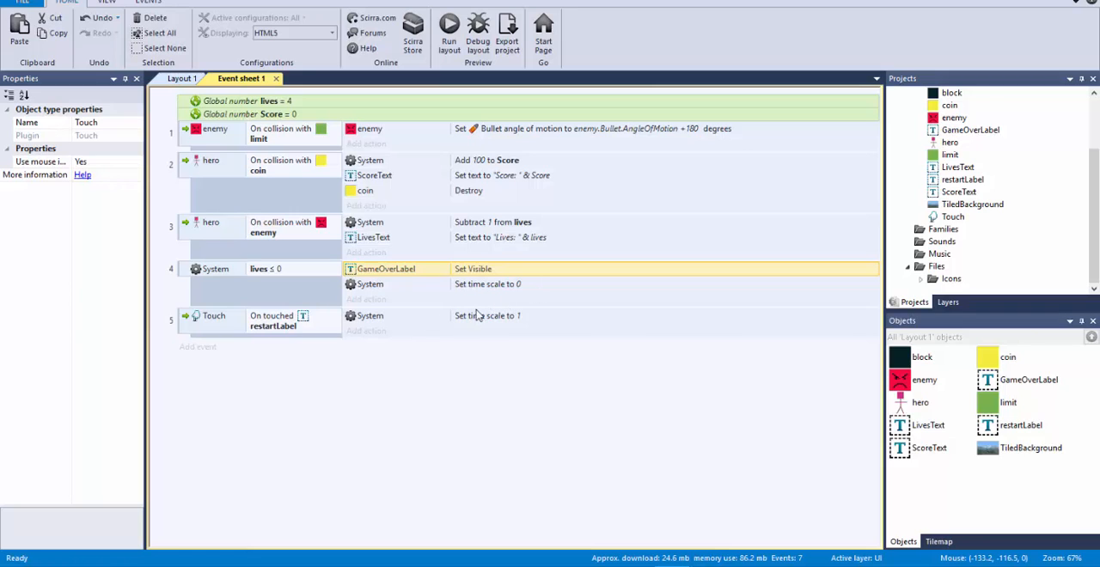
Step: Add the System action Restart layout to the restartLabel touch event
left_click(185, 319)
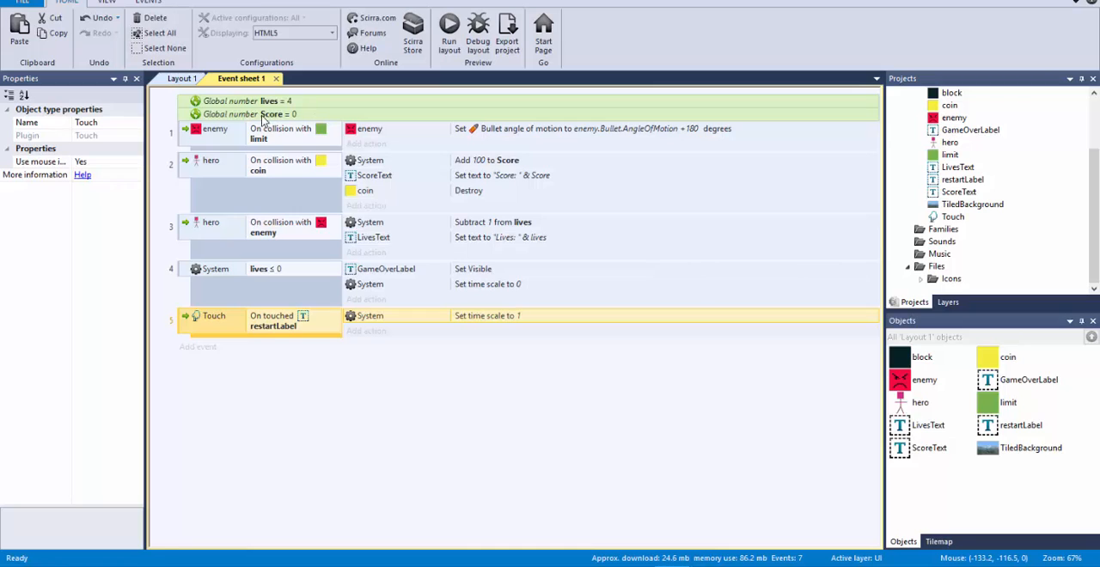
left_click(381, 335)
double_click(361, 229)
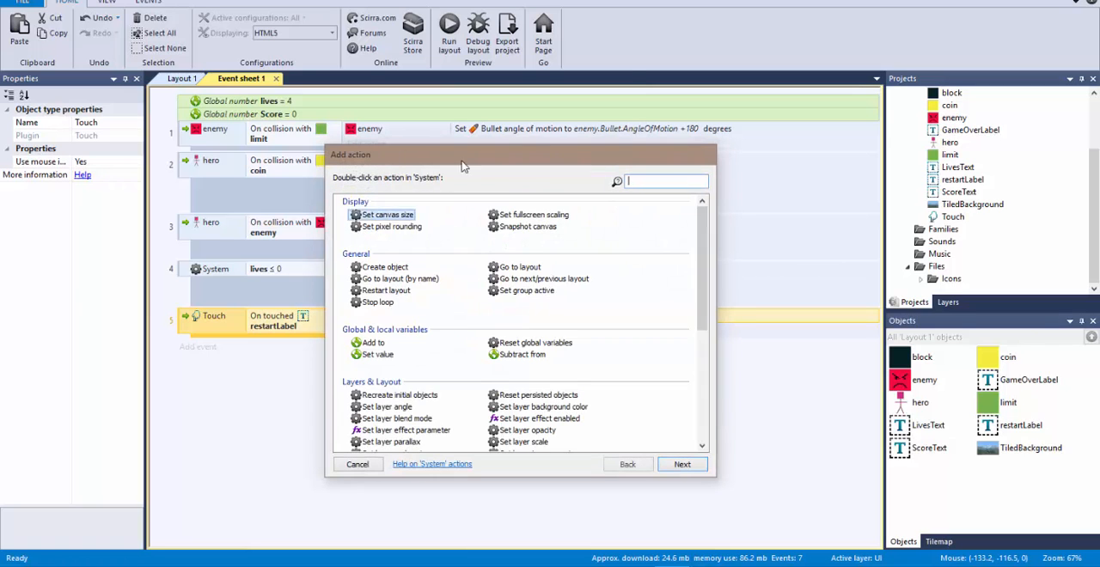
type("res")
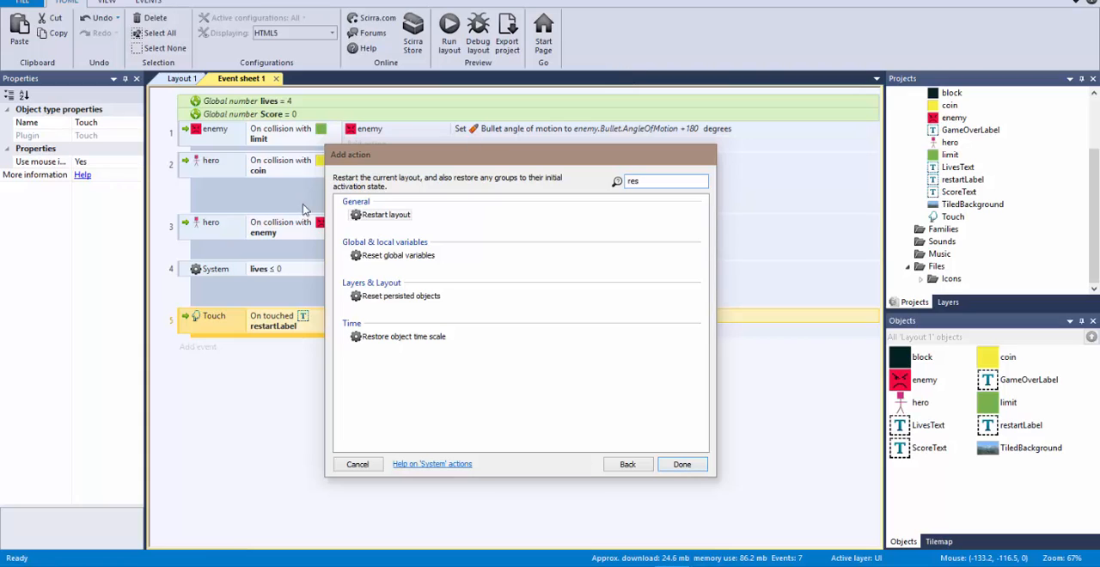
left_click(402, 216)
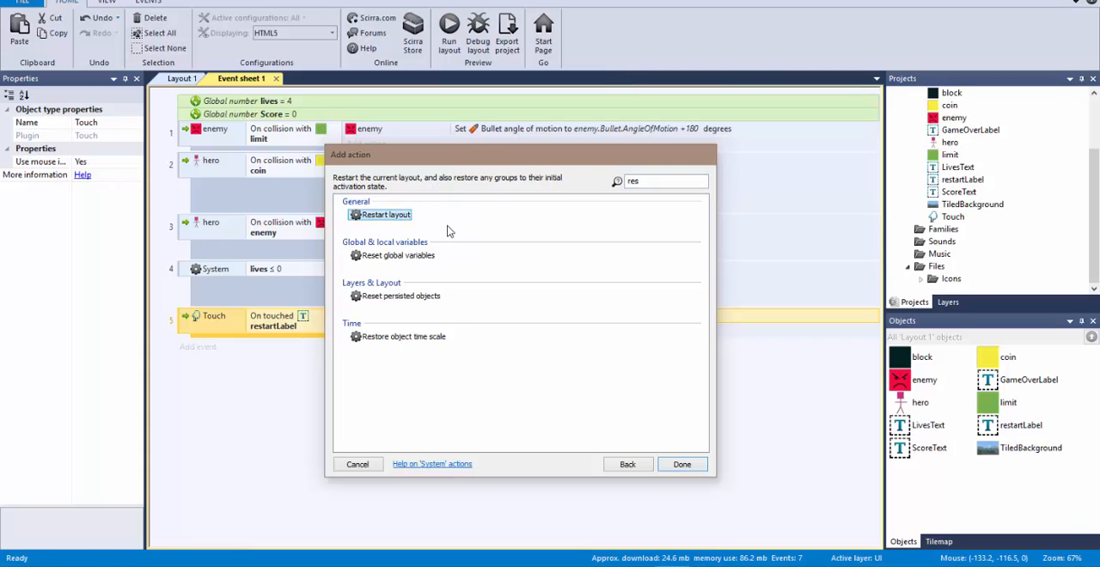
left_click(695, 466)
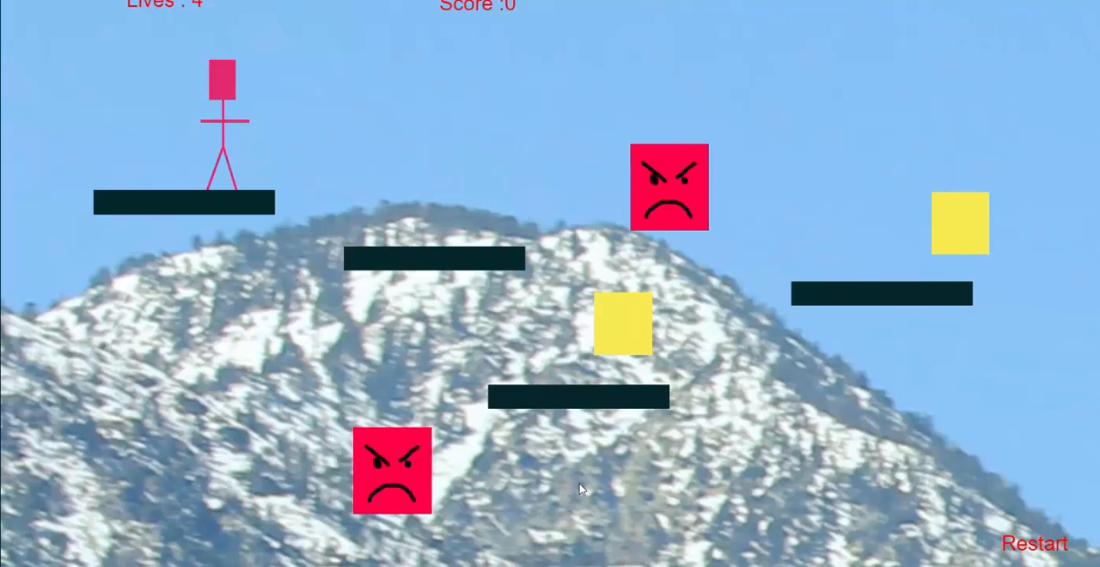
Step: Play the preview until Game Over, touch the Restart label to test the layout restart, and return to the event sheet
key("Right")
key("Left")
key("Up")
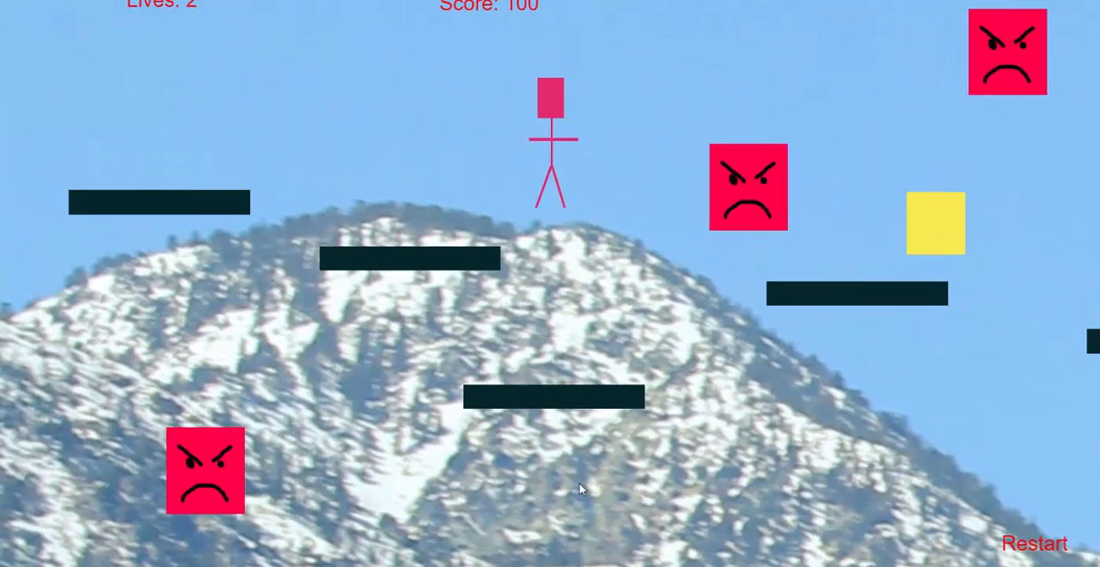
key("Right")
key("Up")
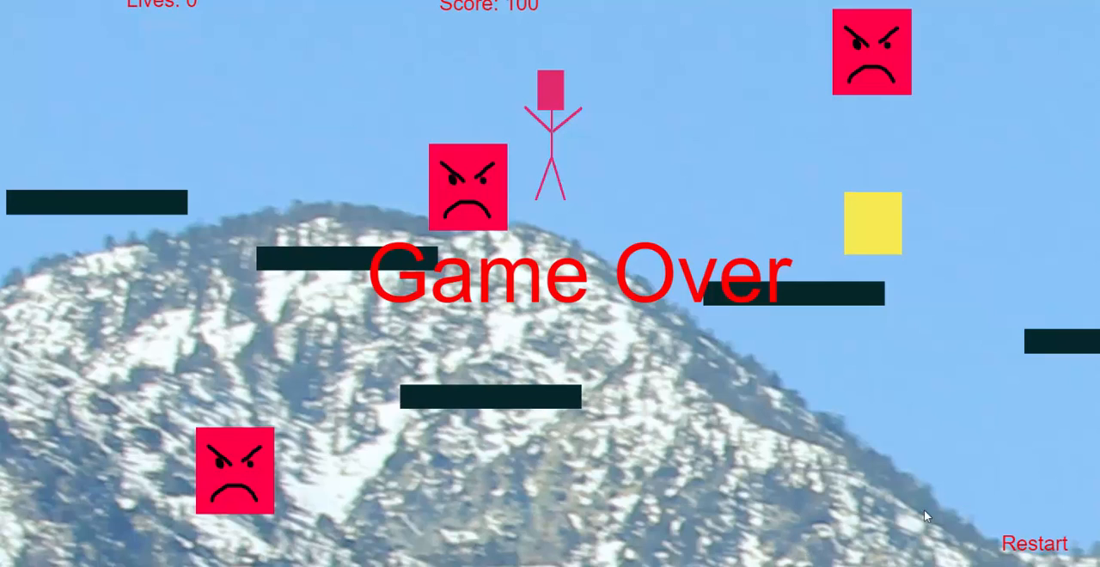
left_click(1036, 544)
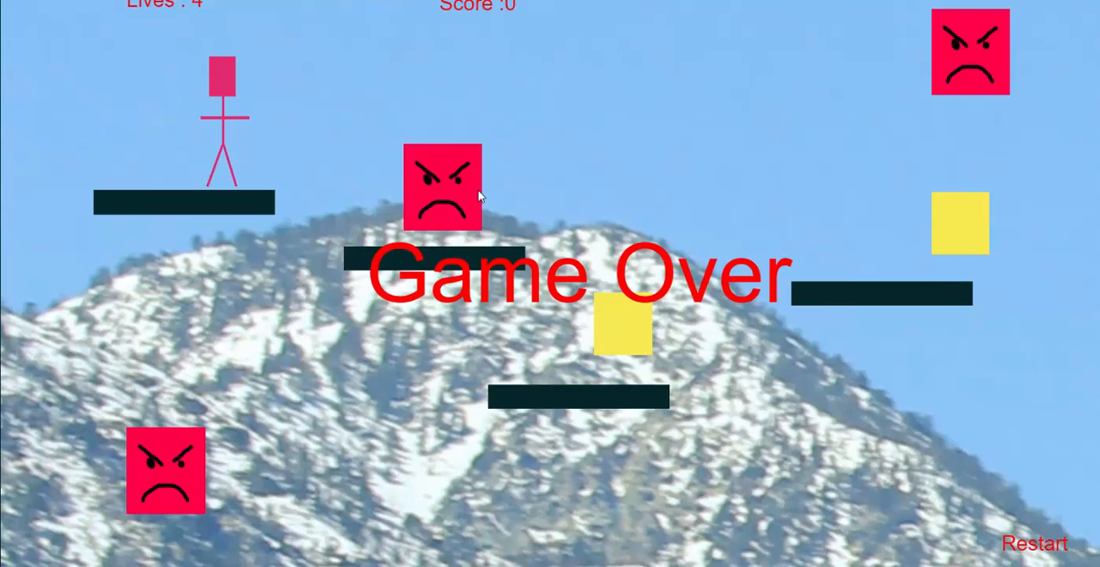
key("alt+Tab")
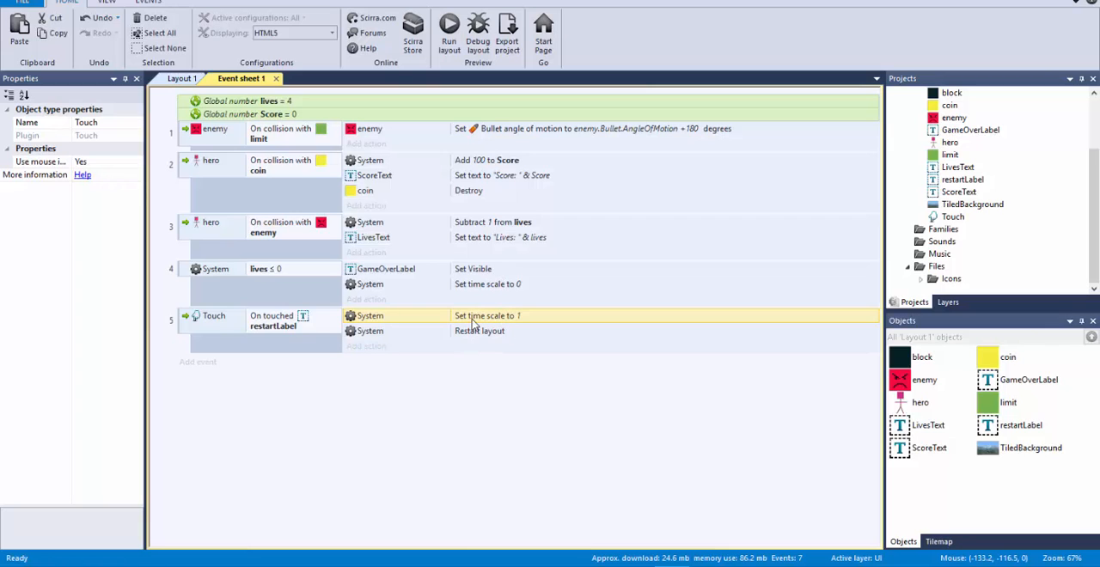
Step: Move the Set time scale to 1 action below Restart layout in the restartLabel touch event
left_click_drag(473, 322, 473, 342)
left_click(466, 406)
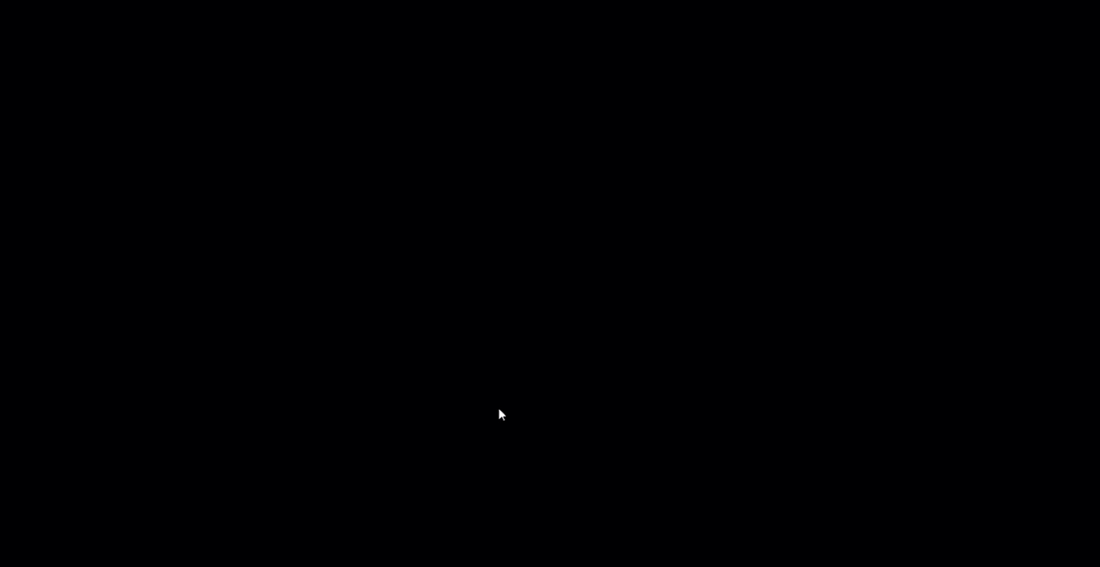
Step: Test the reordered restart actions by playing until Game Over and touching the Restart label, and return to the event sheet
key("Right")
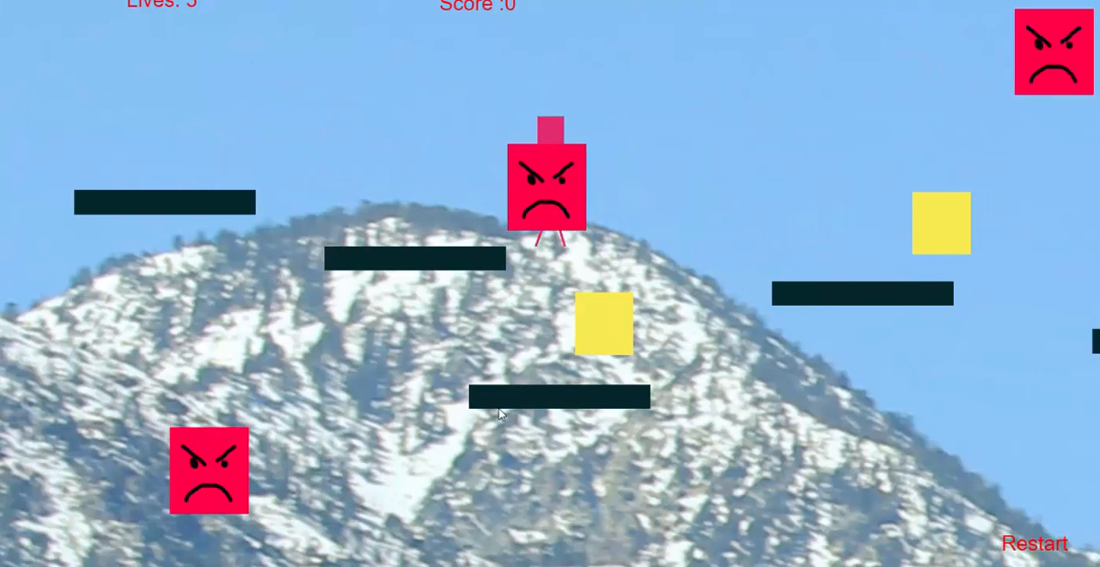
key("Up")
key("Up")
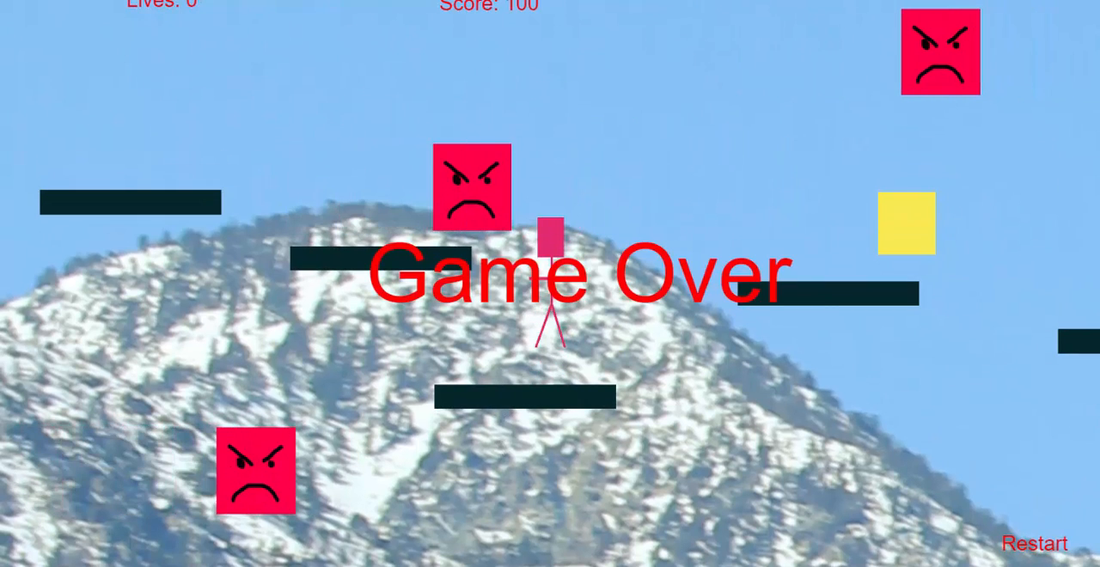
left_click(1021, 549)
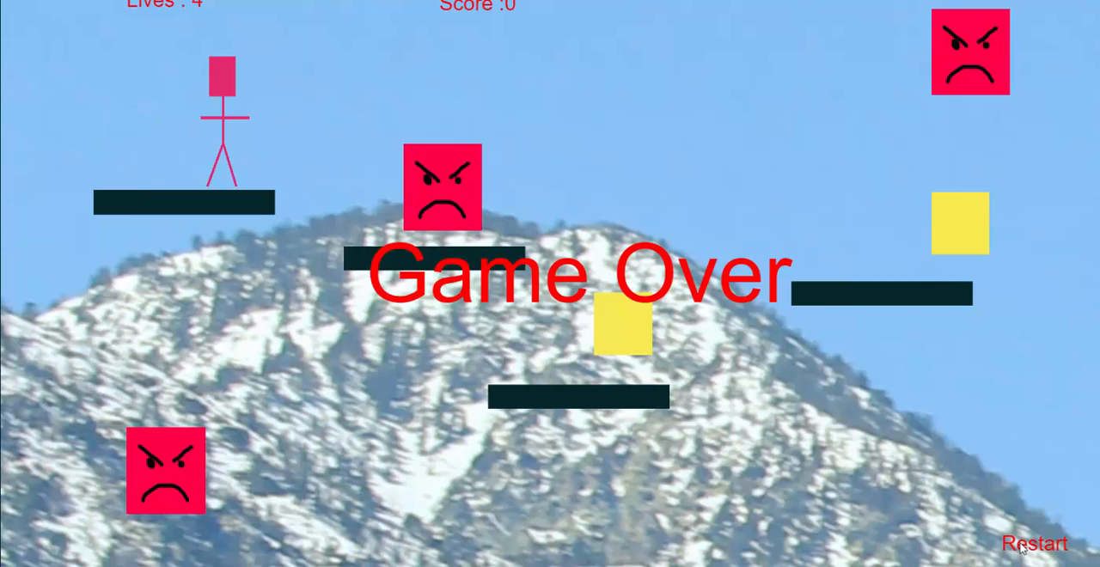
key("alt+Tab")
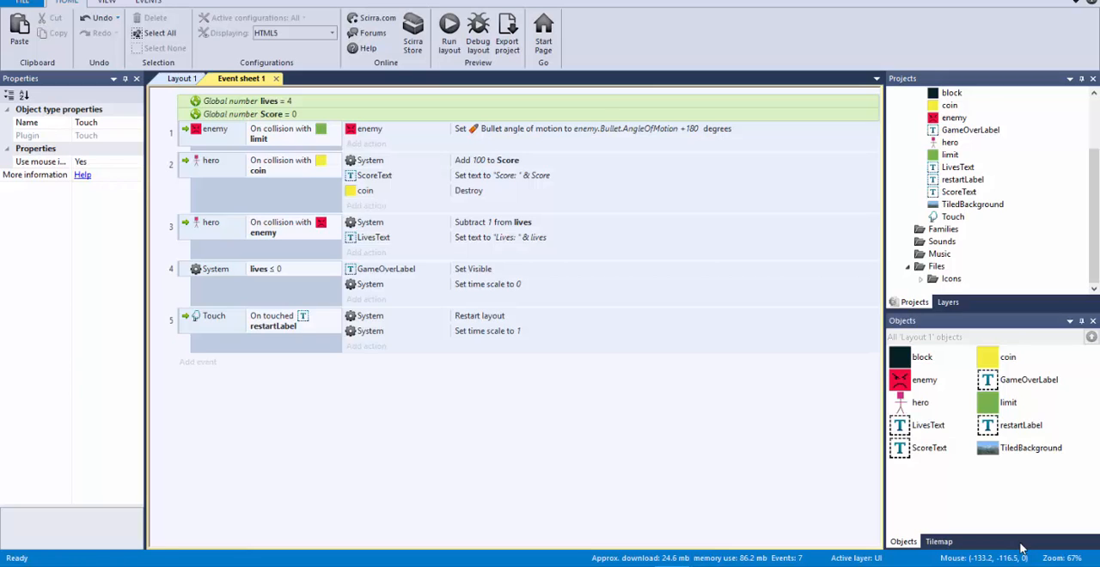
left_click(459, 335)
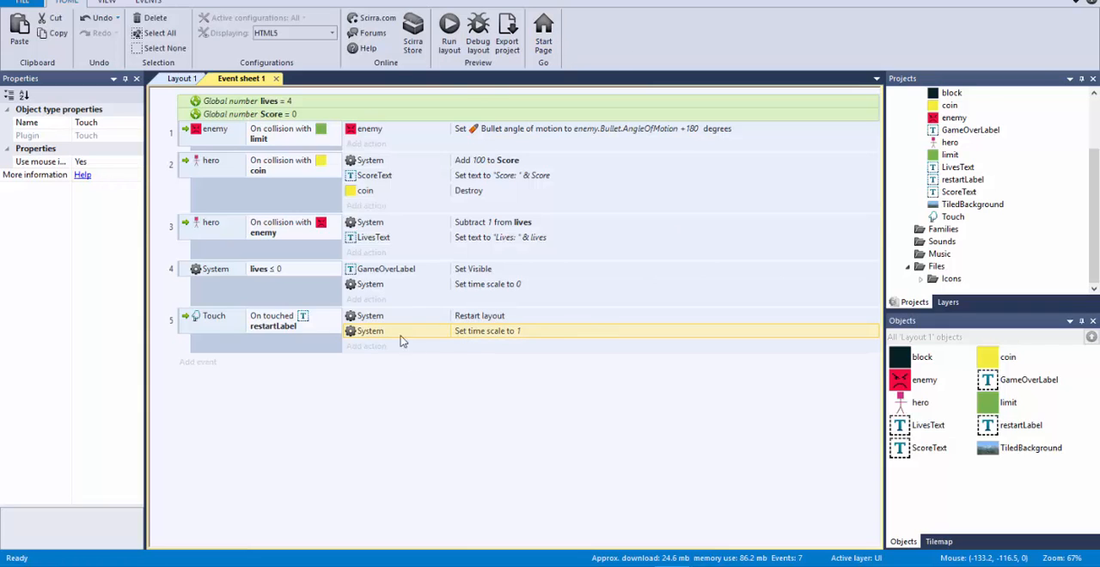
left_click(425, 317)
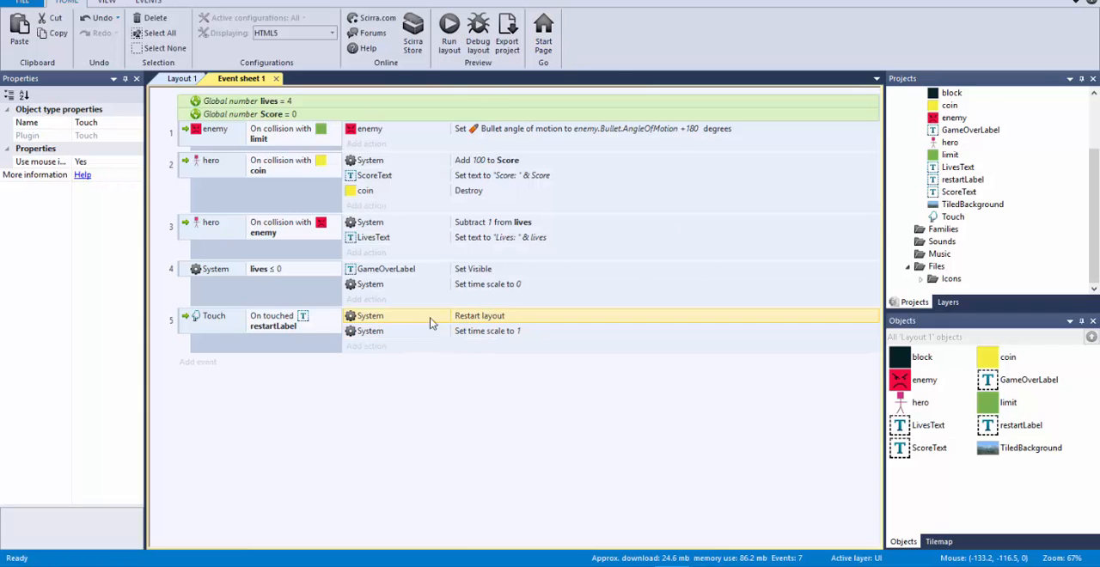
left_click(503, 337)
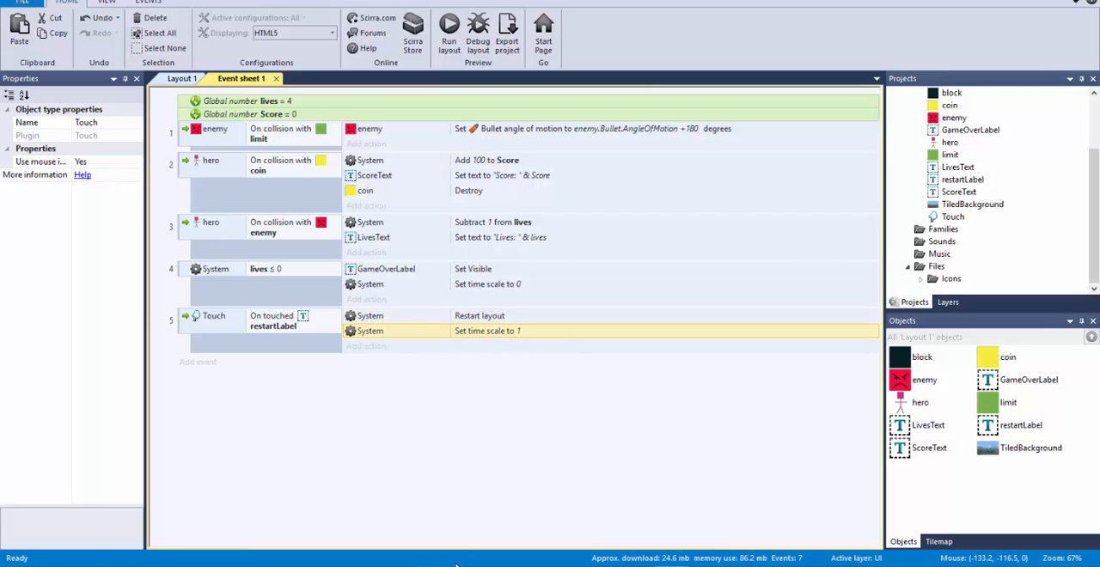
Step: Add a System On start of layout event and move the Set time scale to 1 action into it from the touch event
left_click(214, 364)
double_click(365, 221)
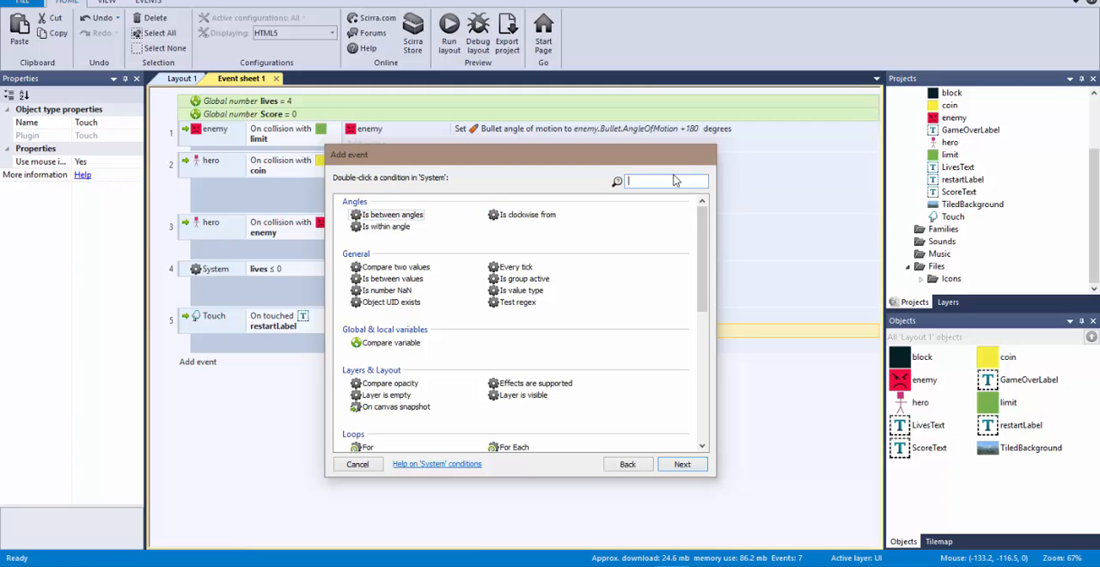
type("on")
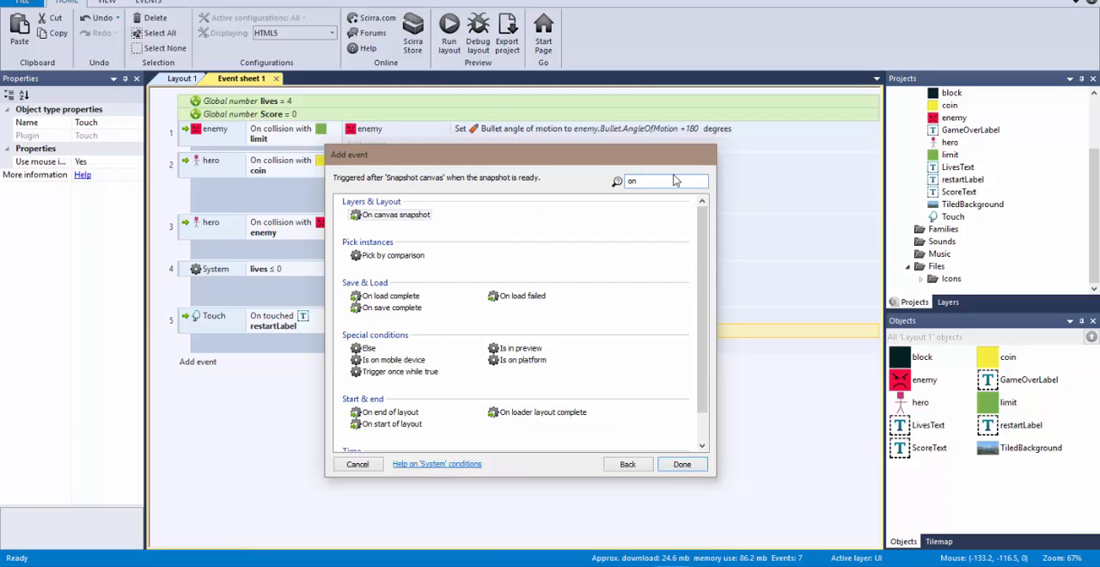
key("BackSpace")
key("BackSpace")
type("star")
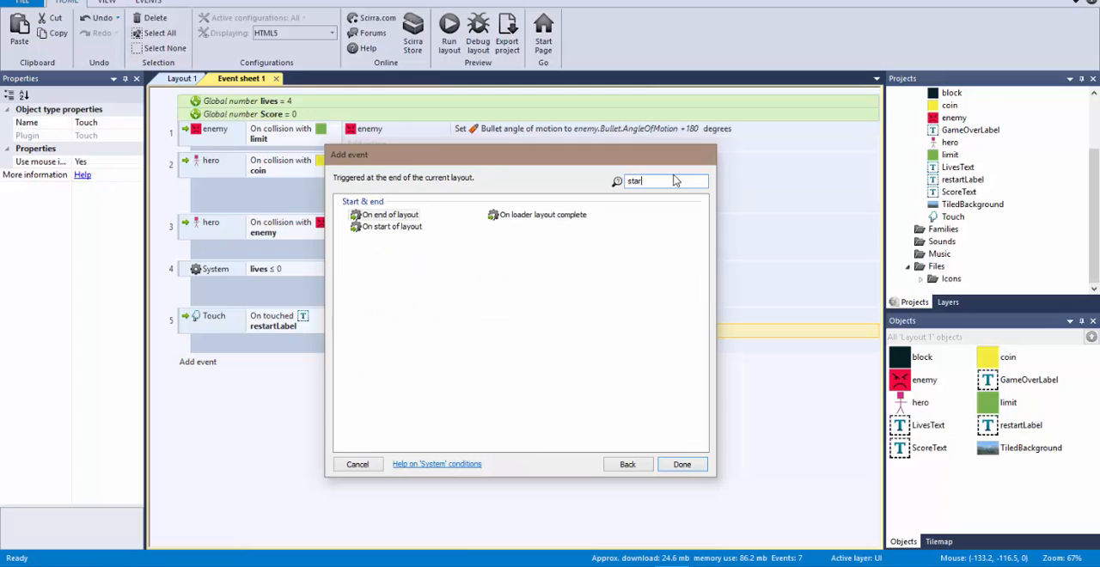
double_click(382, 227)
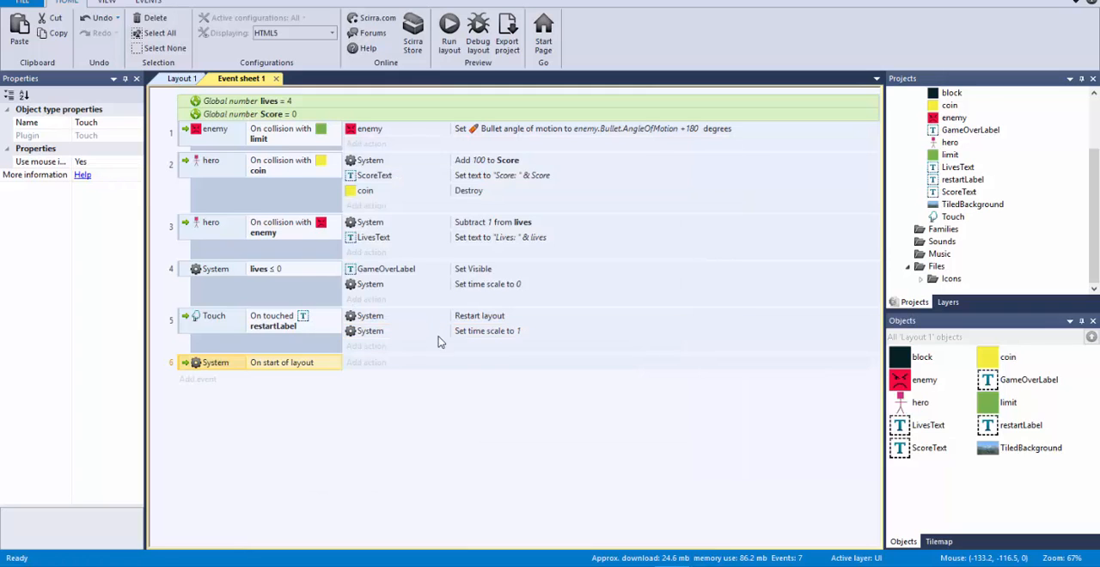
left_click_drag(416, 338, 421, 365)
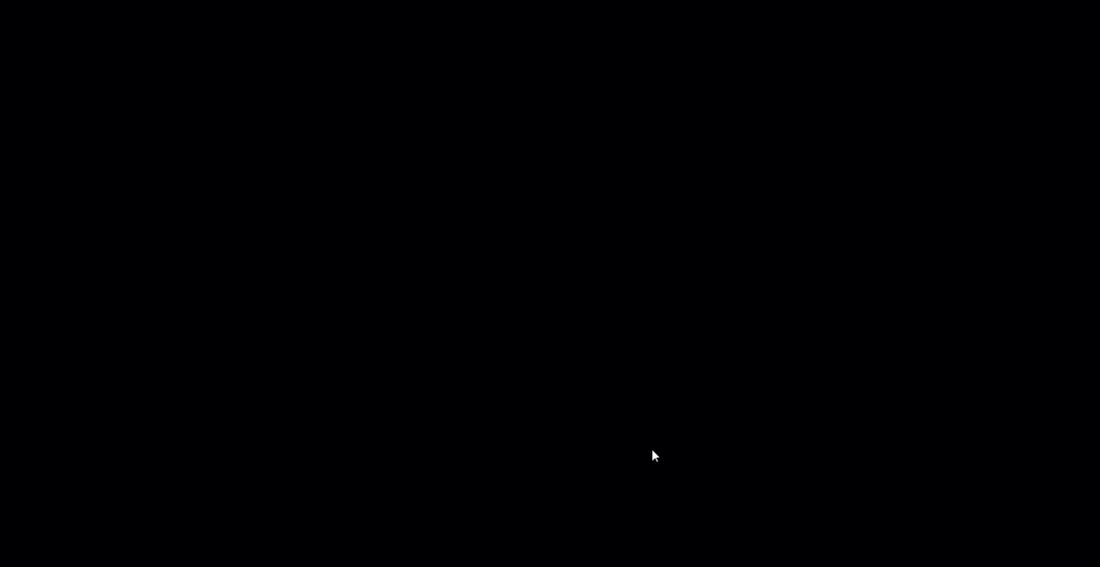
Step: Test the restart by playing until Game Over and touching the Restart label, and check the LivesText label's properties in the layout
key("Right")
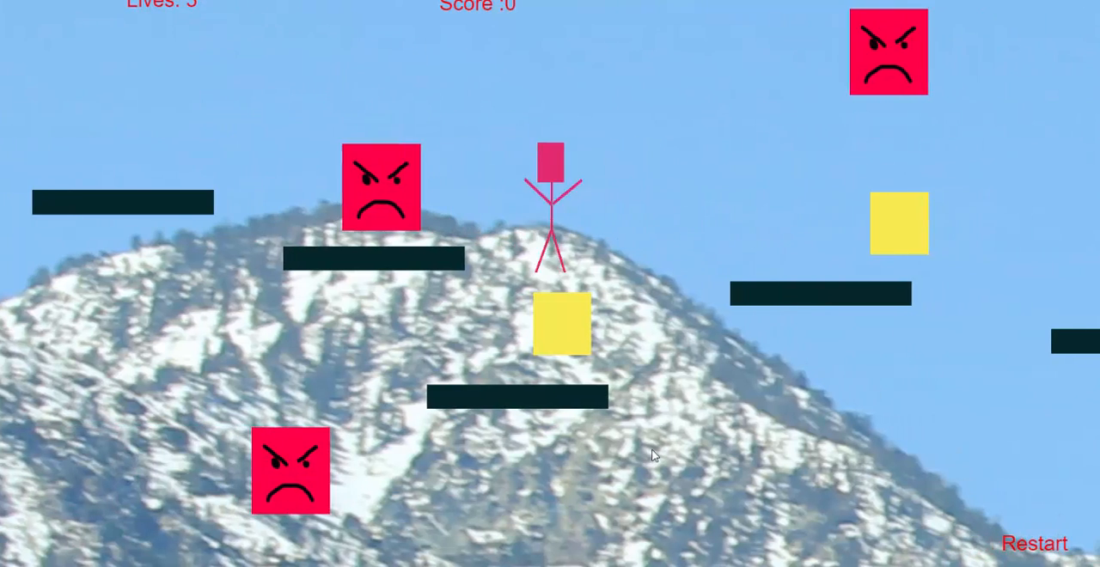
key("Up")
key("Up")
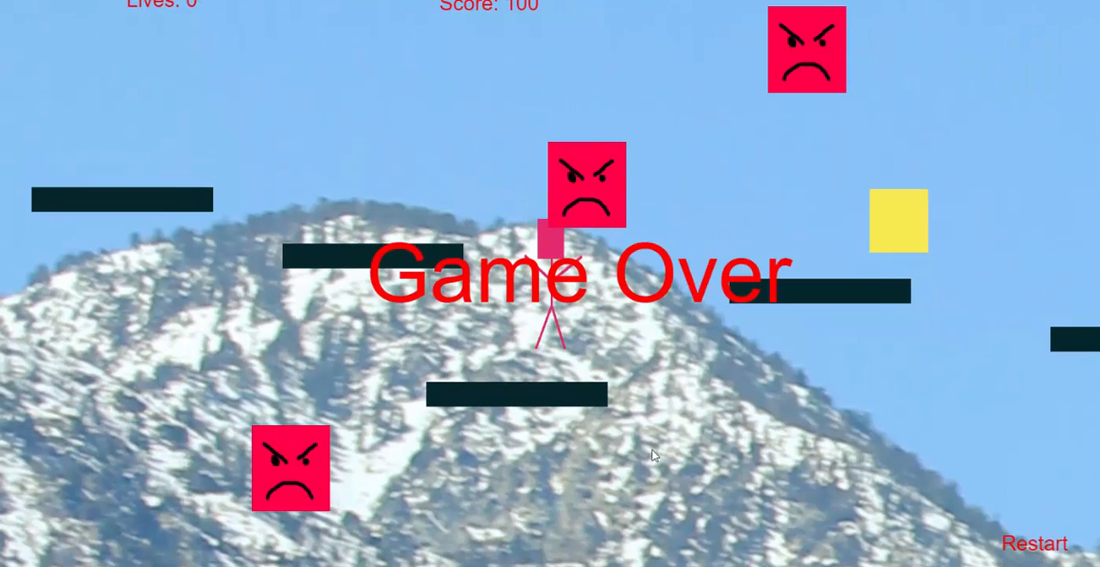
left_click(1031, 544)
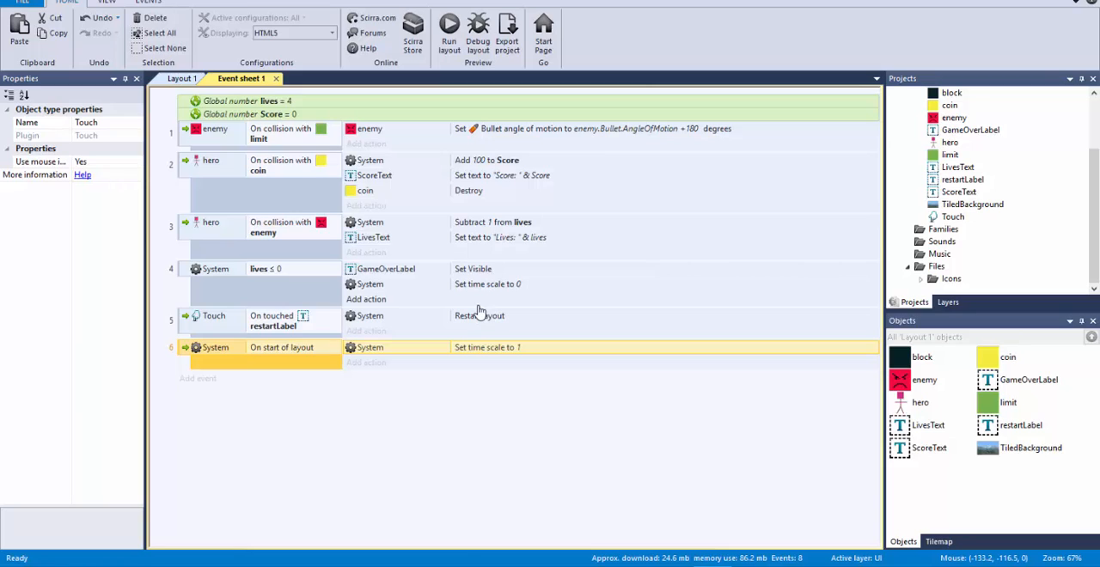
left_click(182, 78)
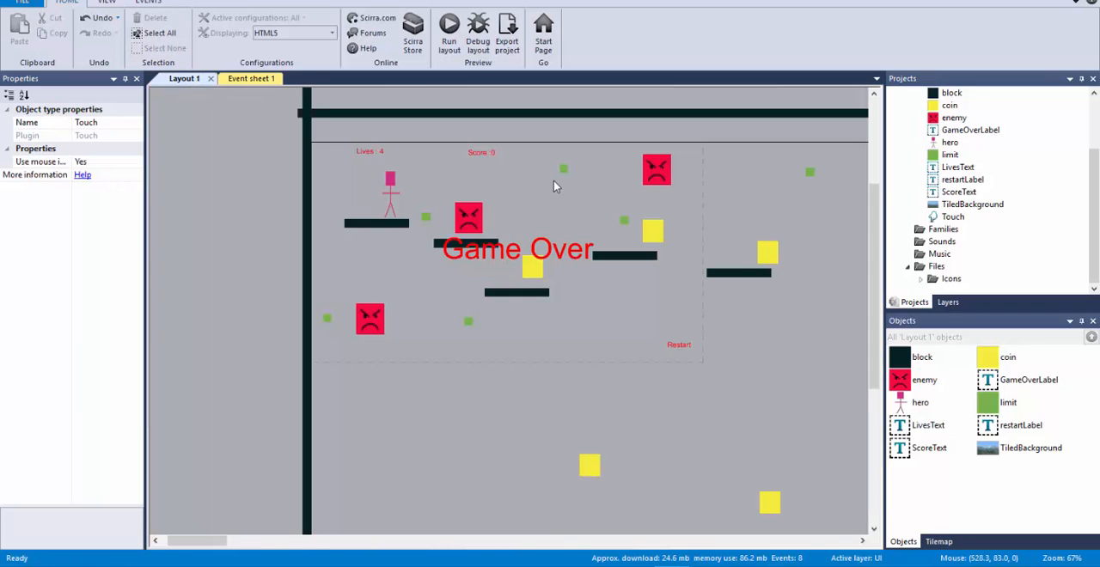
left_click(371, 152)
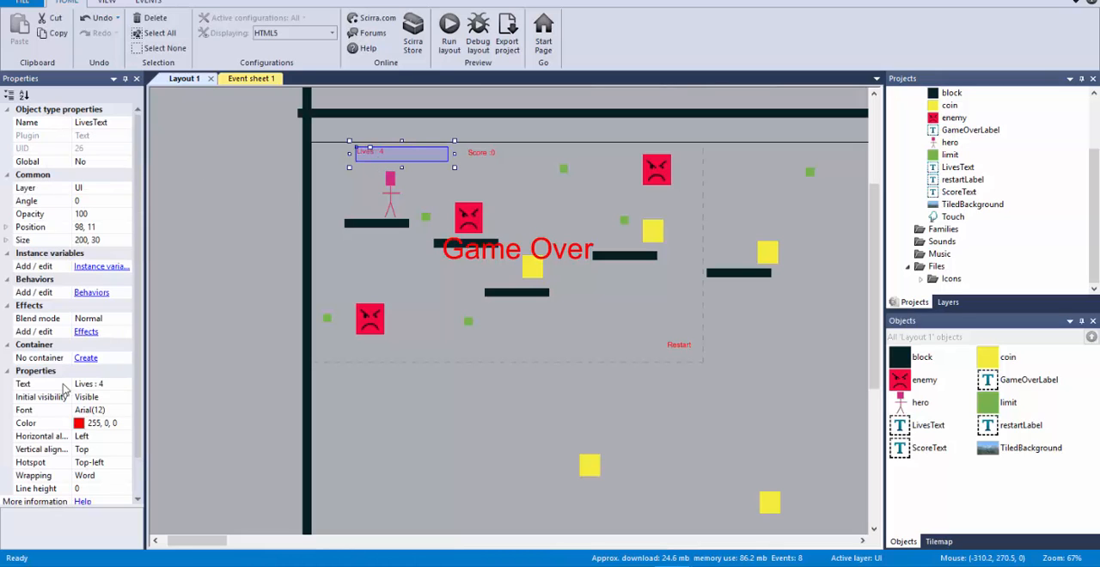
scroll(103, 384, "down", 1)
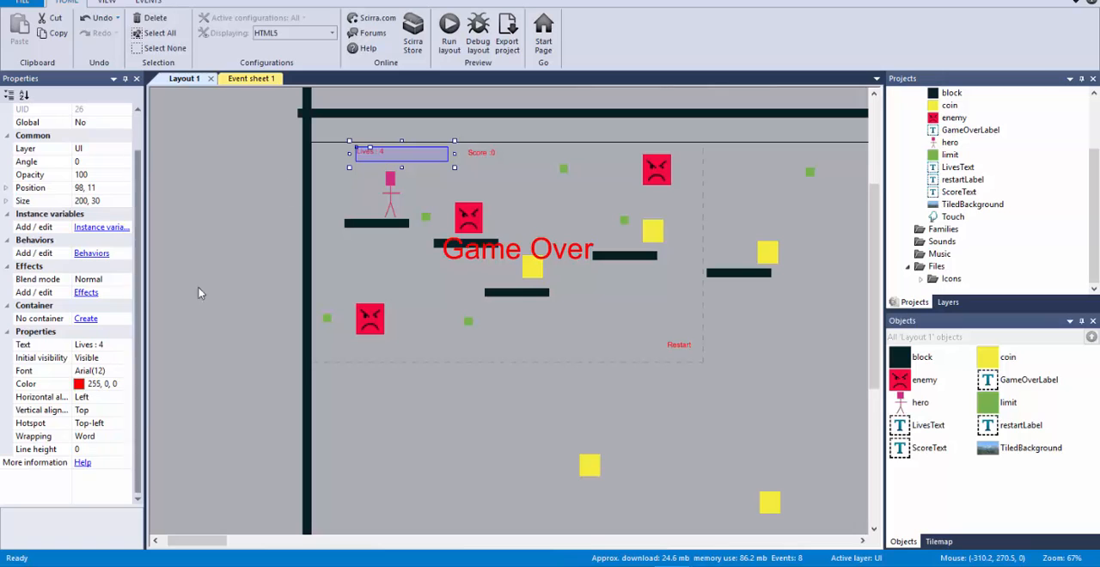
Step: Add a System Reset global variables action to the restartLabel touch event and place it above Restart layout
left_click(243, 82)
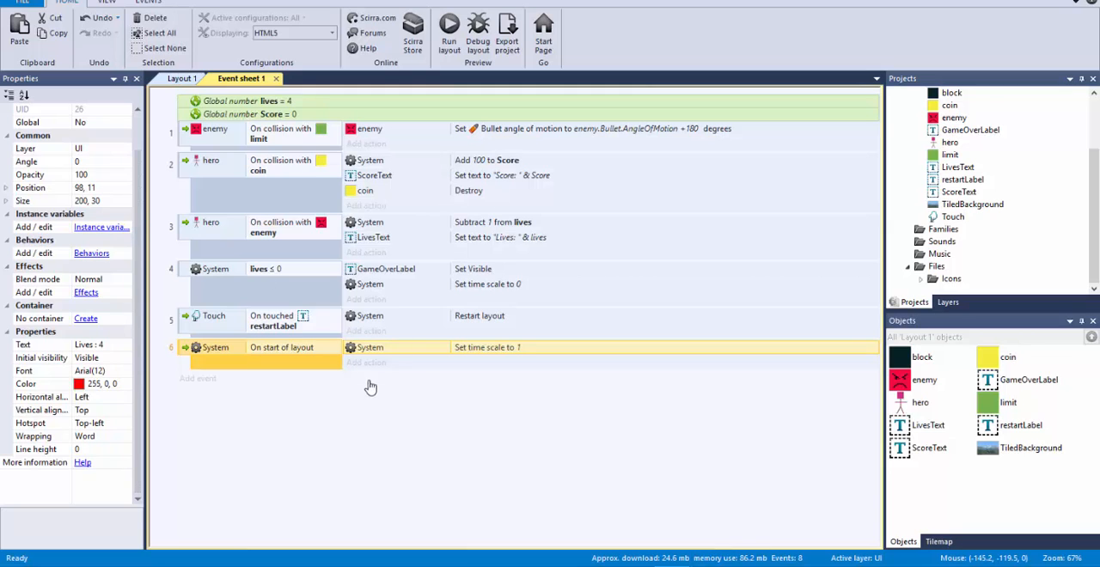
left_click(378, 333)
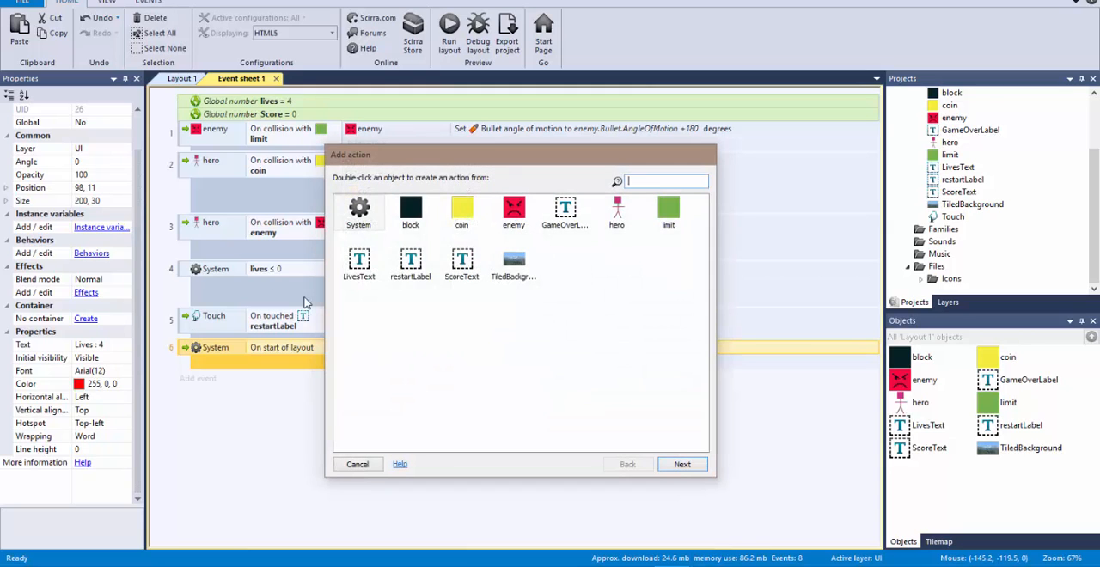
double_click(363, 213)
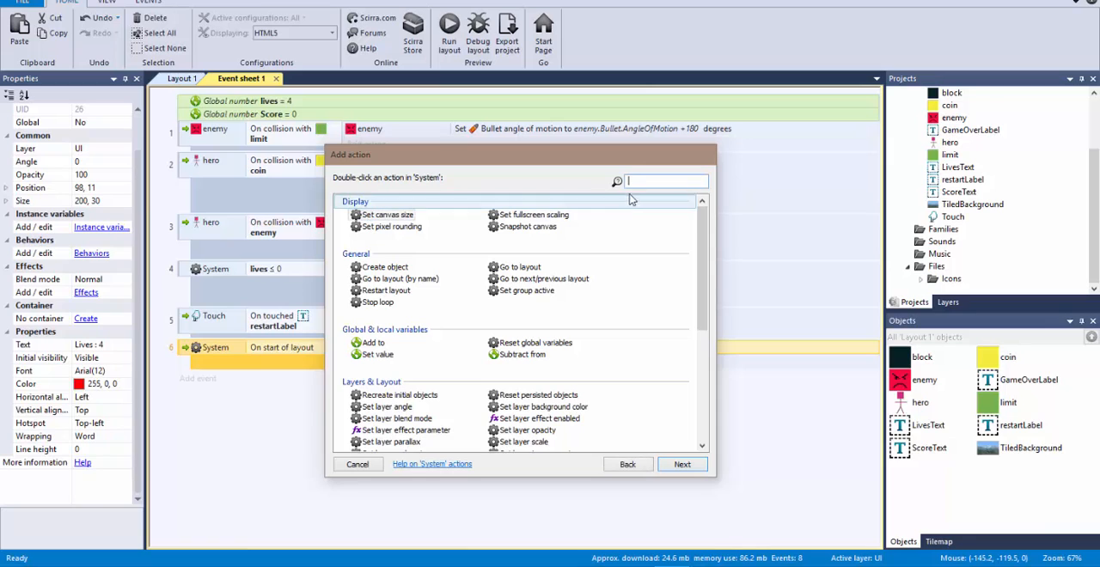
type("res")
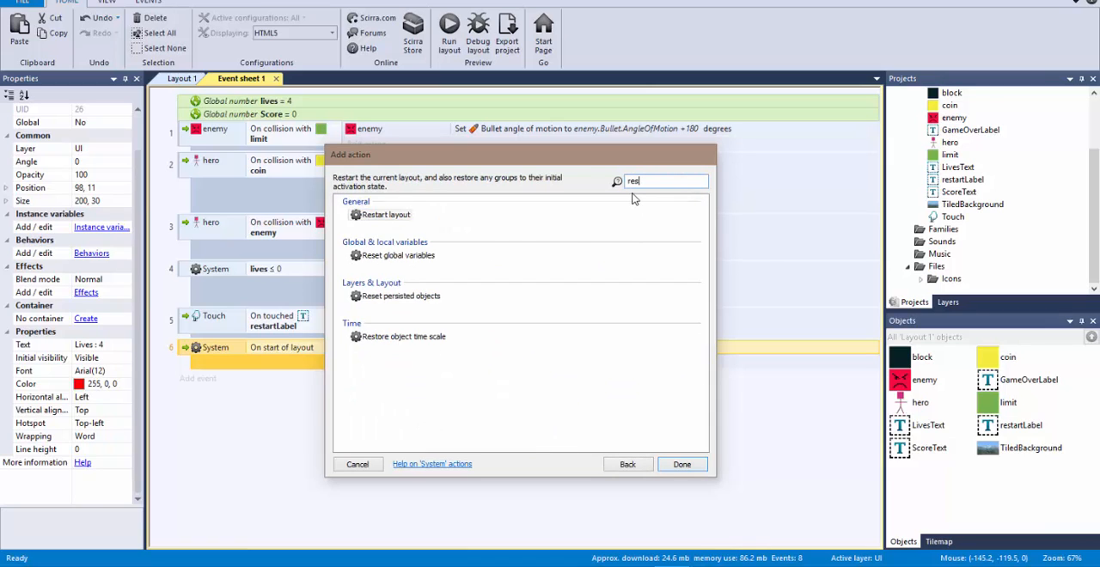
type("et")
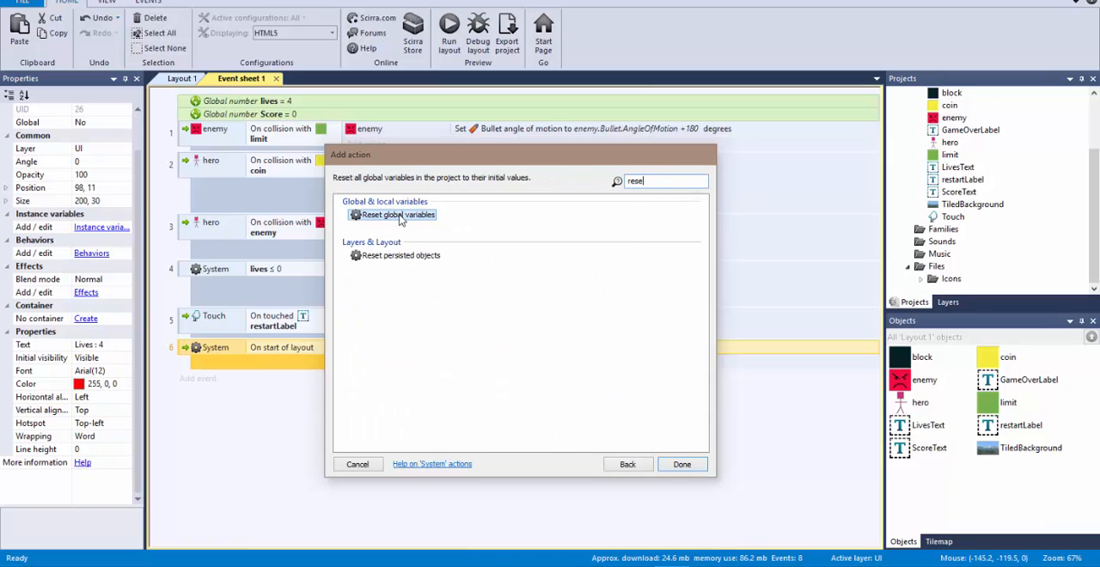
double_click(398, 215)
left_click(376, 333)
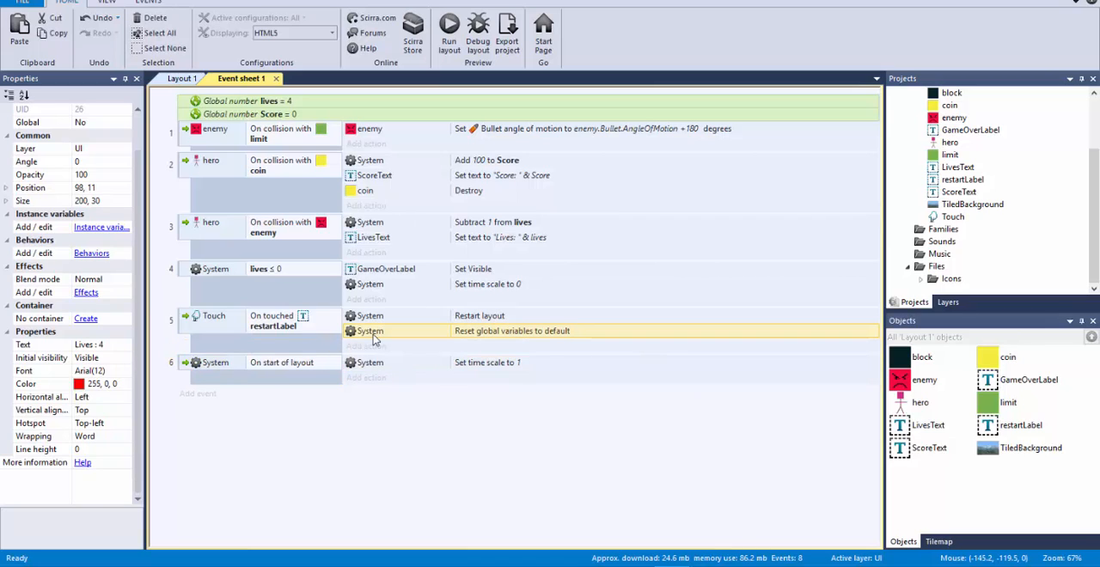
left_click_drag(378, 320, 382, 317)
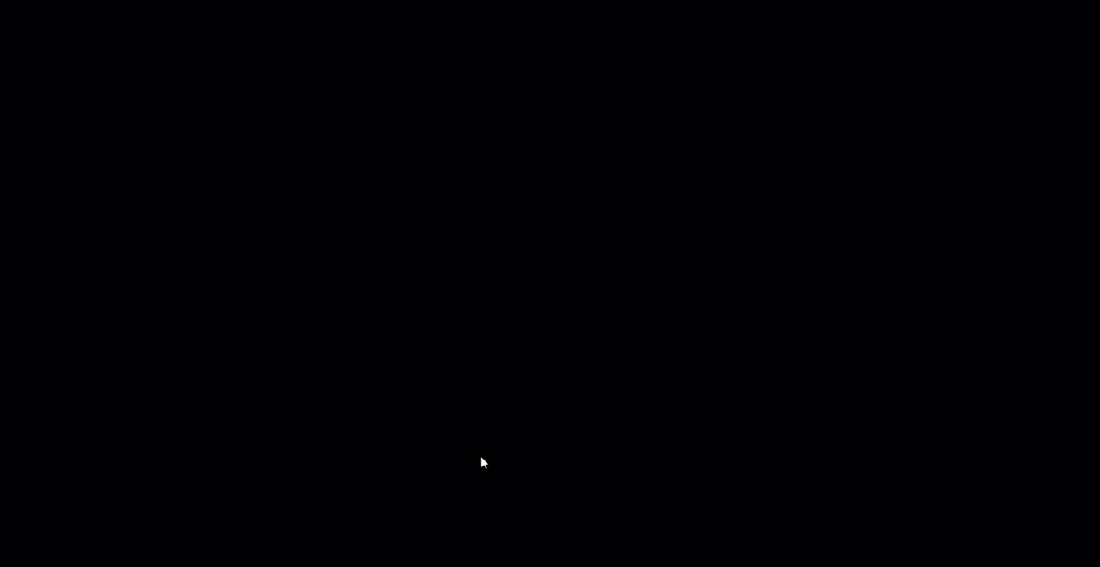
Step: Test the variable reset in the preview by playing to Game Over twice, touching the Restart label each time, and return to the event sheet
key("Right")
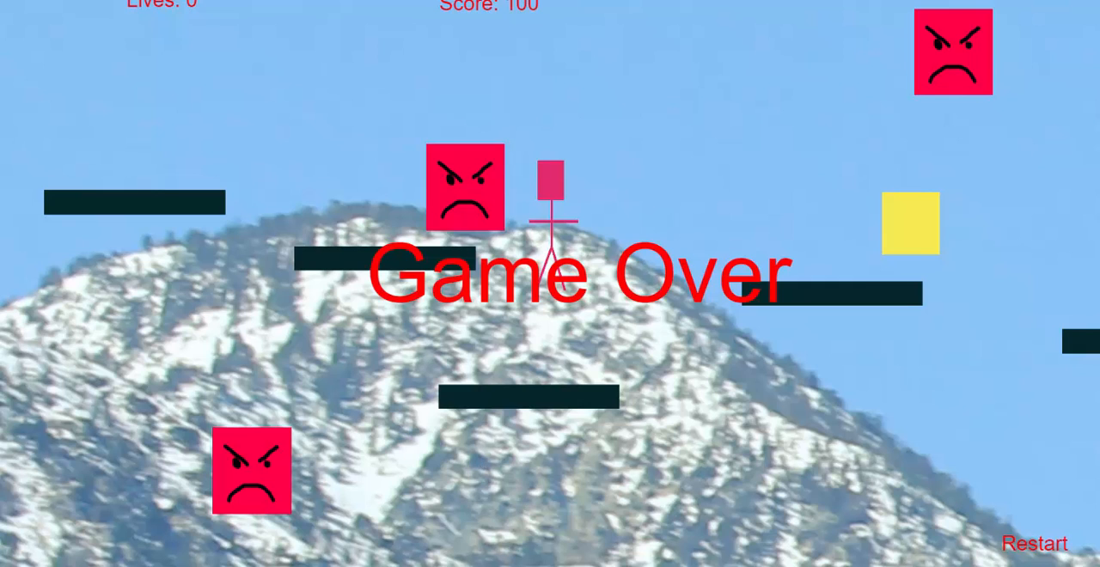
left_click(1029, 543)
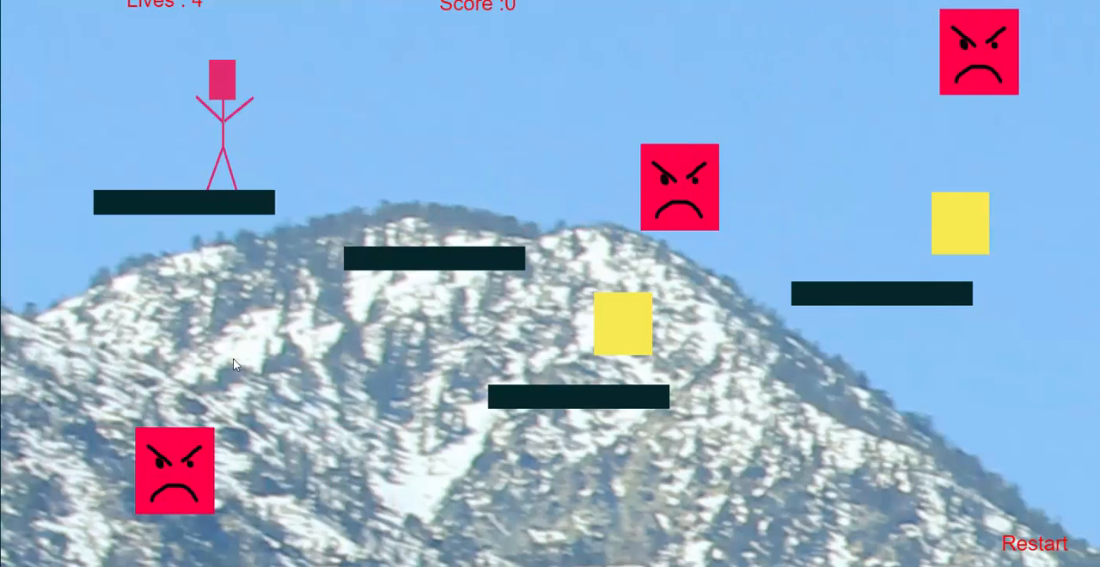
key("Up")
key("Right")
key("Up")
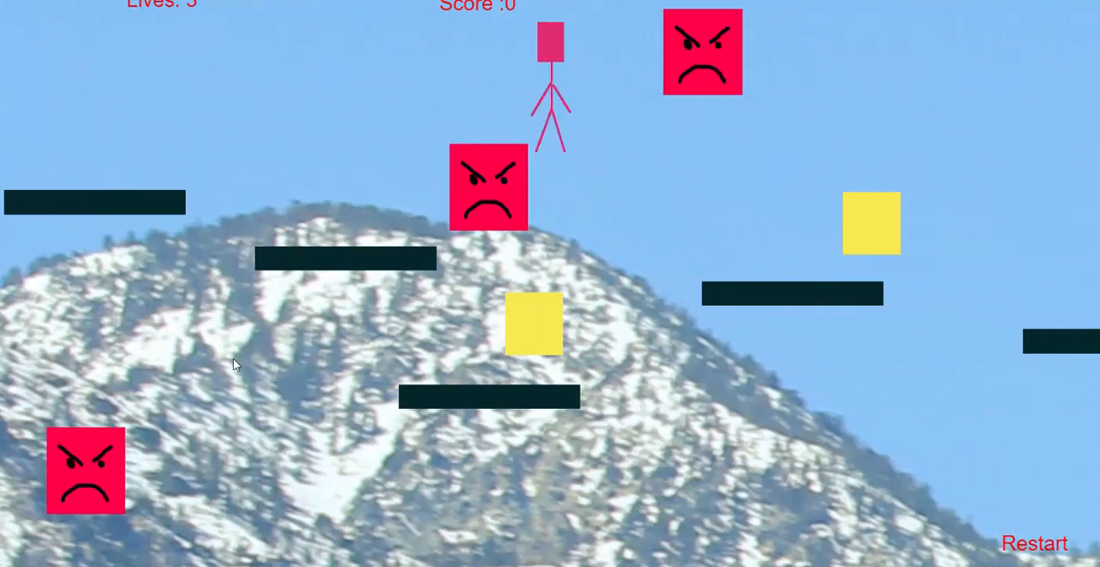
key("Up")
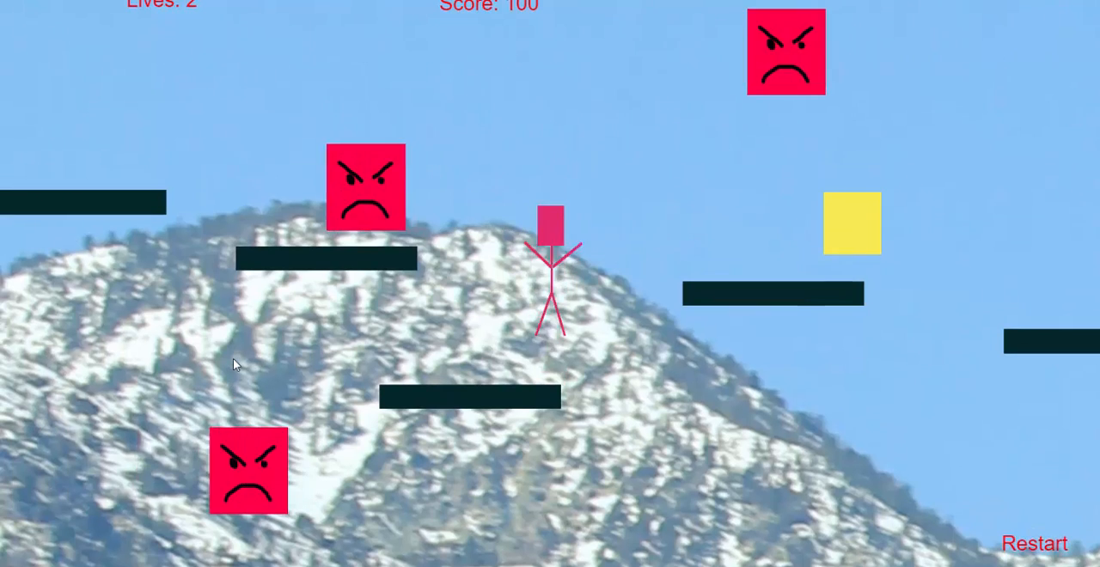
key("Right")
key("Right")
key("Up")
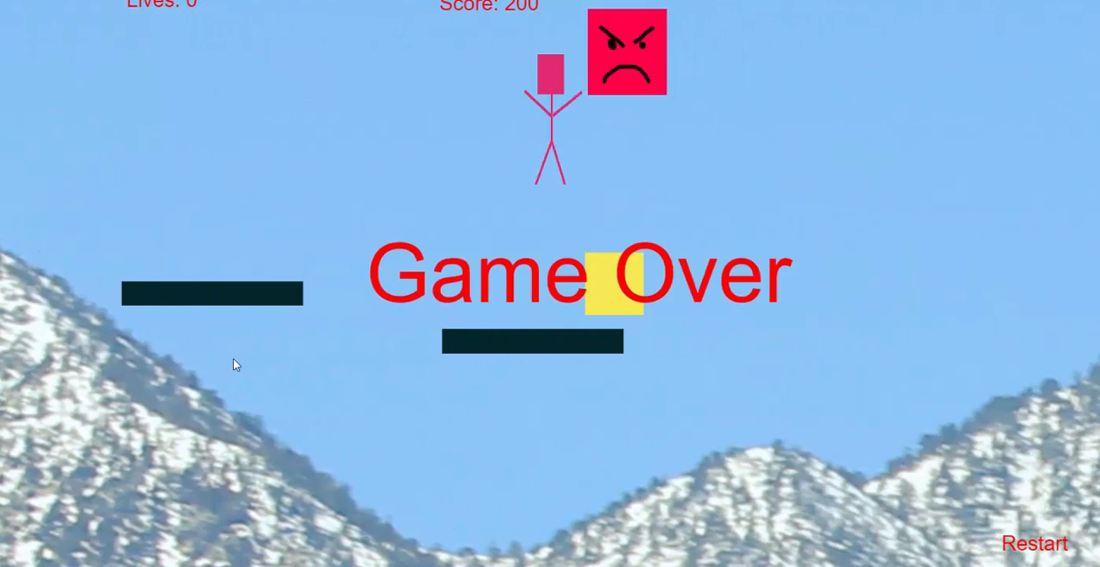
left_click(1041, 542)
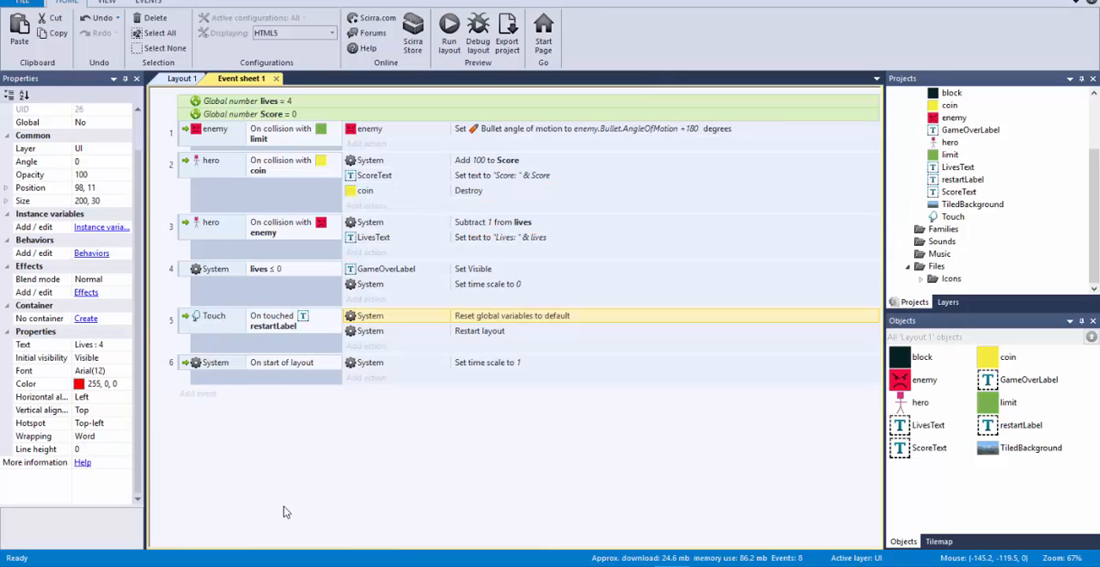
Step: Review the restartLabel touch event and its actions, the Restart label in the layout, and the event for lives ≤ 0
left_click(184, 340)
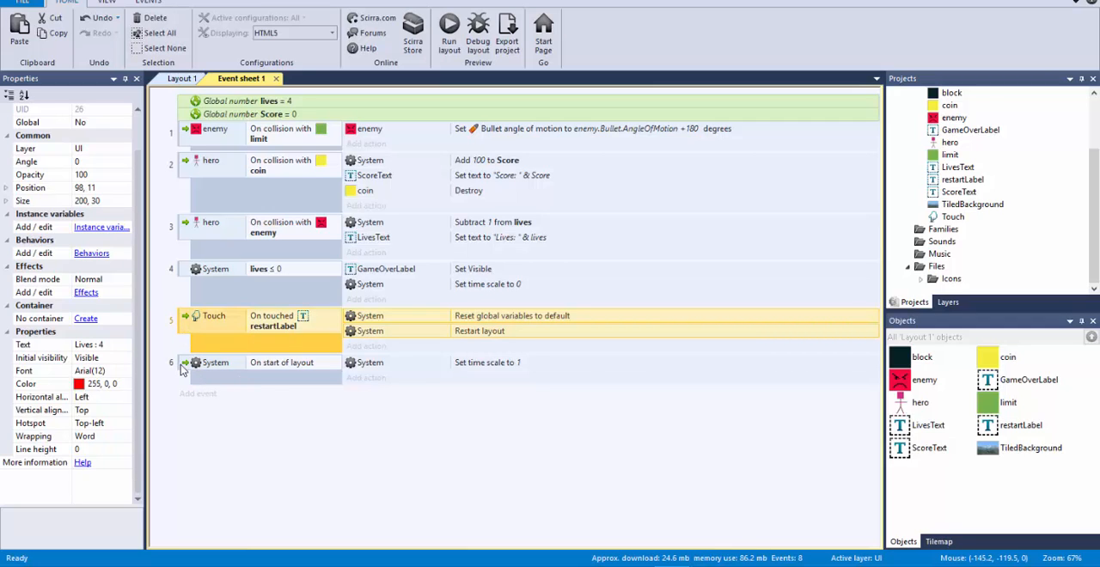
left_click(289, 455)
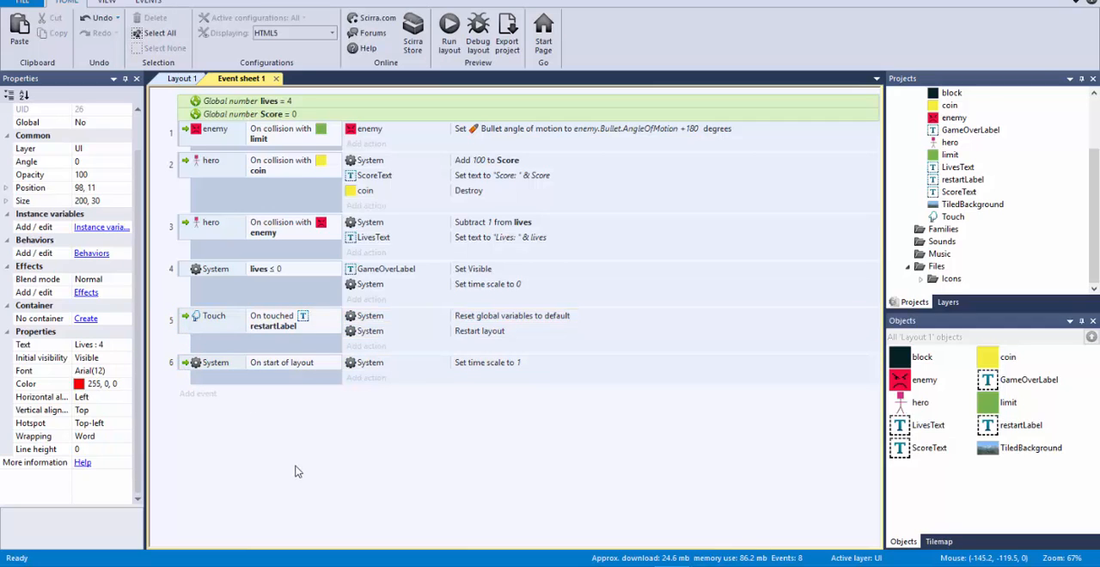
left_click(186, 329)
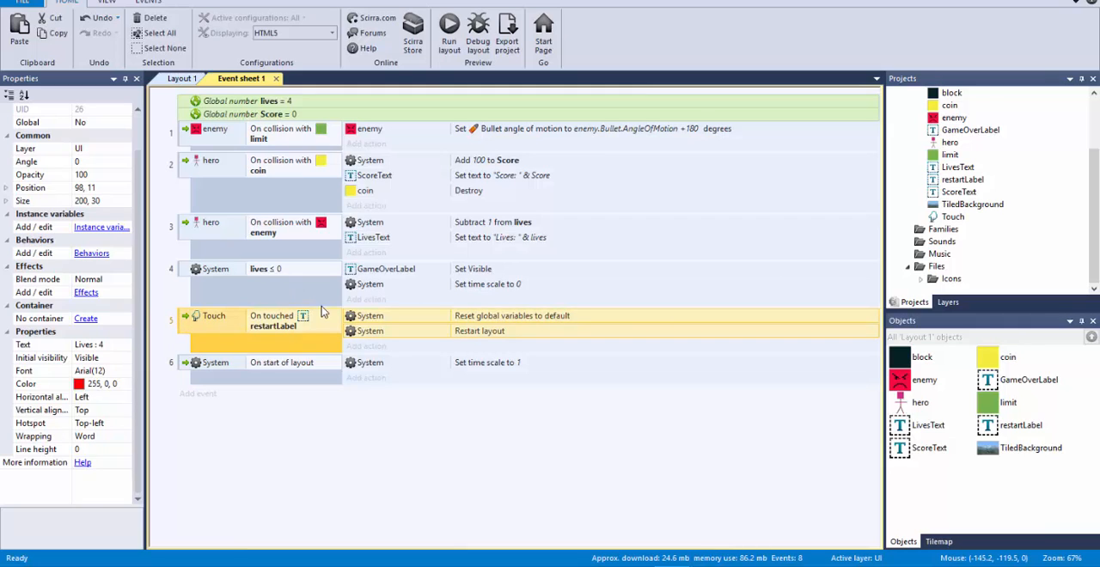
left_click(181, 78)
left_click(678, 344)
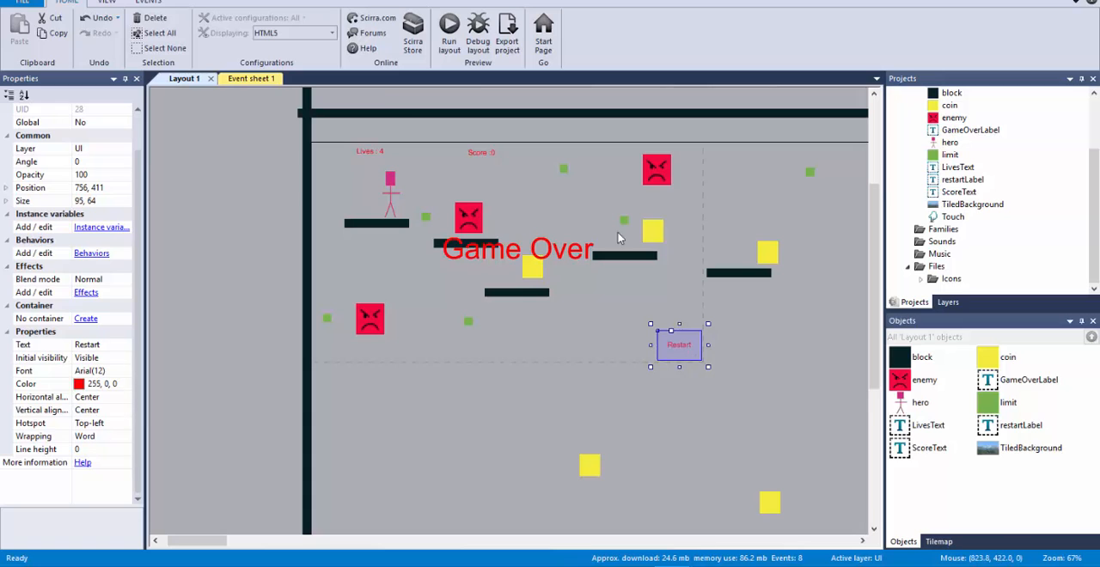
left_click(251, 79)
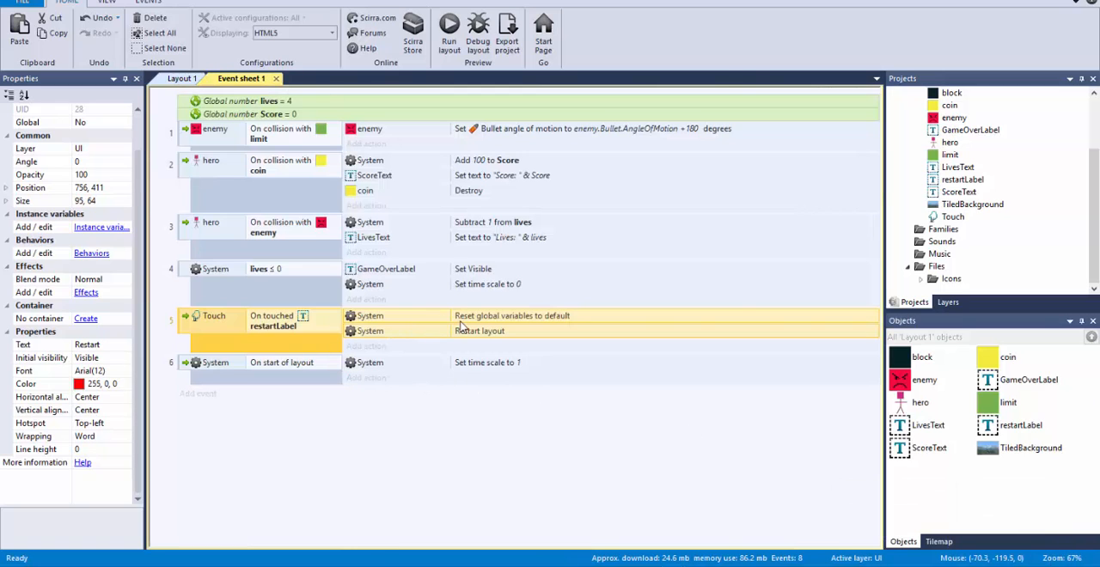
left_click(471, 482)
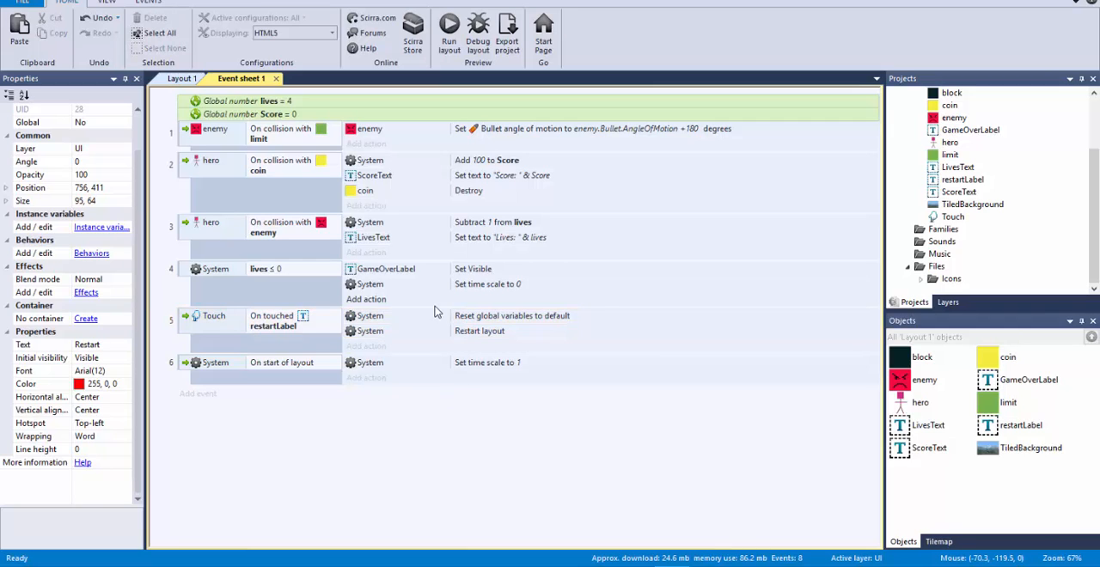
left_click(431, 315)
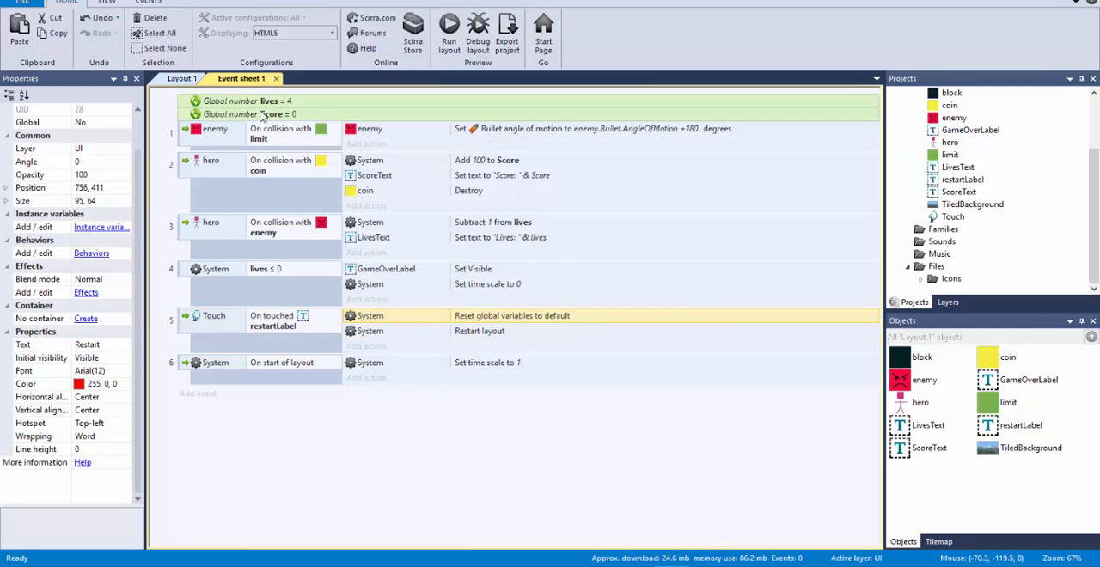
left_click(177, 273)
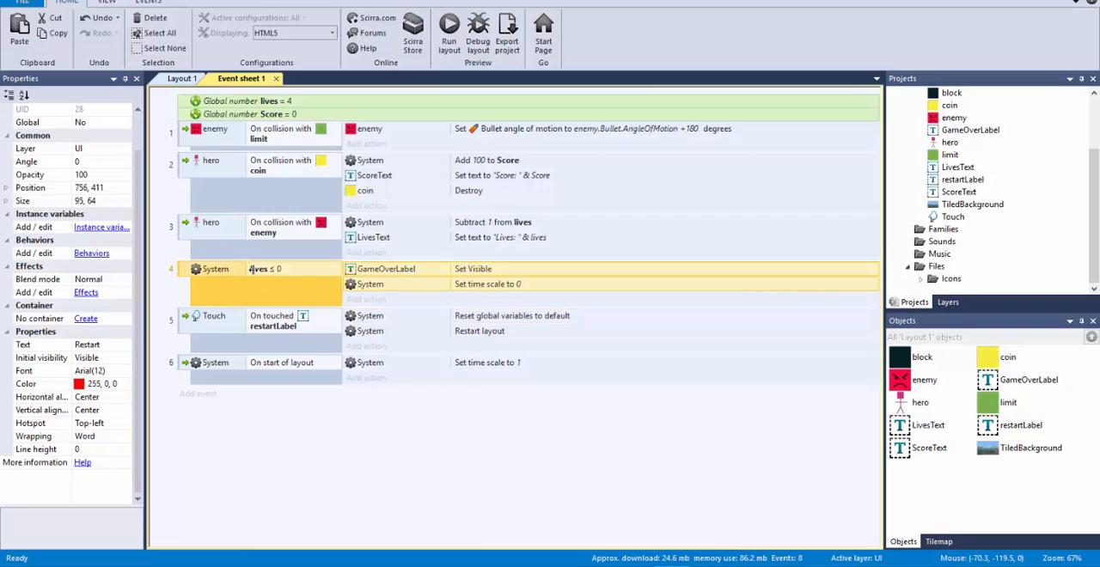
left_click(404, 320)
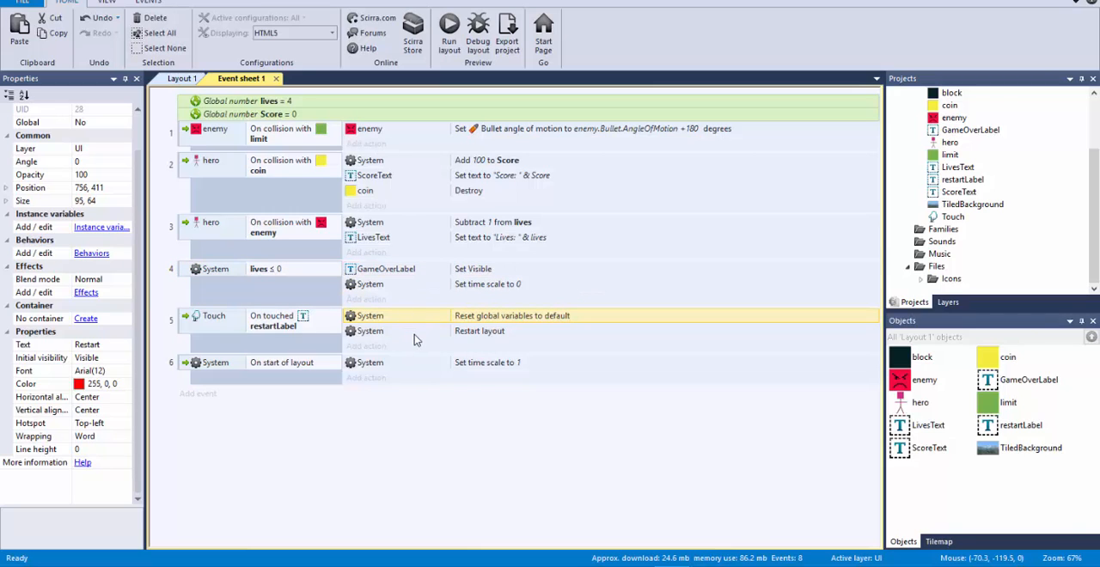
left_click(414, 336)
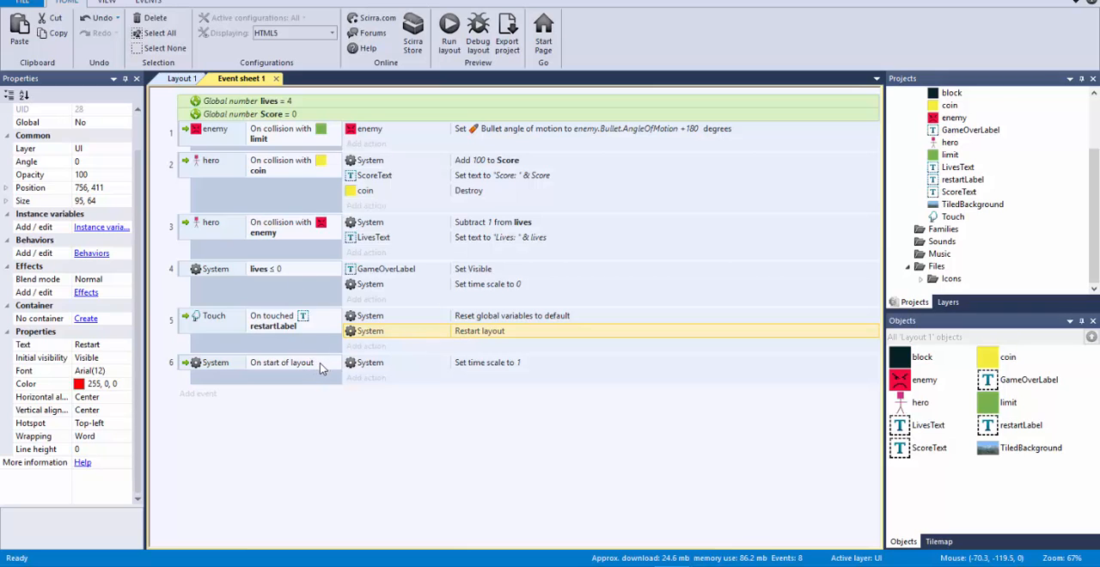
Step: Disable the System On start of layout event that sets the time scale to 1
left_click(186, 368)
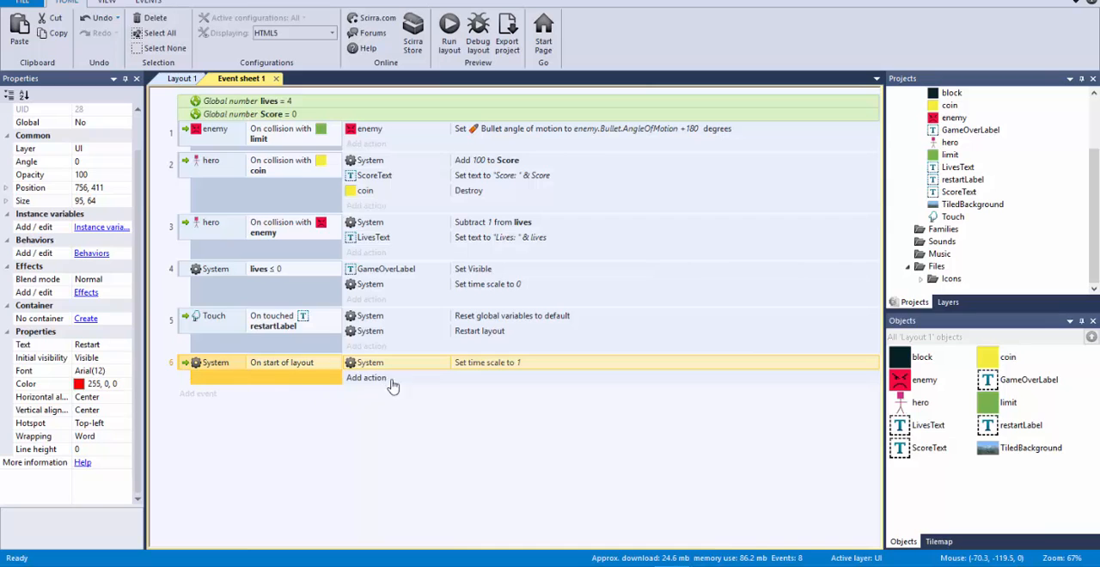
right_click(183, 368)
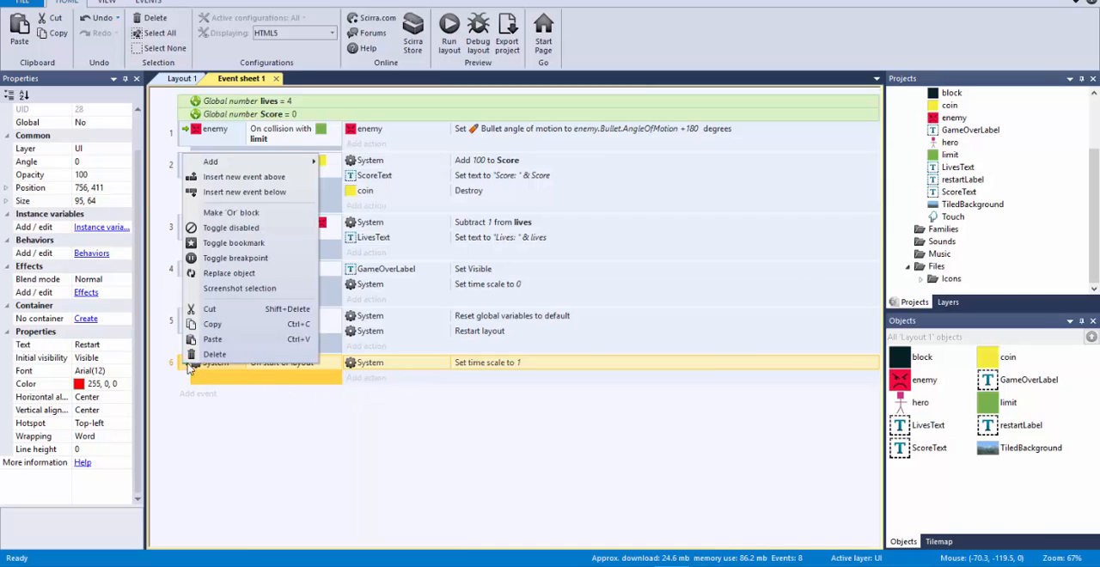
left_click(258, 229)
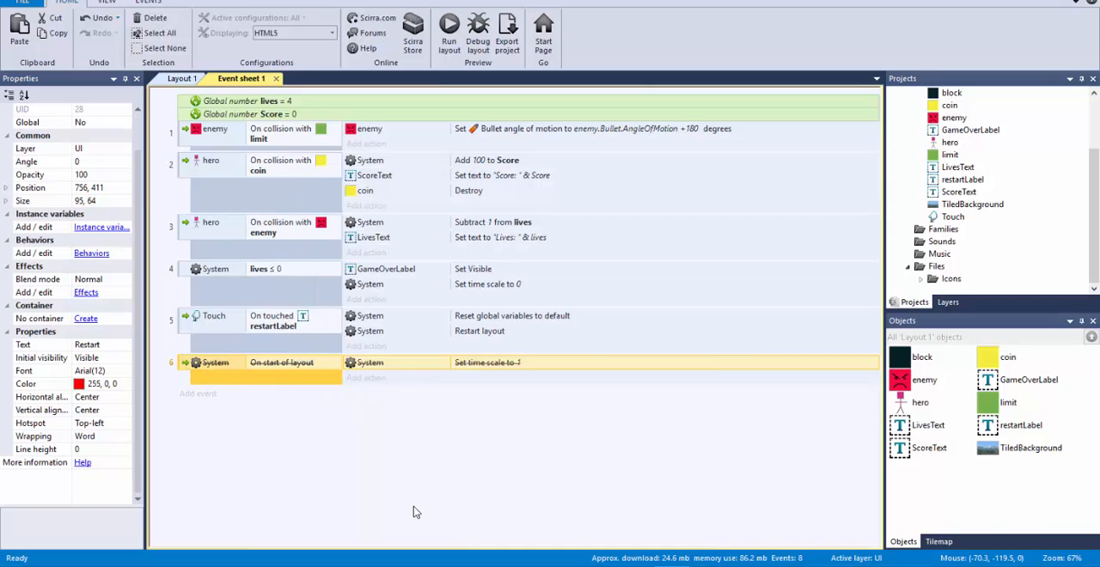
Step: Test the game in the preview with the start of layout event disabled, playing to Game Over and touching Restart
key("F5")
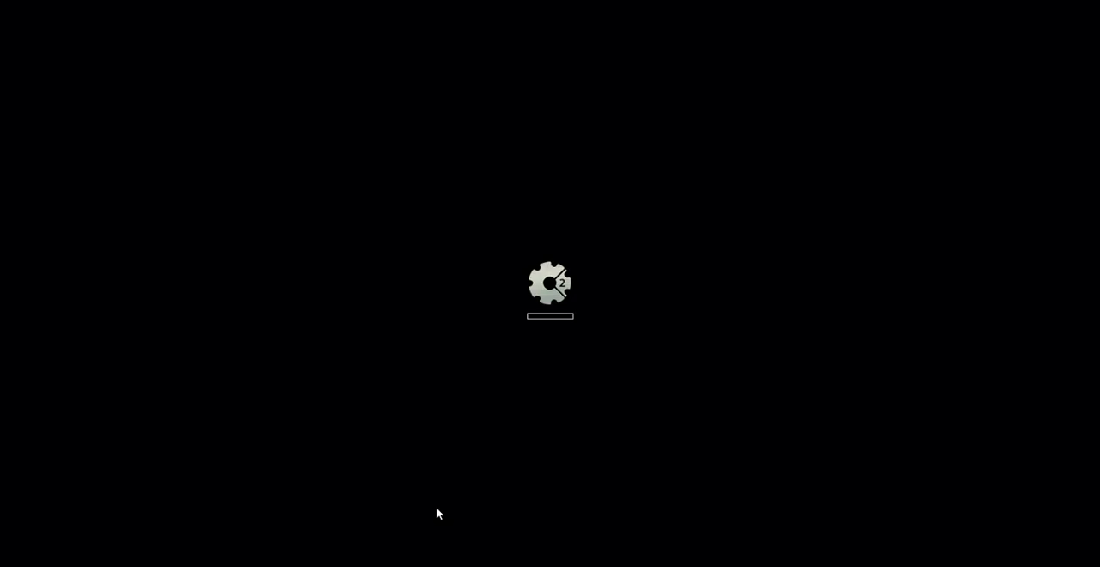
key("Right")
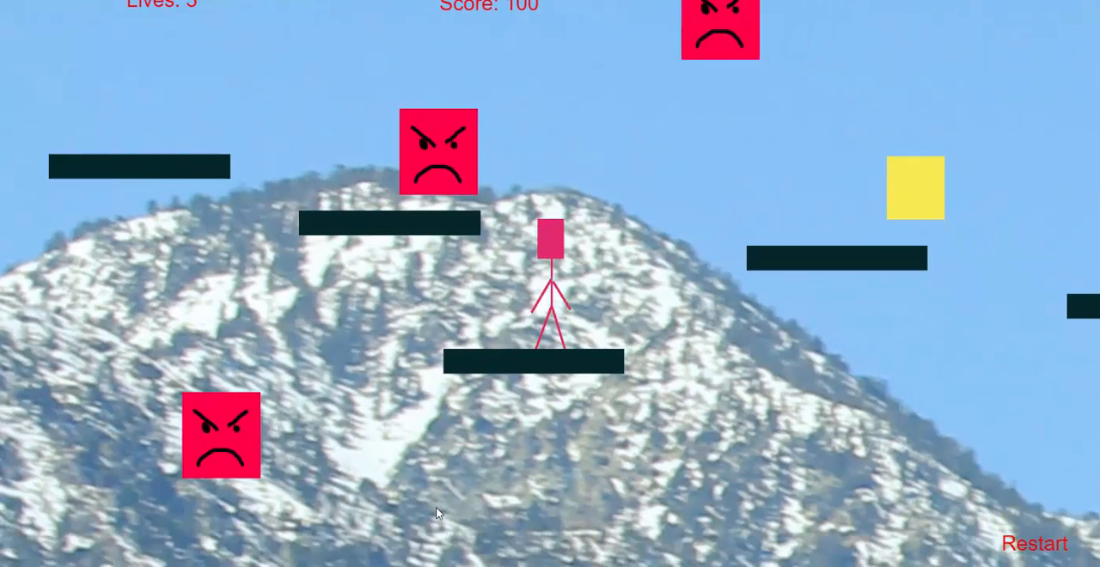
key("Up")
key("Up")
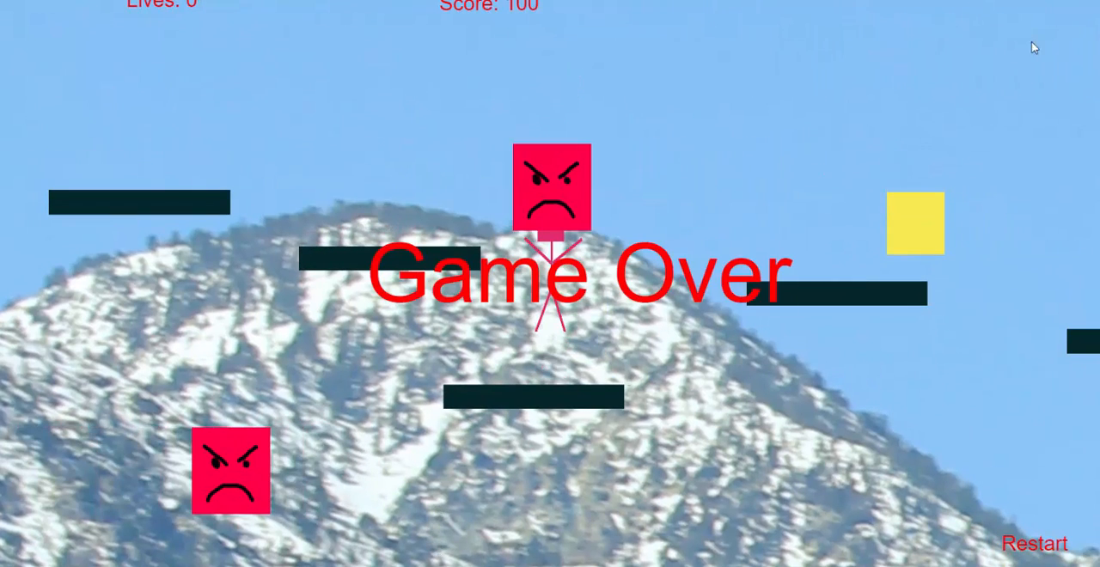
left_click(1027, 543)
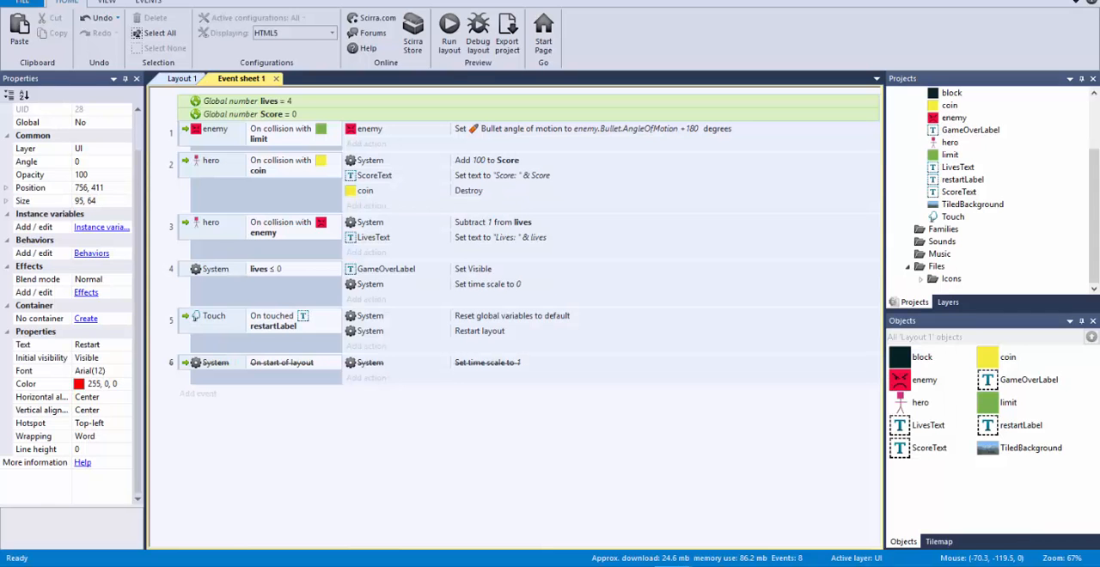
Step: Re-enable the System On start of layout event that sets the time scale to 1, and save the project
right_click(183, 366)
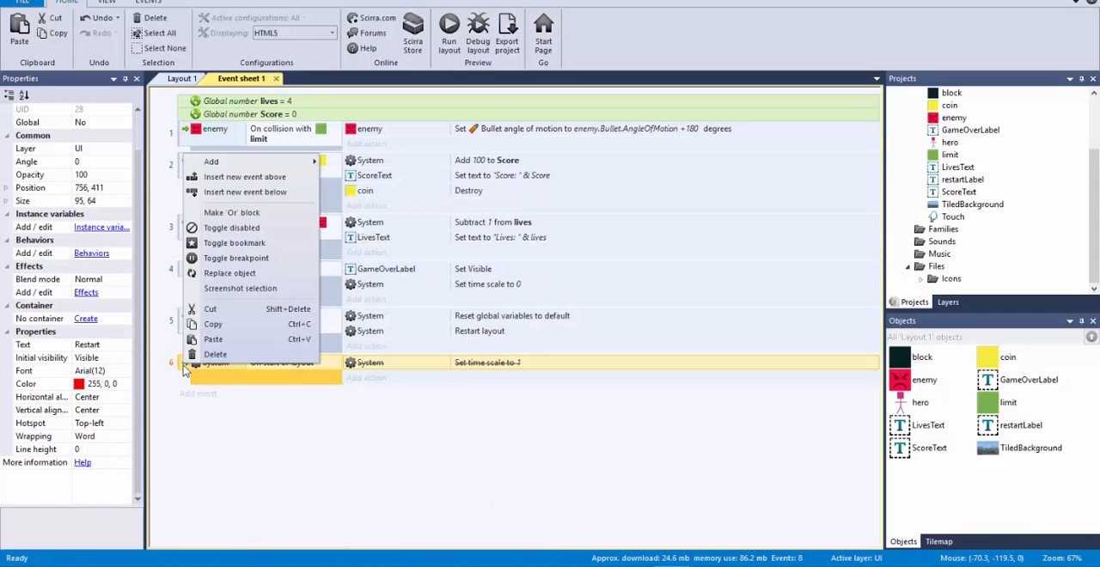
left_click(262, 236)
left_click(455, 492)
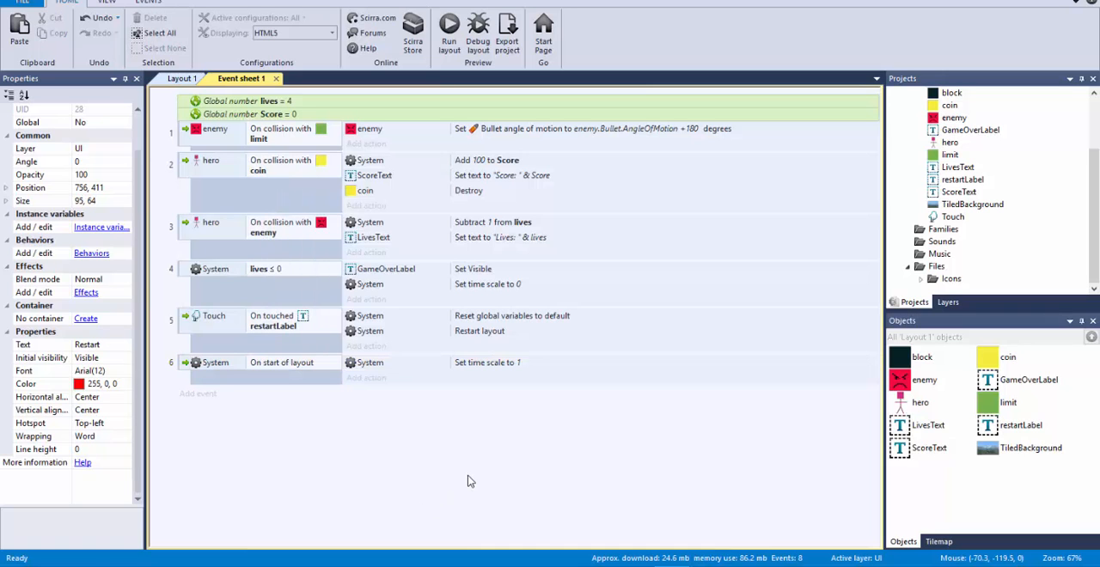
key("ctrl+s")
Step: Duplicate Layout 1 in the project, naming the copy Layout 2
left_click(183, 79)
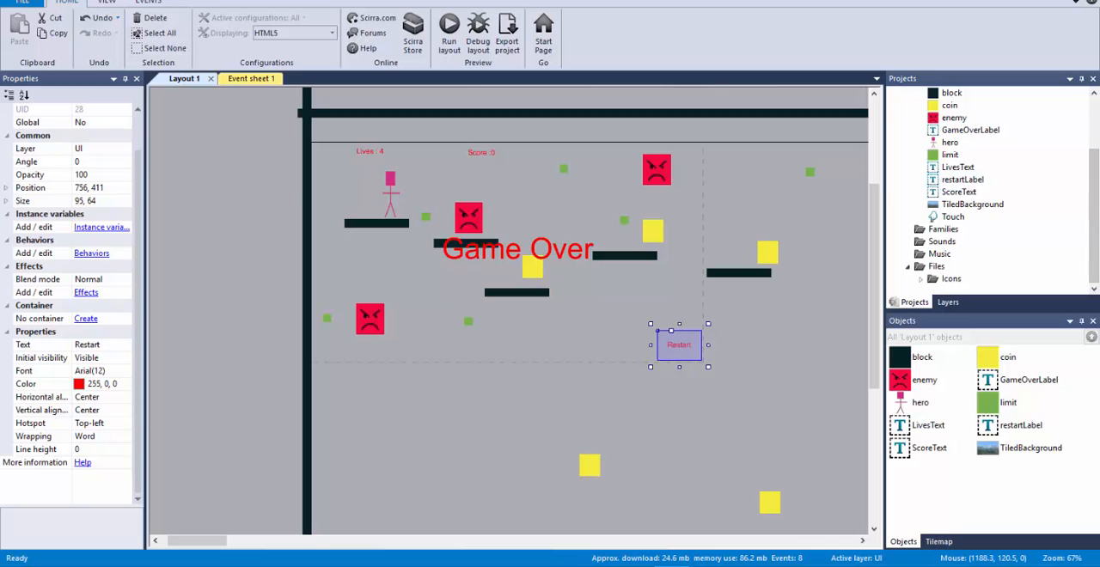
left_click_drag(1097, 217, 1097, 161)
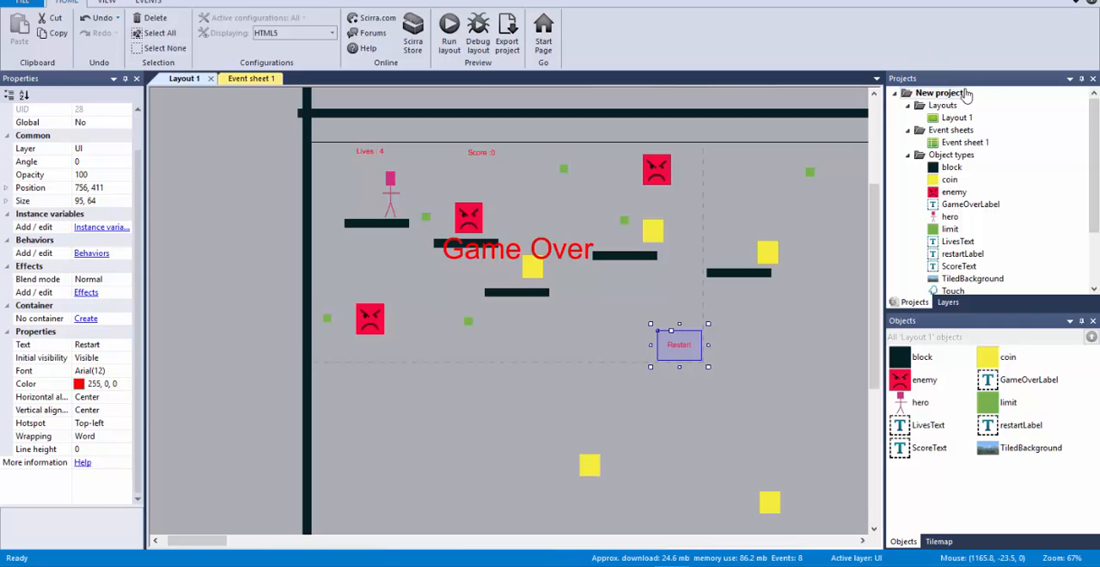
left_click(954, 117)
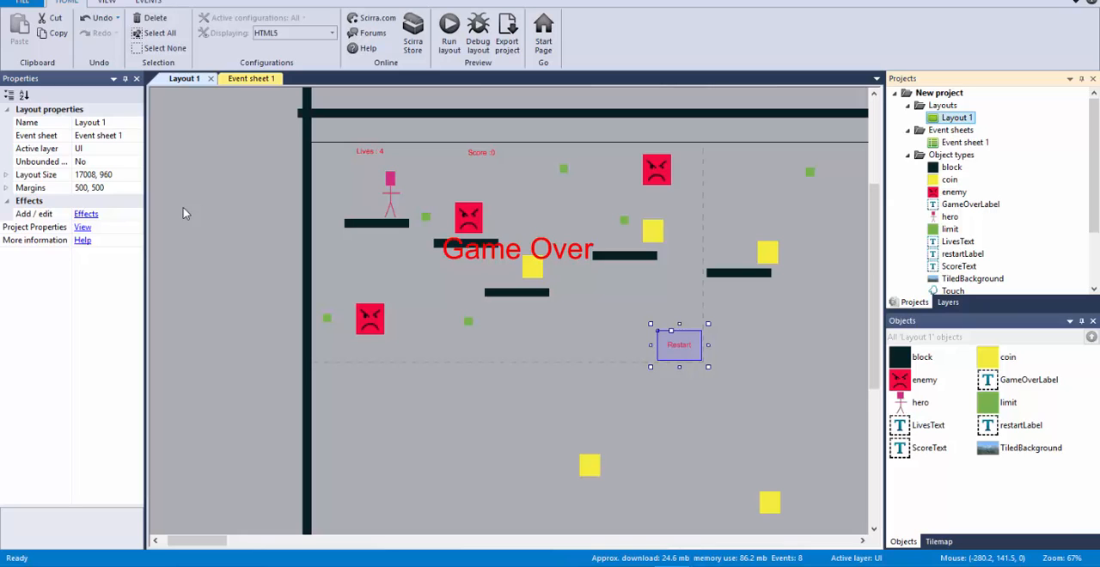
left_click(251, 79)
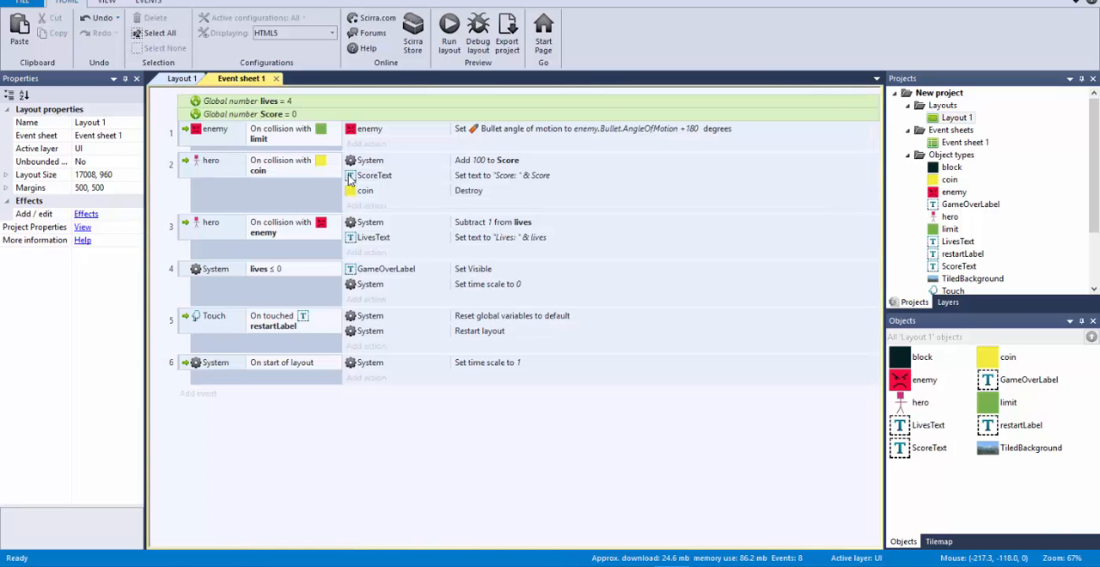
left_click(181, 79)
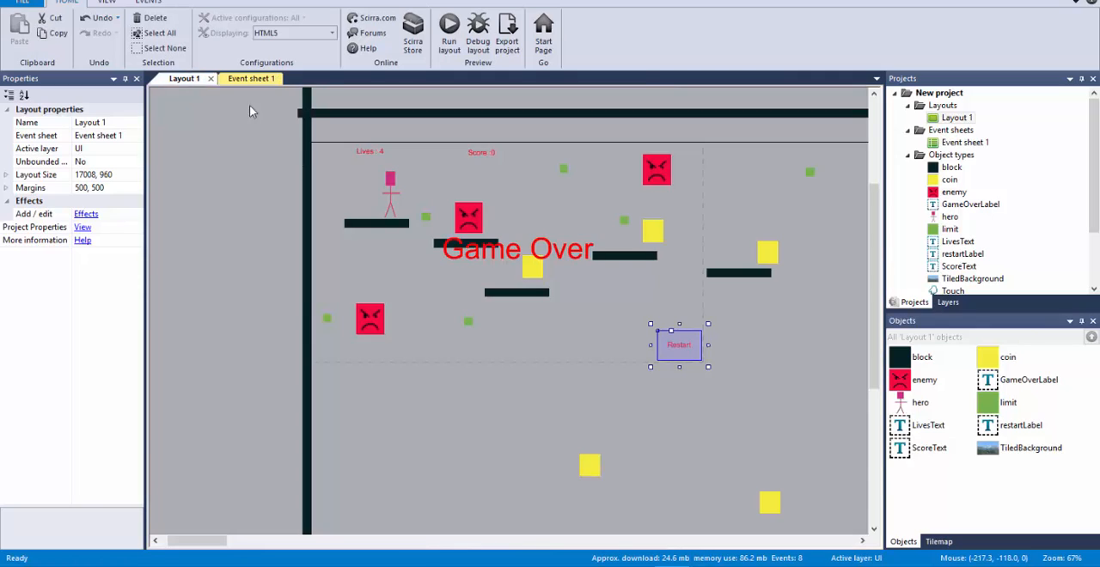
right_click(968, 123)
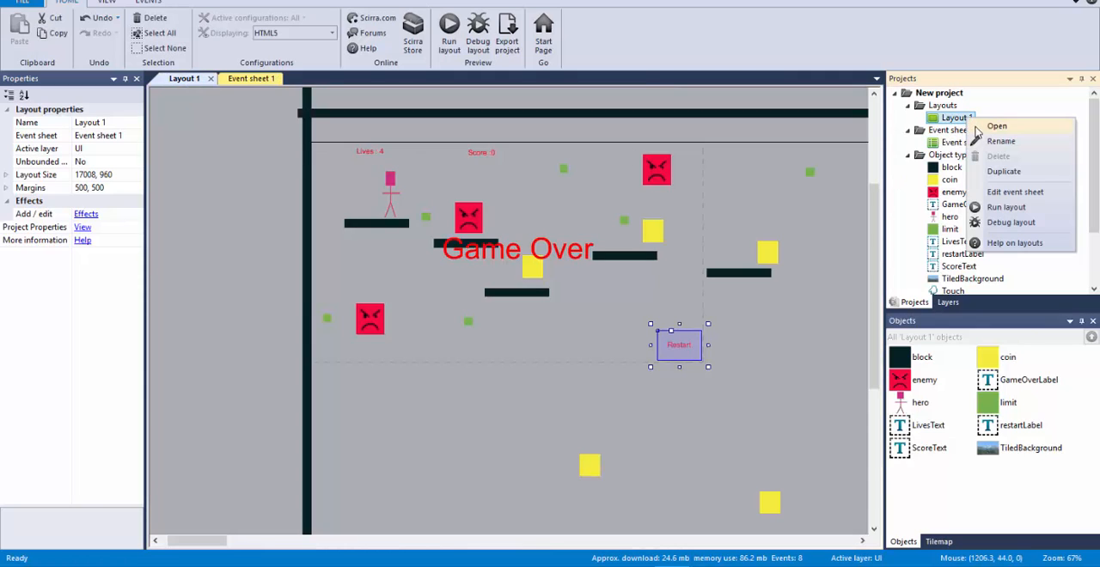
left_click(1004, 171)
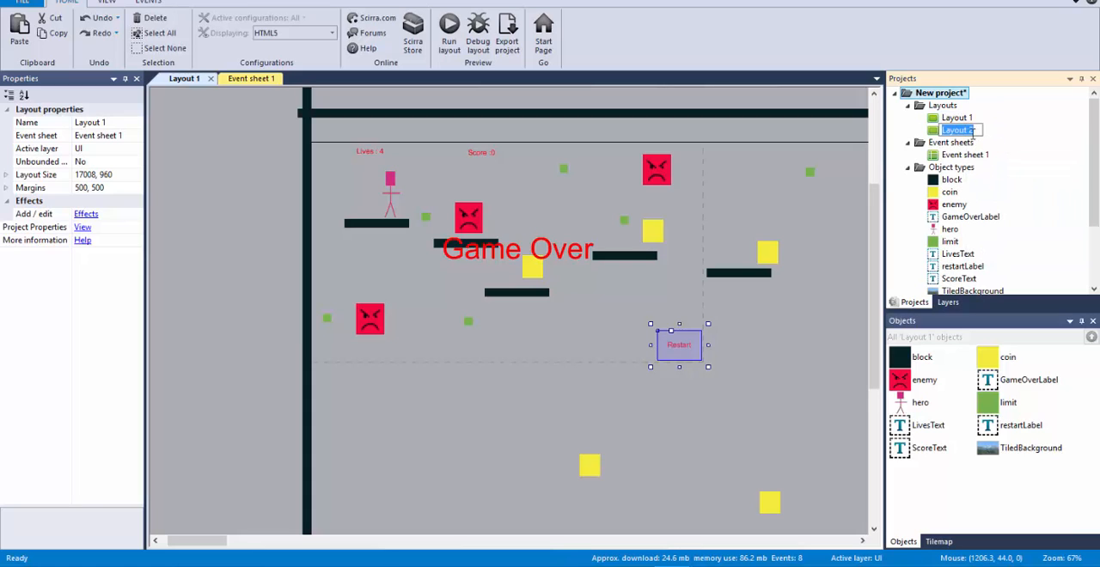
key("Return")
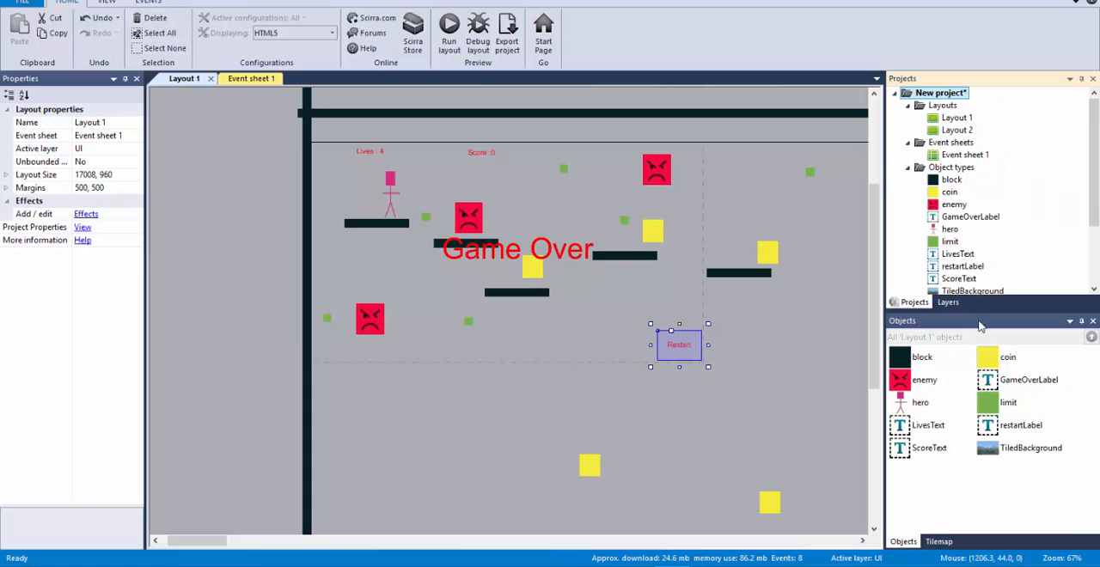
Step: Open Layout 2, compare it with Layout 1, and reorder it to directly follow Layout 1 among the open documents
double_click(956, 130)
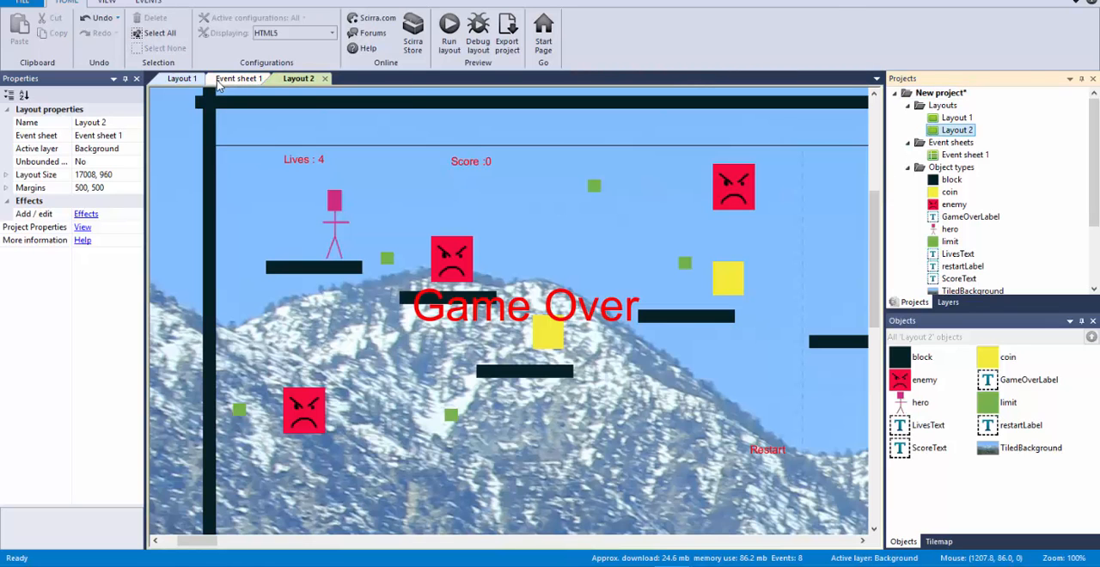
left_click(183, 78)
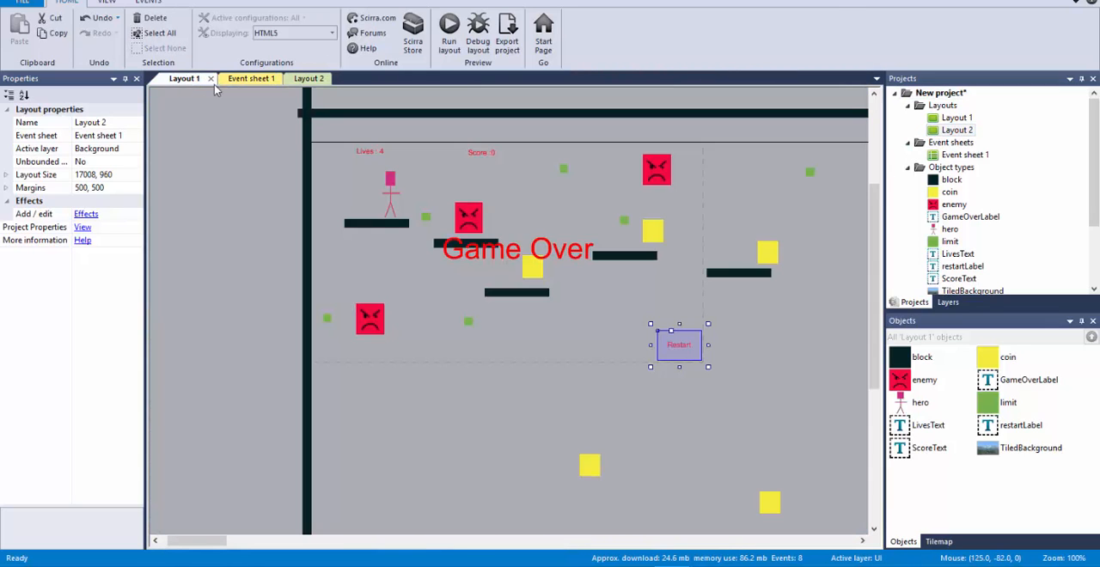
left_click(311, 78)
left_click_drag(308, 84, 228, 81)
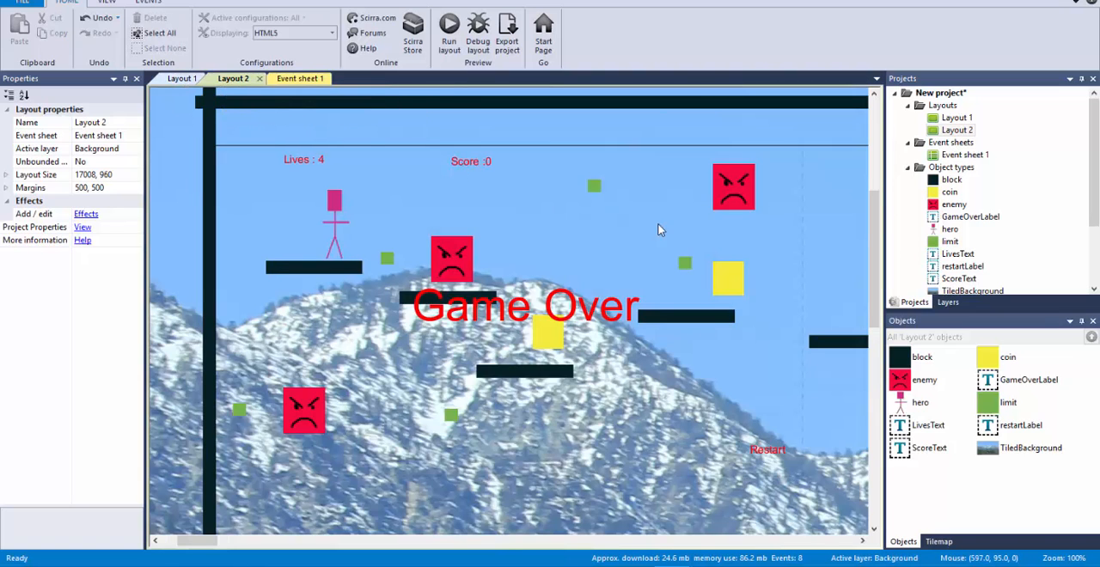
Step: Move the hero, its platform and the block under the nearest coin to the lower part of Layout 2, leaving the Game Over label in place
scroll(674, 232, "down", 5, "ctrl")
scroll(677, 239, "down", 3, "ctrl")
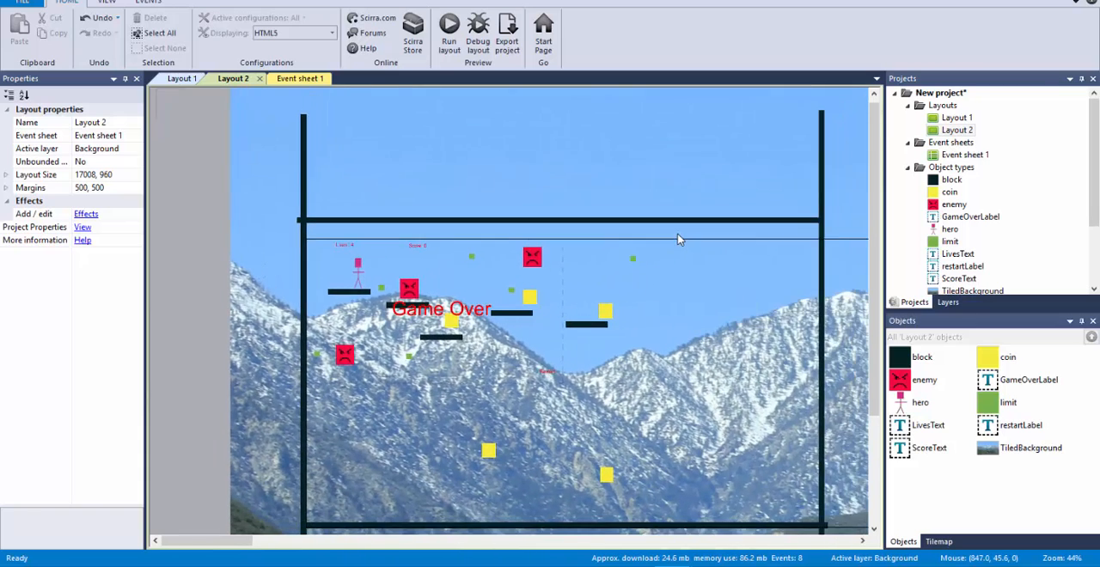
left_click_drag(350, 297, 358, 450)
left_click_drag(358, 273, 358, 421)
left_click_drag(427, 341, 397, 435)
left_click_drag(503, 319, 496, 407)
key("ctrl+z")
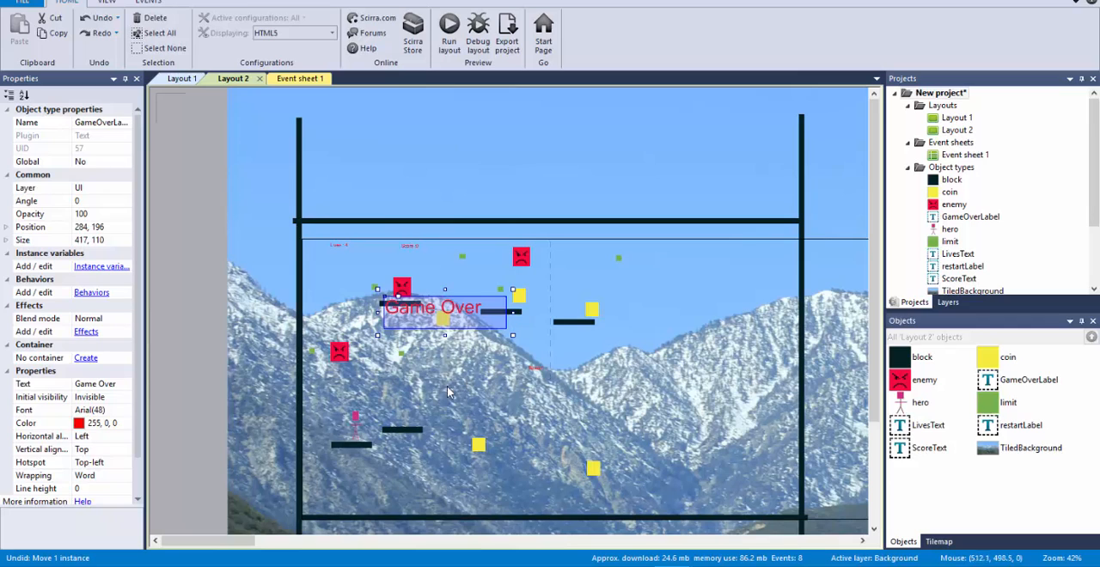
Step: Arrange the other blocks and added copies in Layout 2 as rising platforms from the hero, with the uppermost new one at 340, 336
left_click(518, 315)
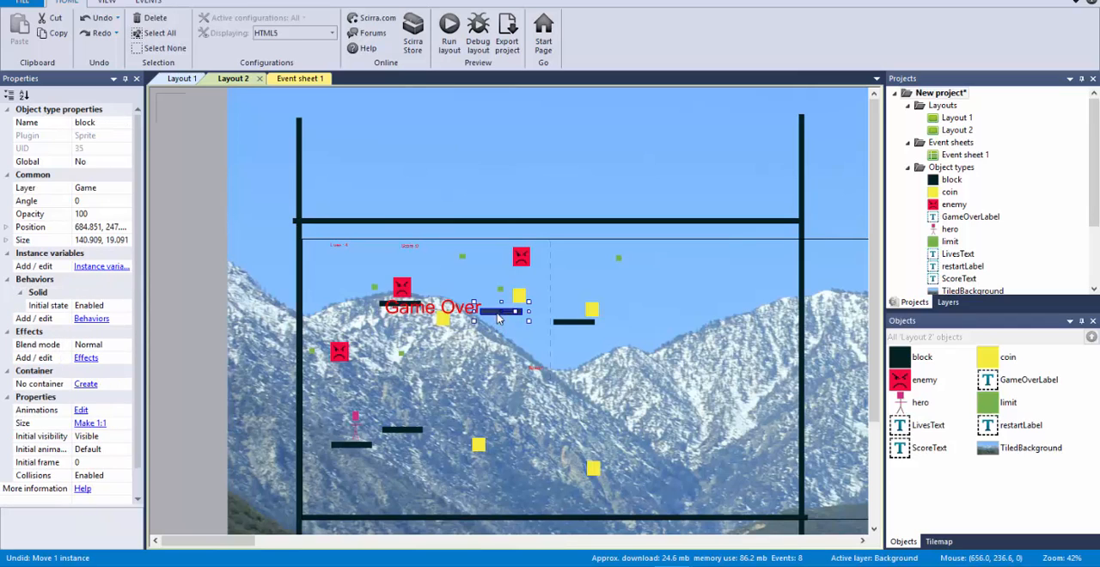
left_click_drag(498, 319, 482, 414)
key("ctrl+z")
left_click_drag(575, 331, 392, 339)
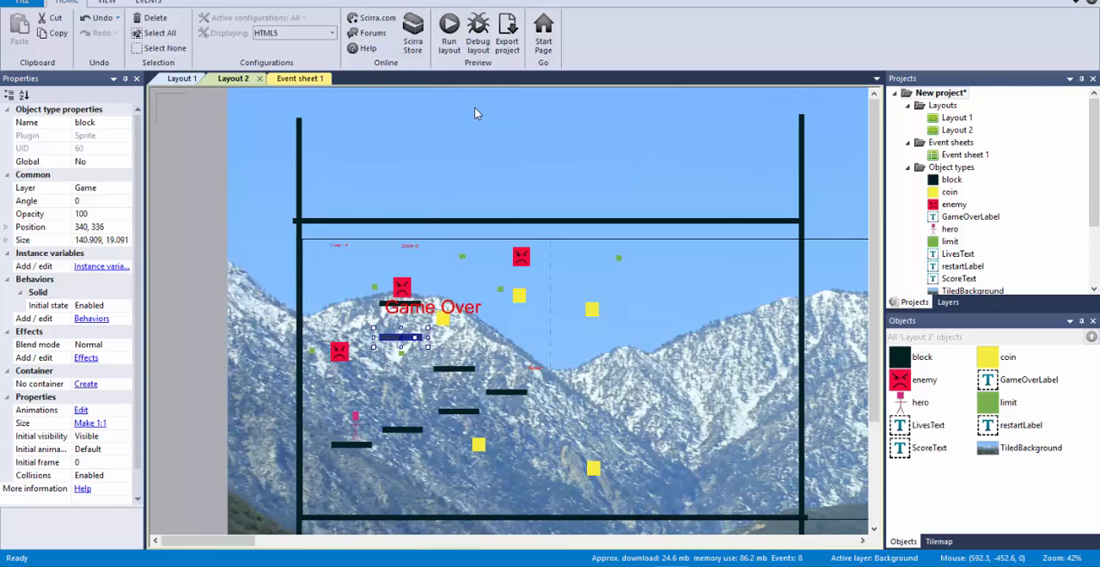
Step: Insert a new Sprite object in Layout 1 and fill its image with green (72, 214, 40)
left_click(181, 78)
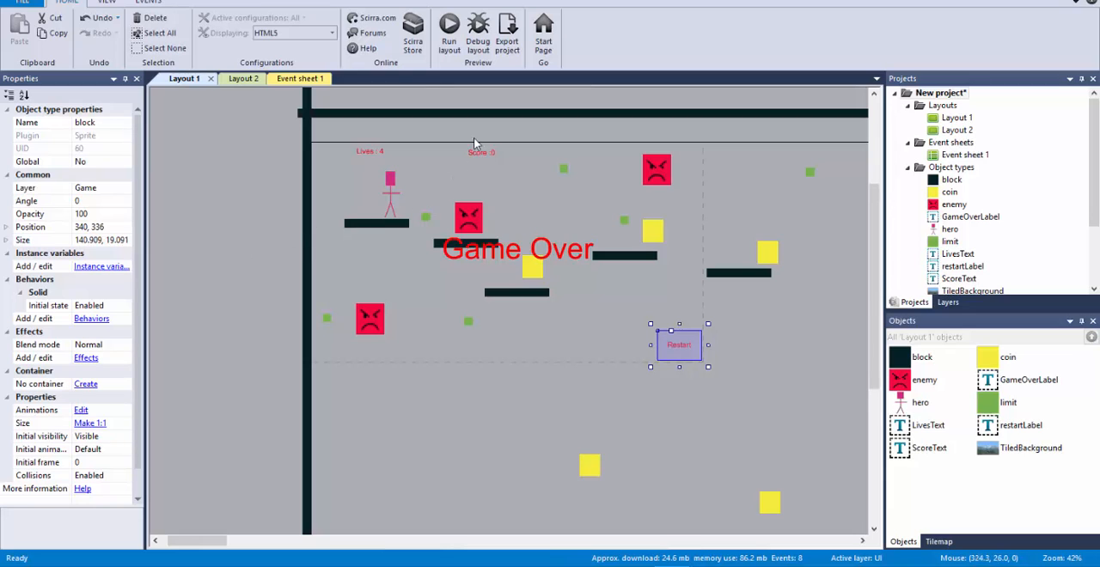
left_click(225, 189)
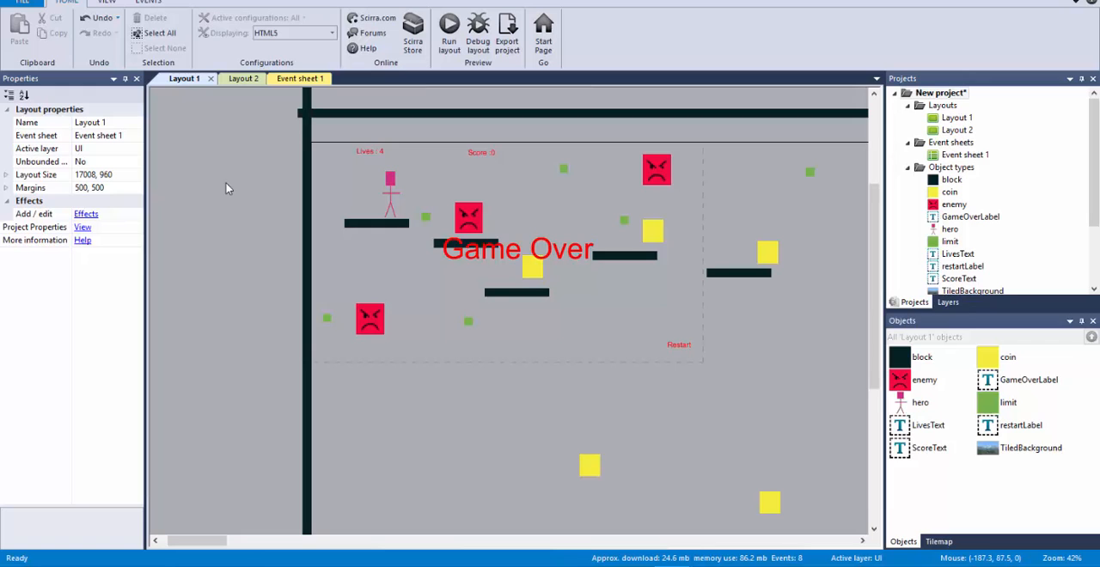
double_click(238, 228)
left_click(447, 245)
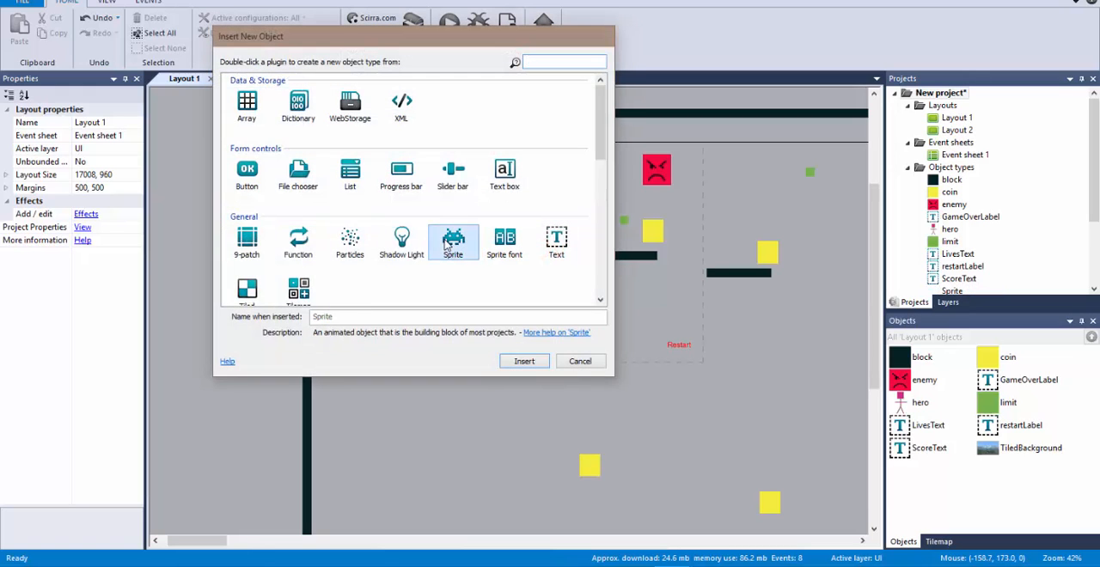
double_click(452, 245)
left_click(209, 169)
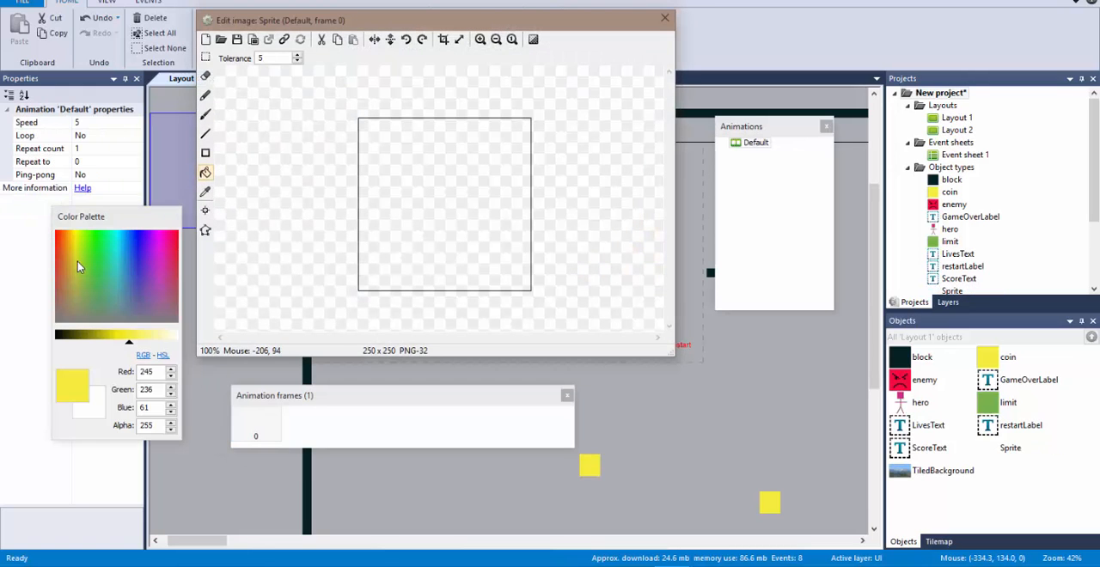
left_click(92, 258)
left_click(464, 169)
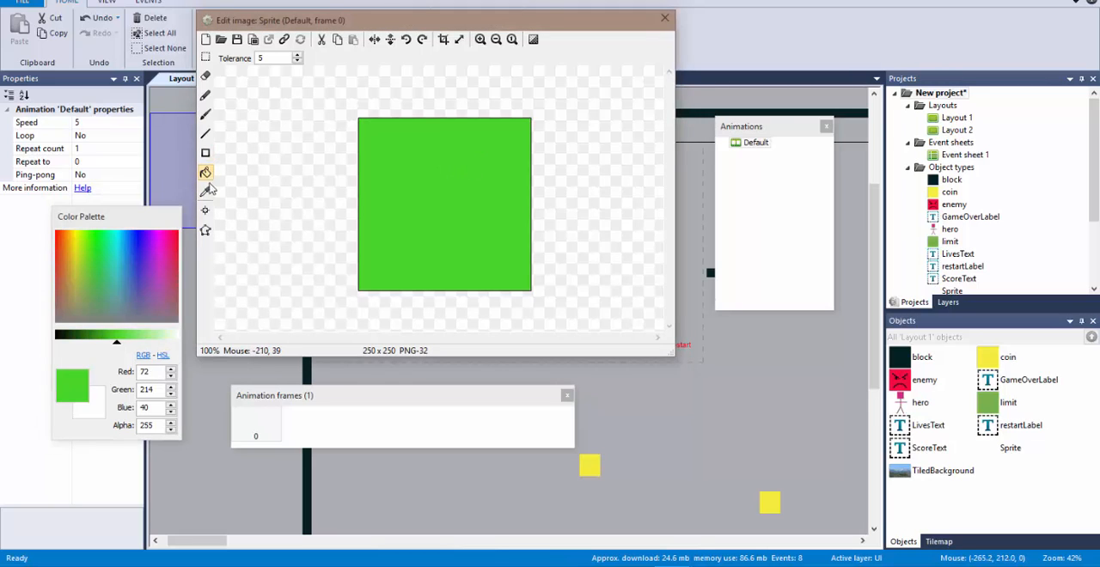
Step: Paint a dark door knob near the right edge of the green image with the size 14 brush and close the image editor
left_click(205, 114)
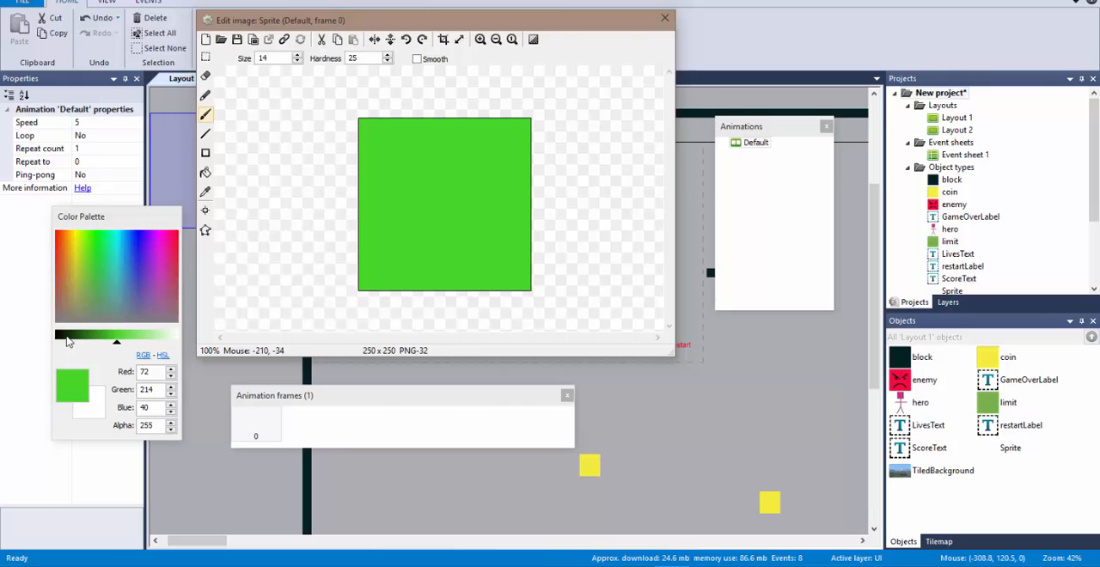
left_click(65, 337)
mouse_move(511, 215)
left_mouse_down()
mouse_move(490, 206)
mouse_move(504, 209)
left_mouse_up()
left_click(666, 18)
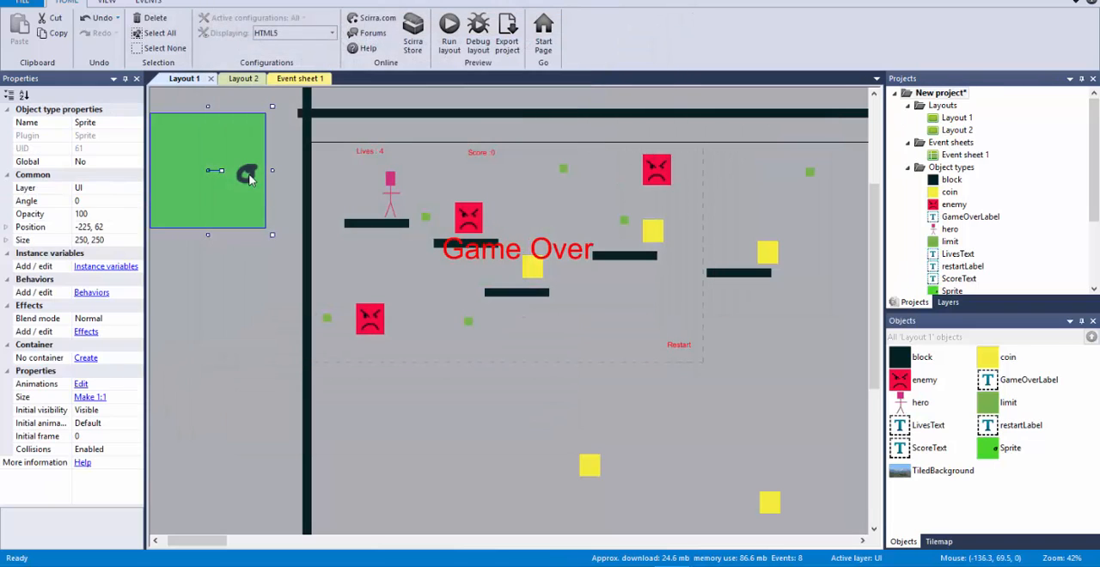
Step: Resize the green door sprite to 63 × 150 and place it between the lives and score texts in Layout 1
left_click_drag(260, 169, 437, 158)
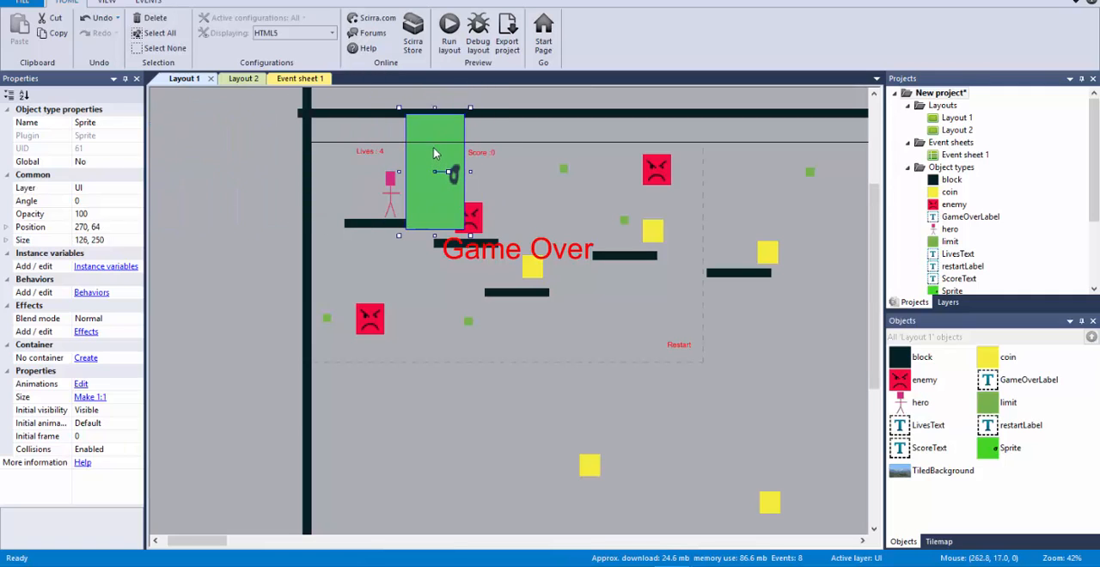
left_click_drag(437, 117, 439, 159)
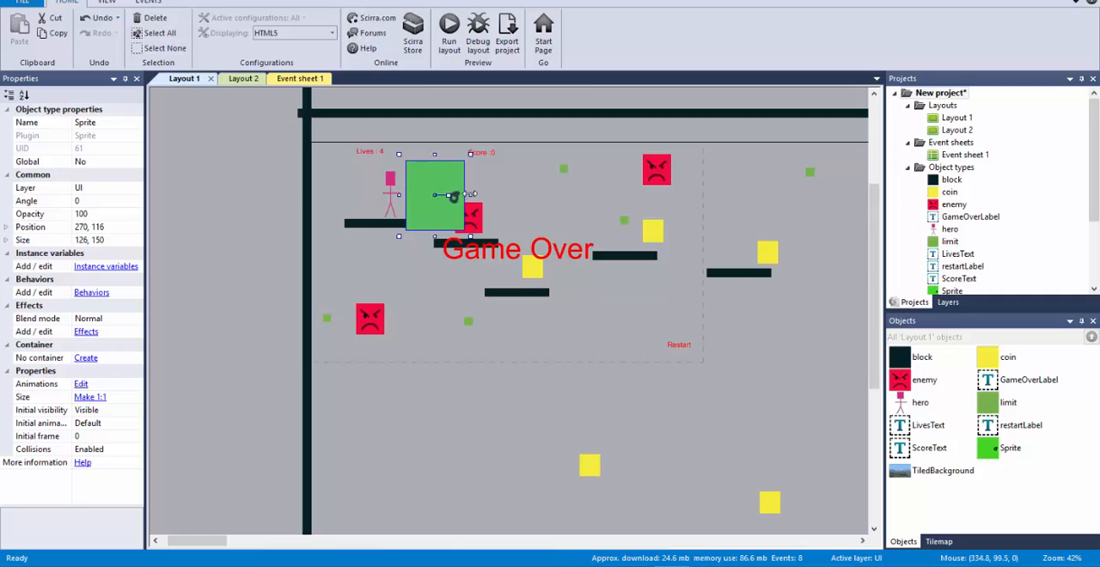
left_click_drag(470, 190, 439, 185)
left_click_drag(421, 206, 452, 175)
Step: Assign the green door sprite to the Game layer
left_click(136, 187)
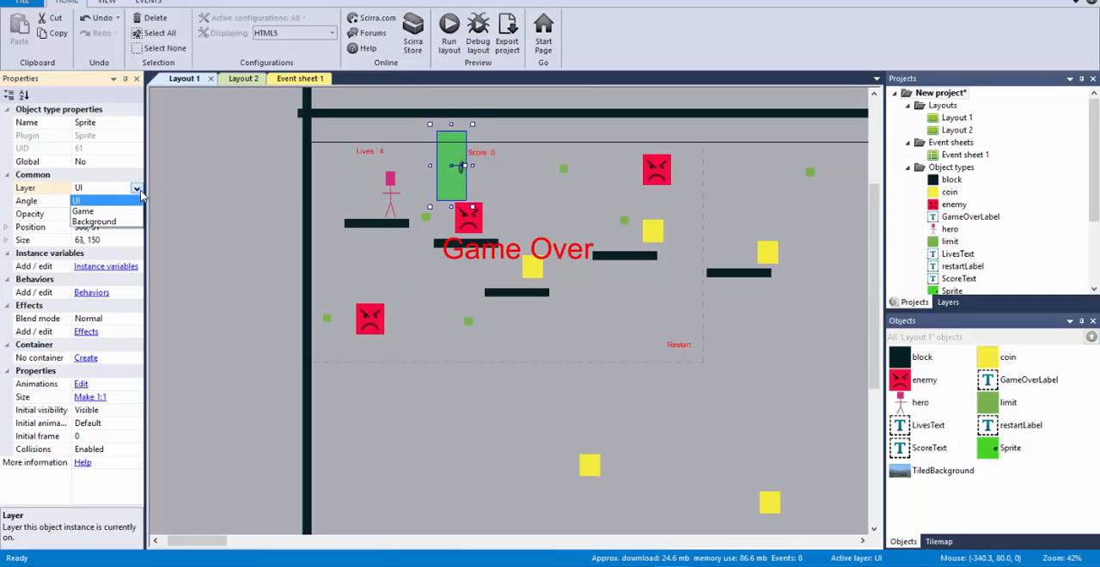
left_click(134, 212)
left_click(213, 181)
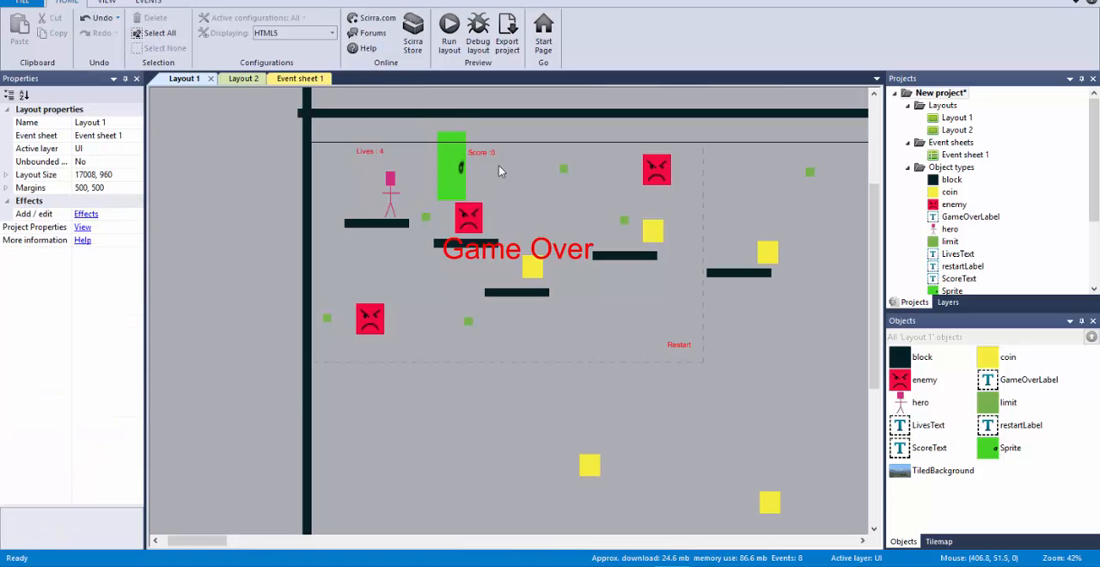
Step: Add an event to Event sheet 1 with the hero condition On collision with another object, targeting the green door Sprite
left_click(293, 79)
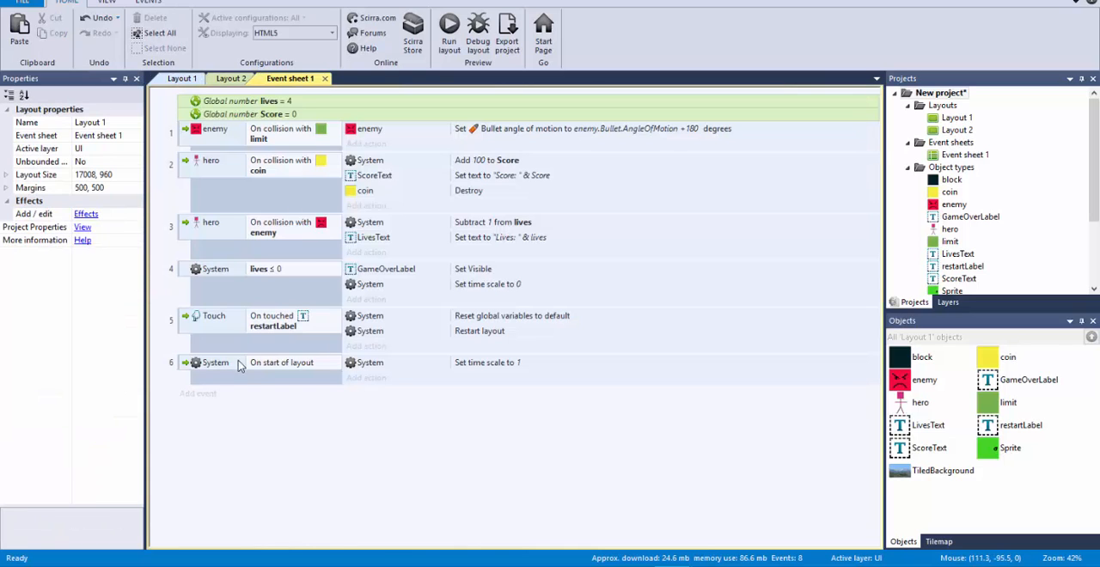
left_click(200, 394)
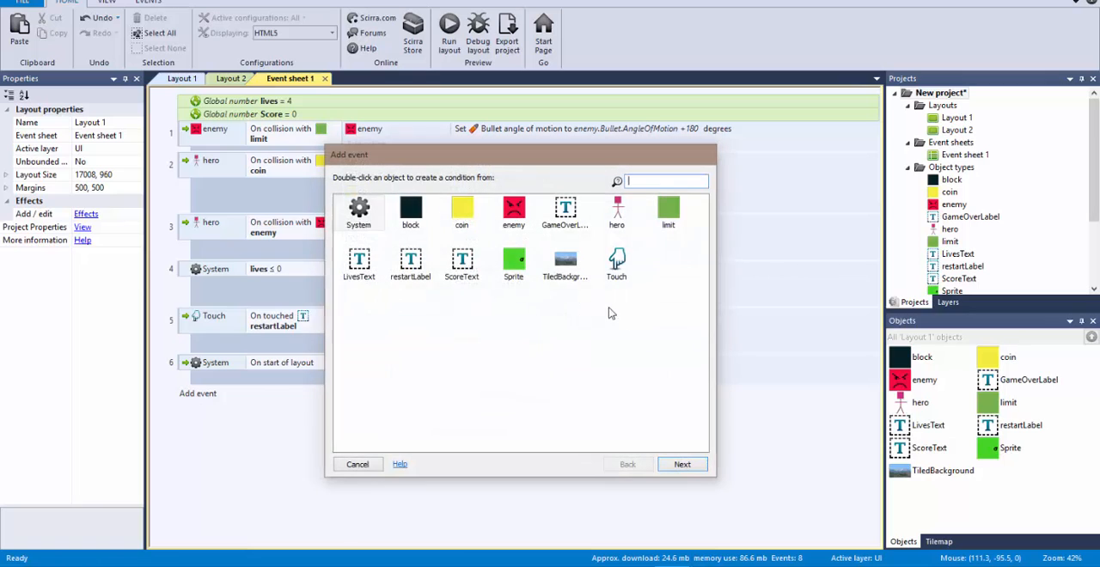
double_click(513, 262)
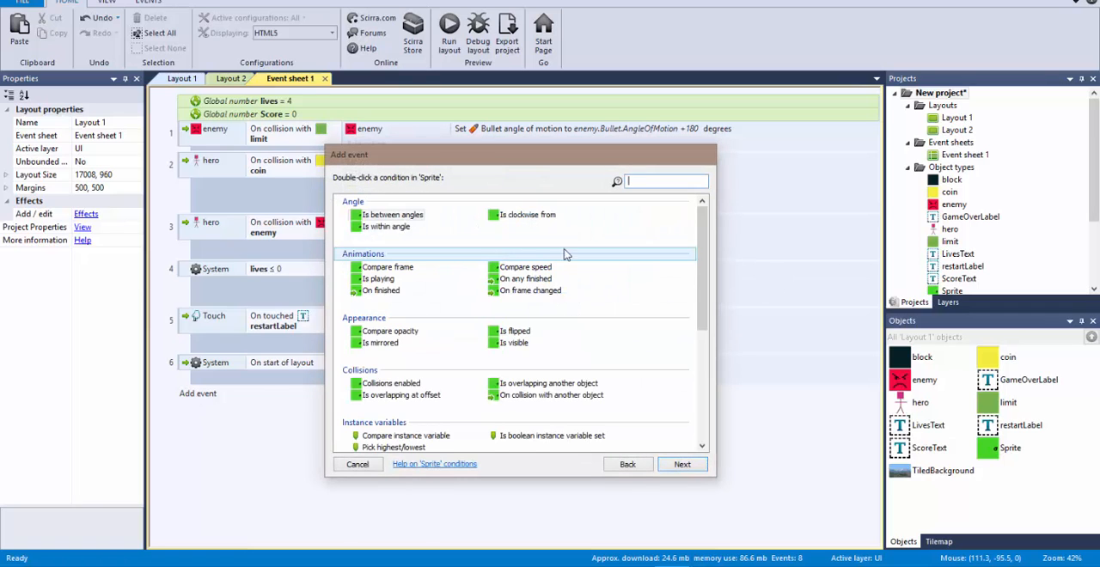
left_click(627, 464)
double_click(618, 224)
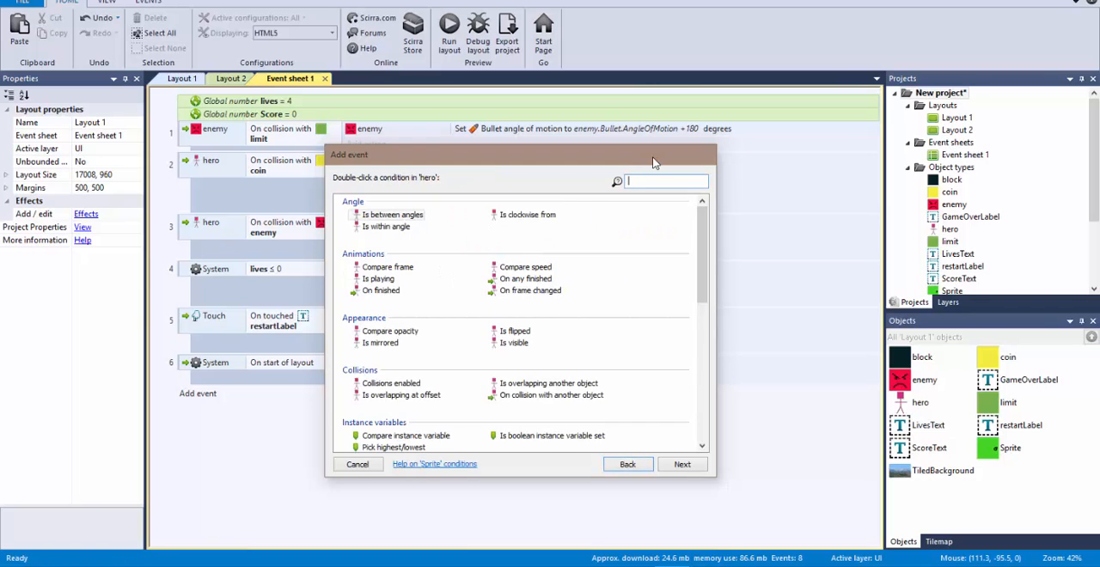
type("coll")
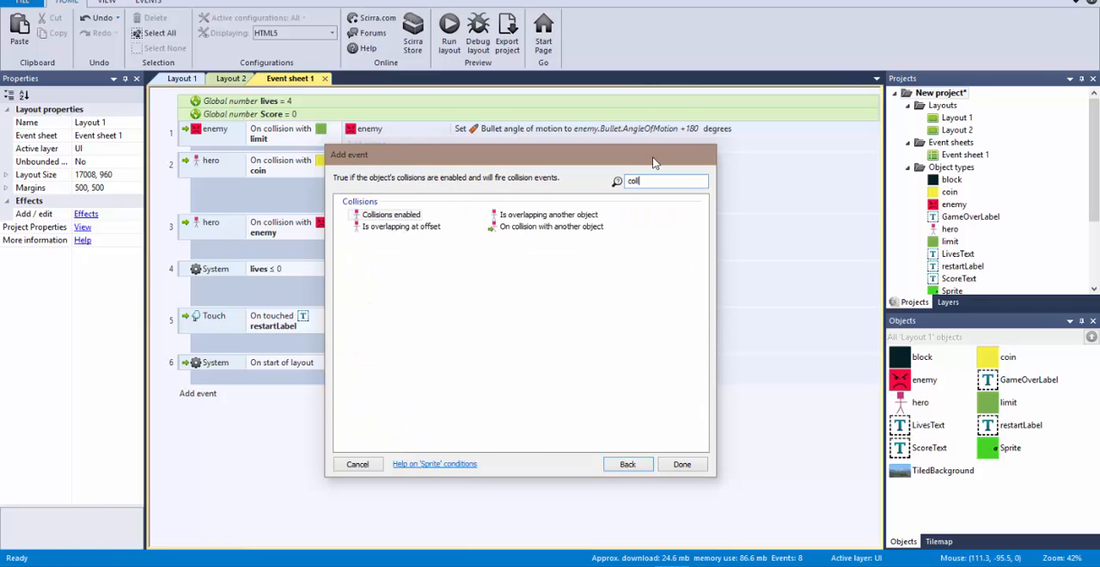
double_click(572, 229)
left_click(537, 294)
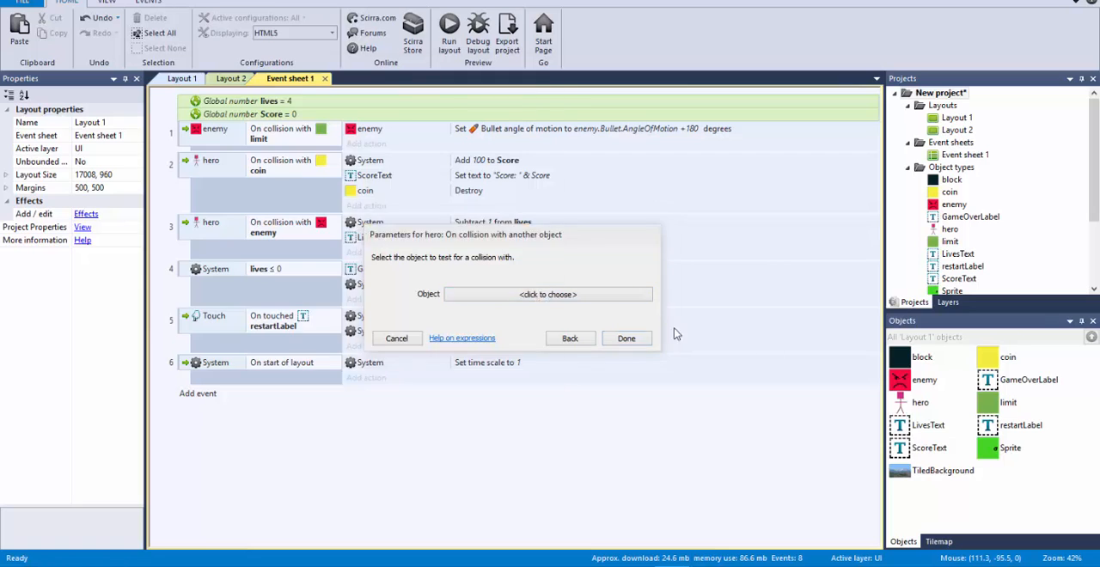
double_click(294, 177)
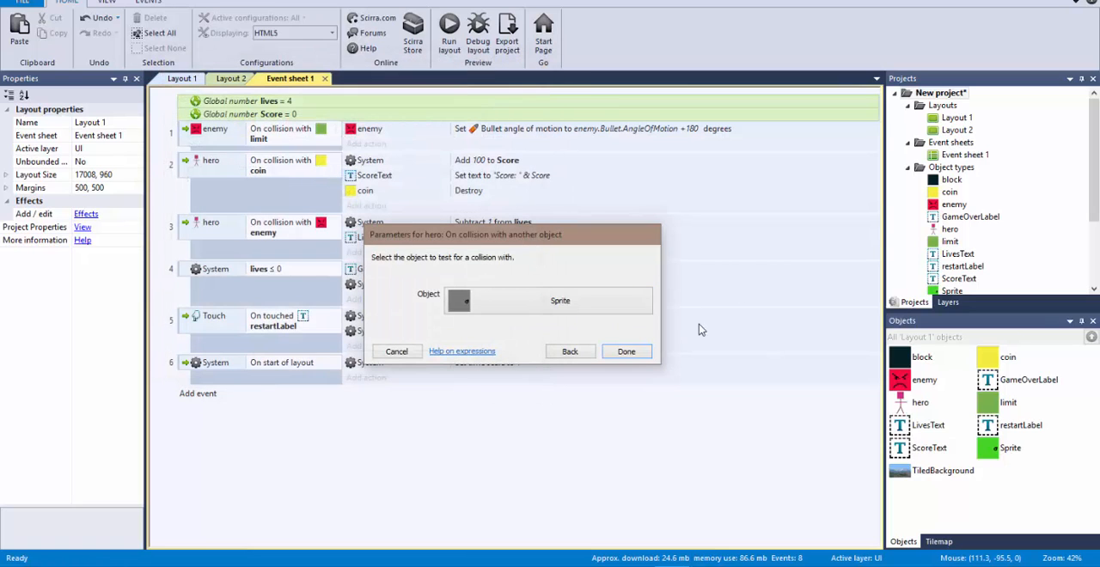
left_click(624, 352)
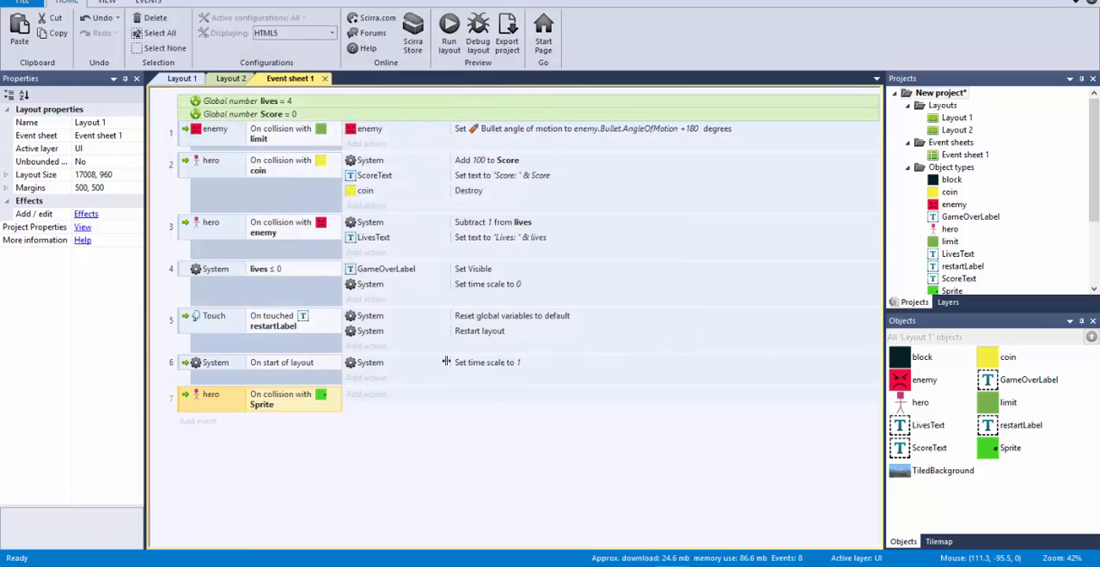
Step: Give the hero and Sprite collision event a System Go to layout action that leads to Layout 2
left_click(368, 401)
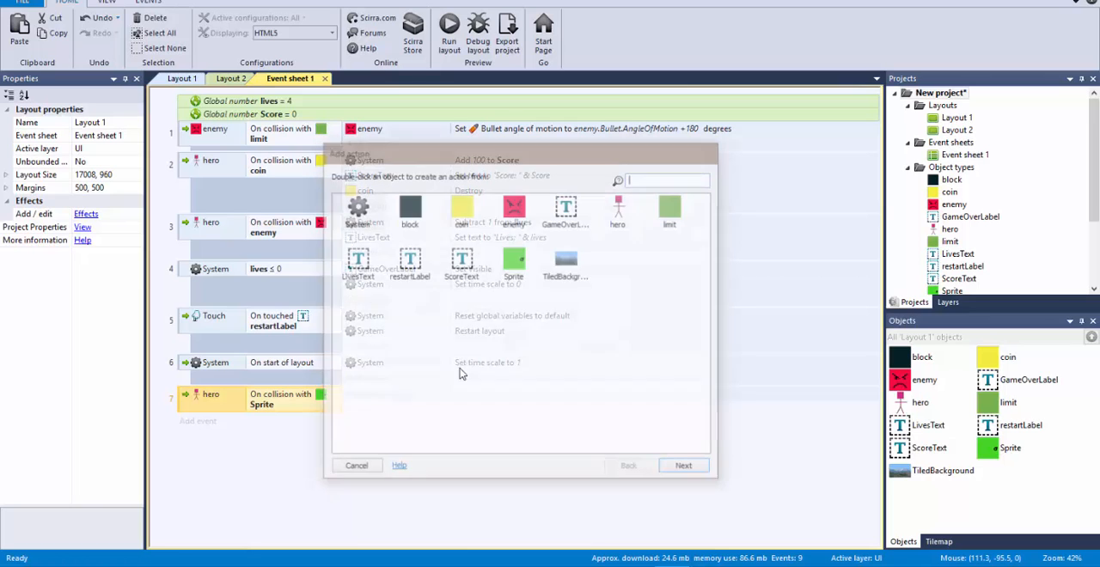
double_click(357, 212)
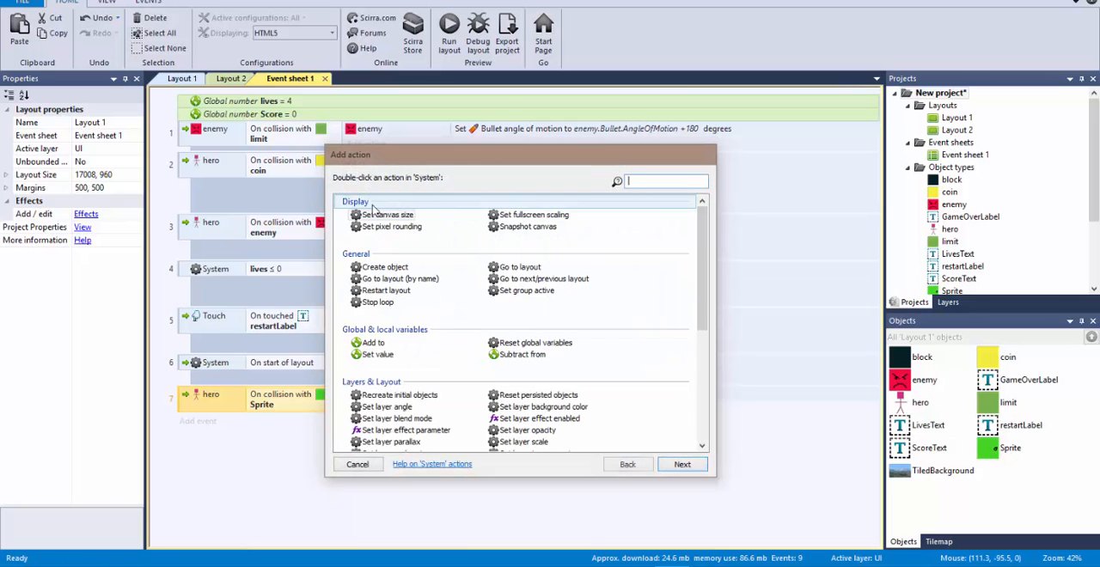
type("go")
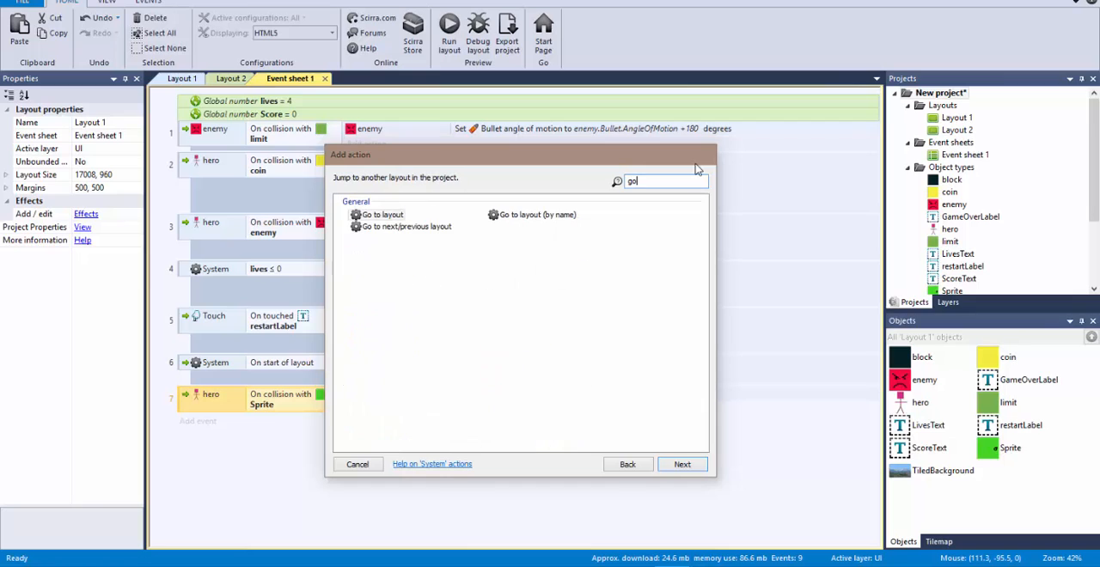
double_click(382, 215)
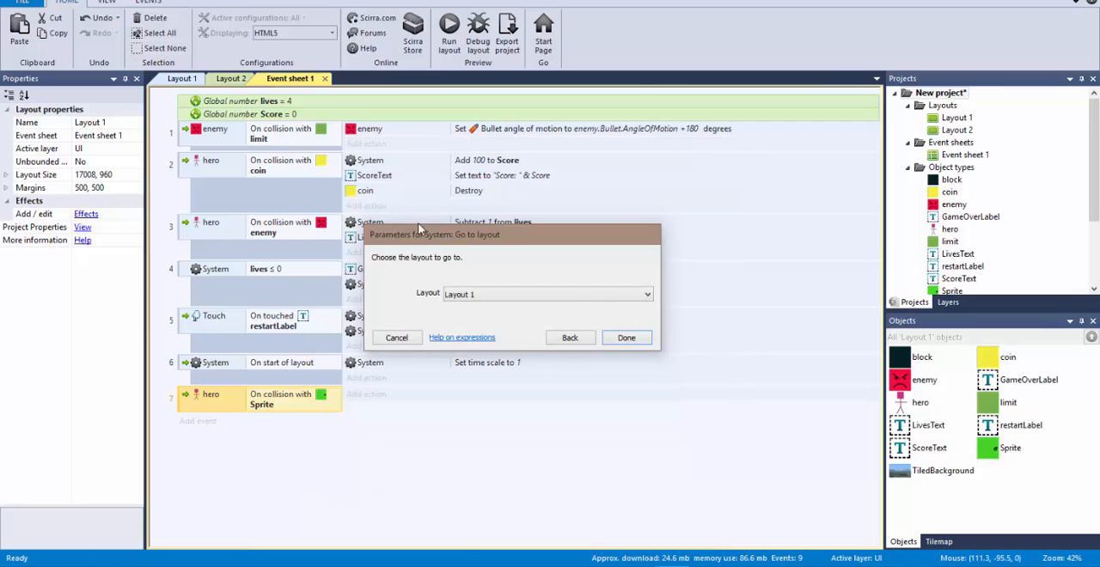
left_click(640, 295)
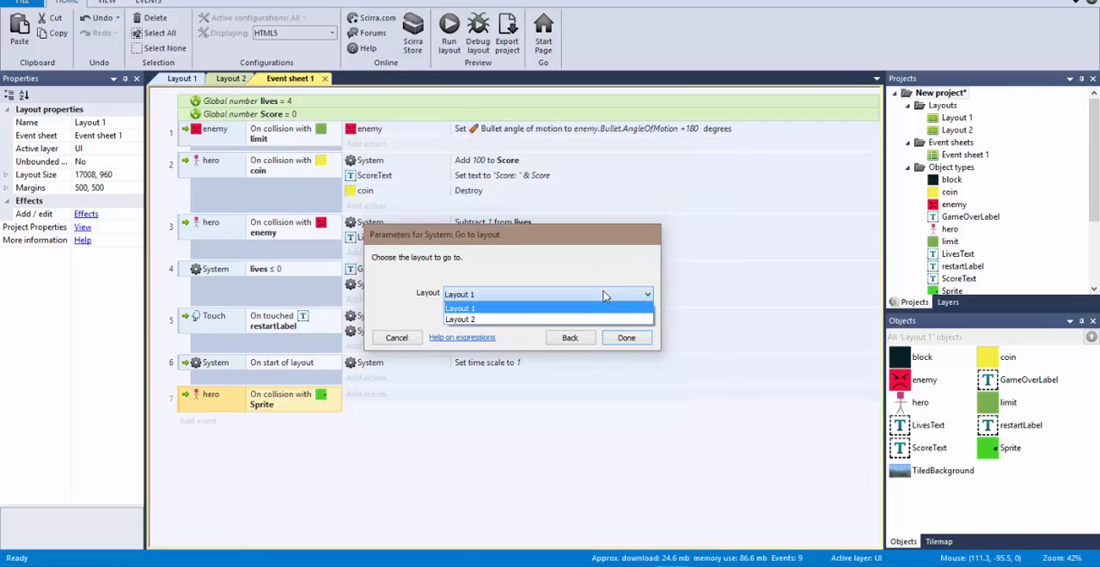
left_click(571, 320)
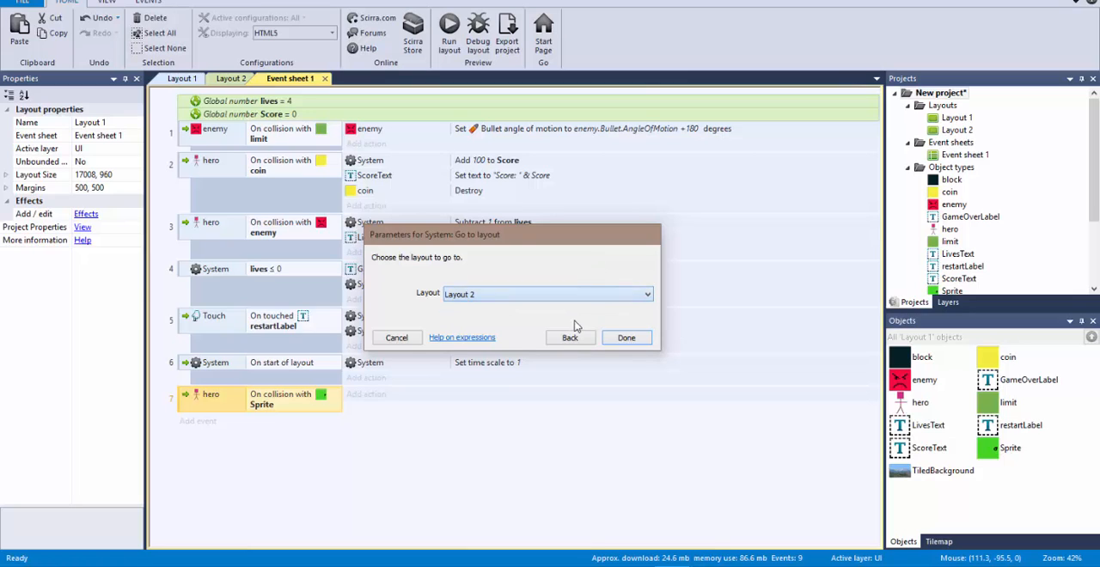
left_click(631, 340)
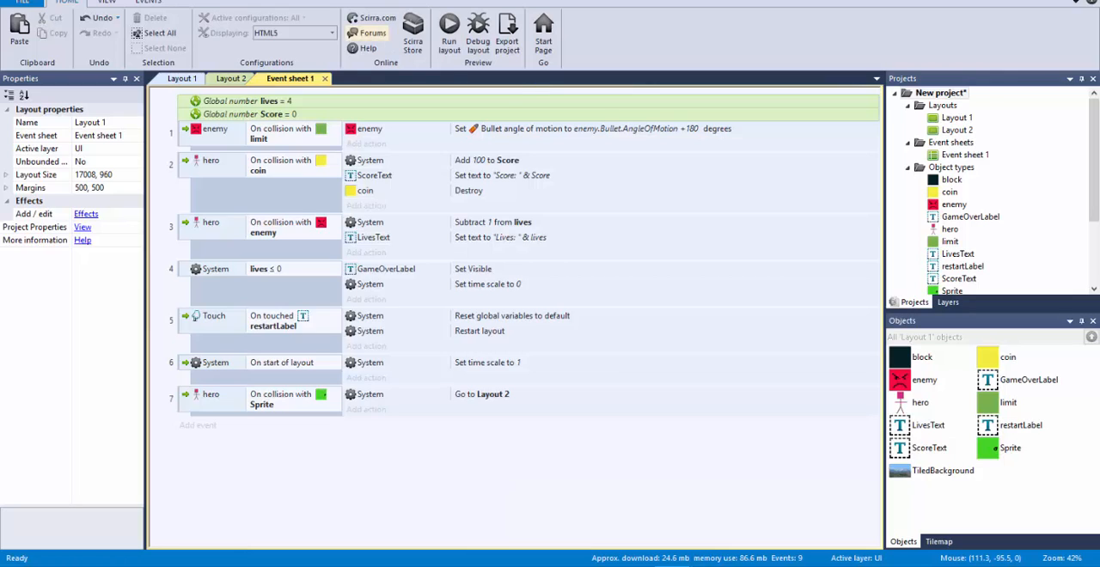
Step: Preview Layout 1 to test the door's transition to Layout 2, and jump the hero across the second level's platforms
left_click(181, 78)
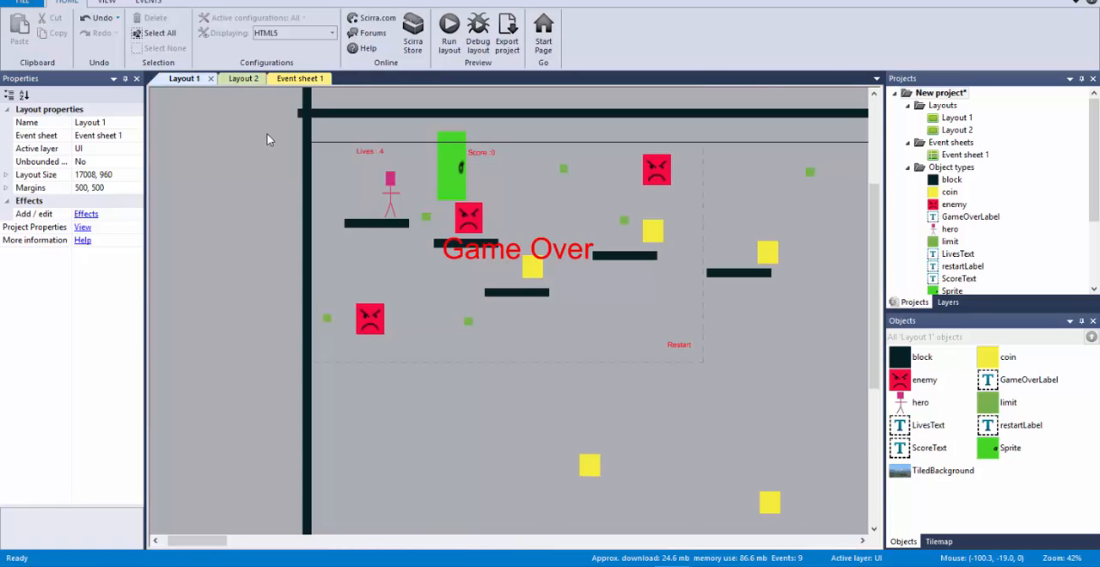
key("F5")
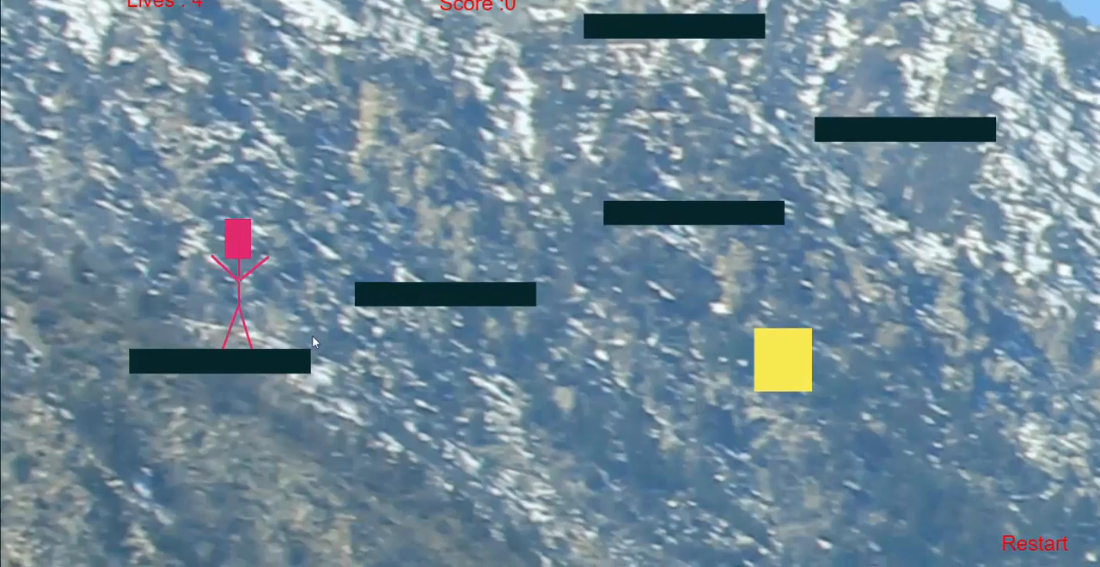
key("Up")
key("Right")
key("Up")
key("Right")
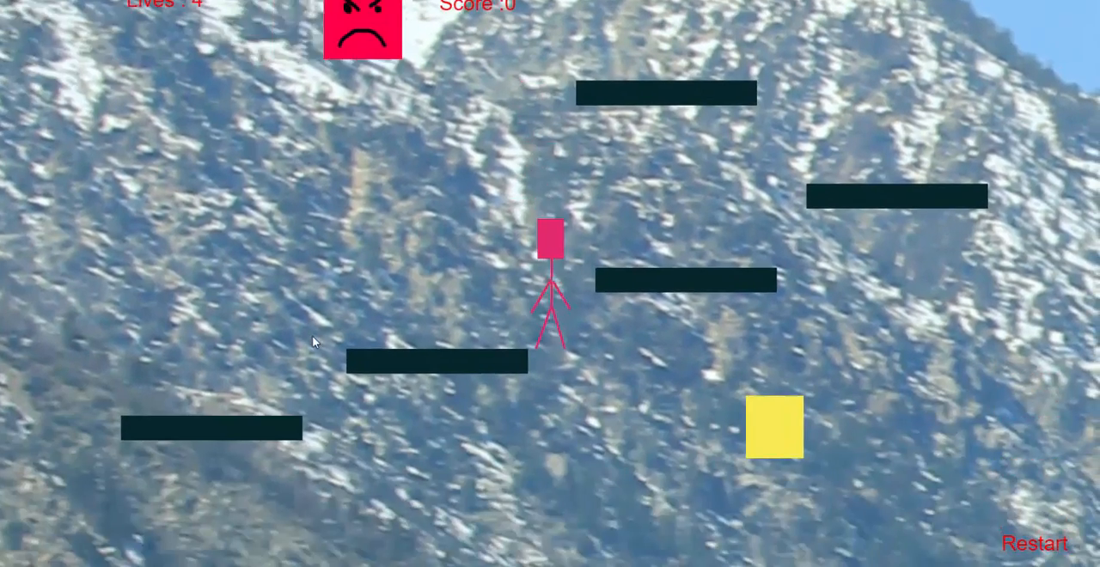
key("Up")
key("Right")
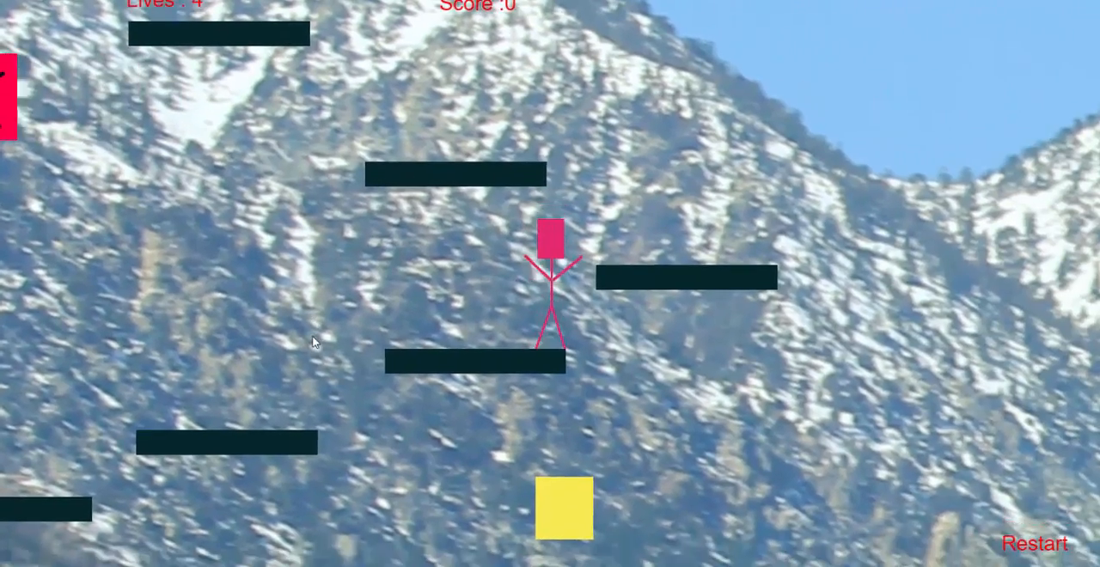
key("Up")
key("Left")
key("Left")
key("Up")
key("Right")
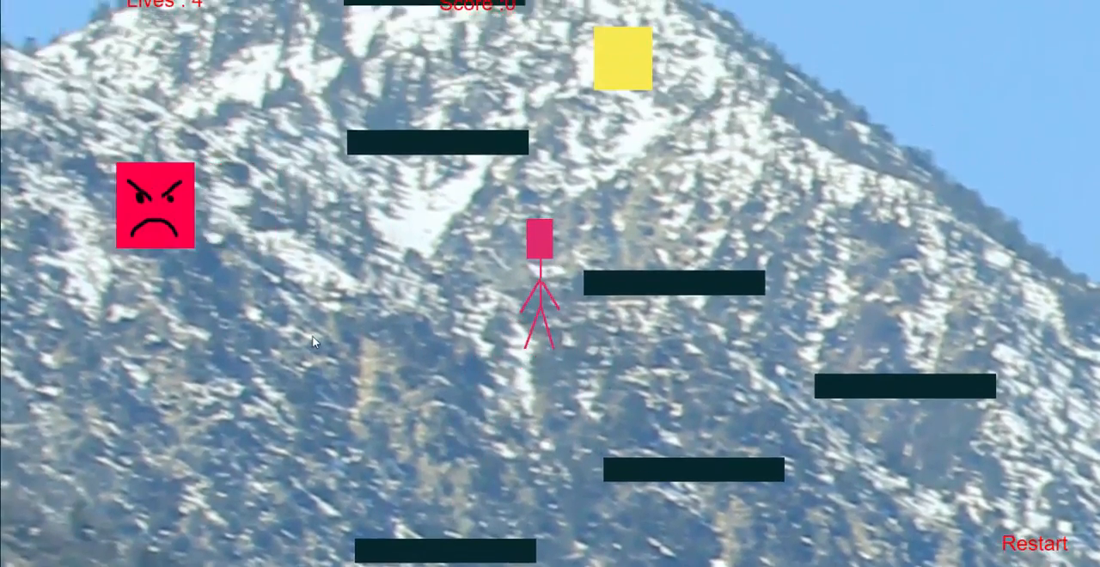
key("Up")
key("Left")
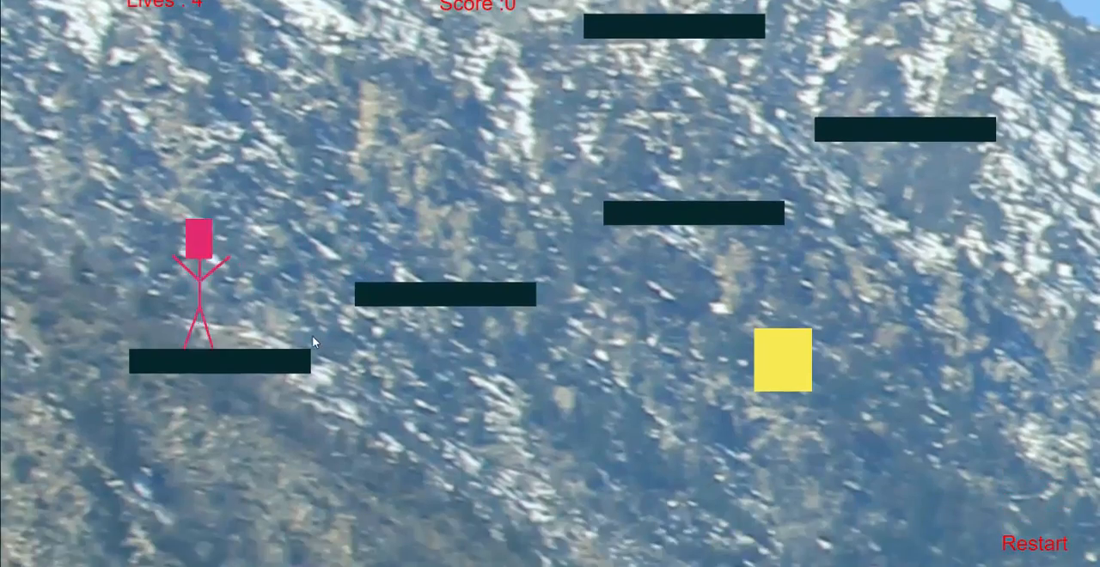
key("Up")
key("Right")
key("Up")
key("Right")
key("Up")
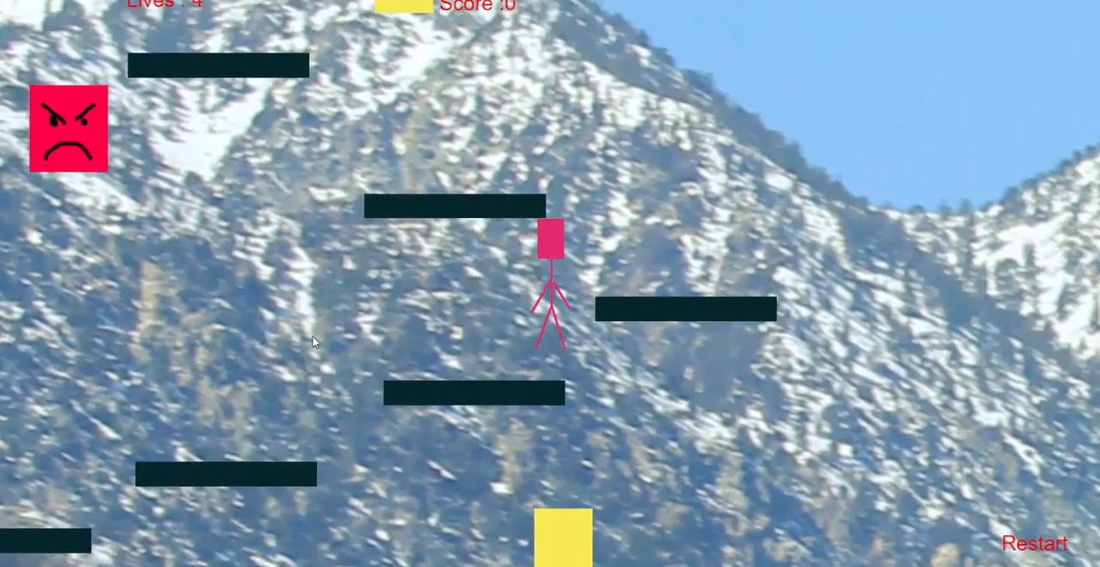
mouse_move(791, 6)
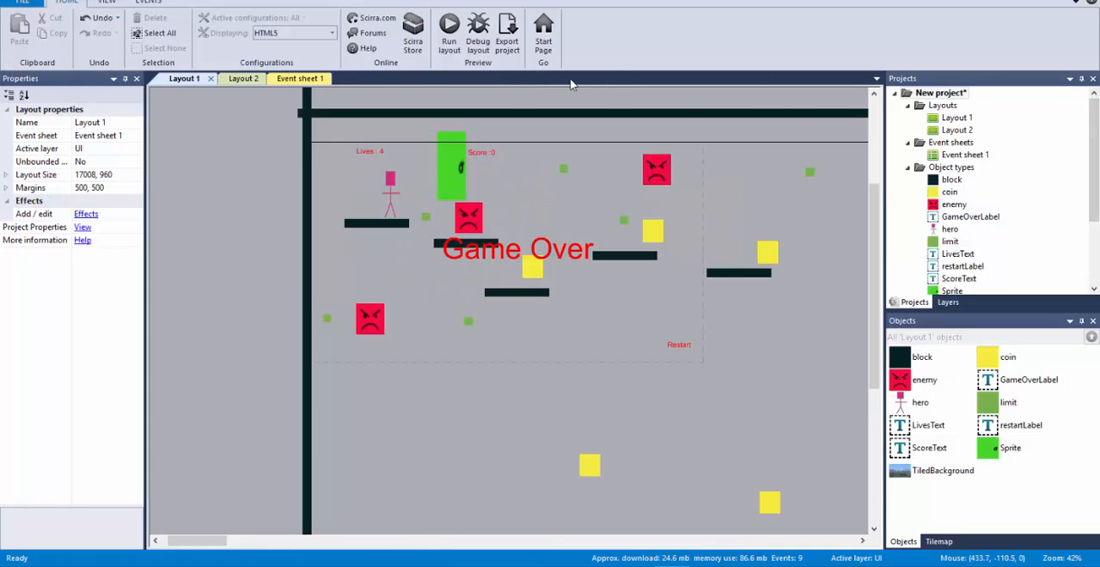
Step: Review the events in Event sheet 1 and check which event sheet is assigned to Layout 2
double_click(964, 155)
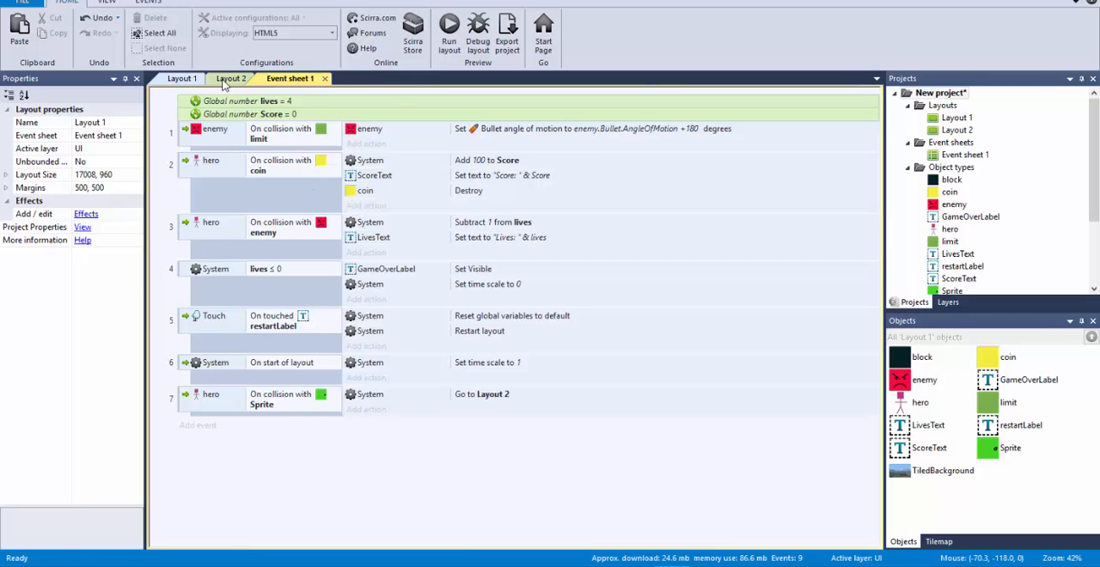
left_click(180, 78)
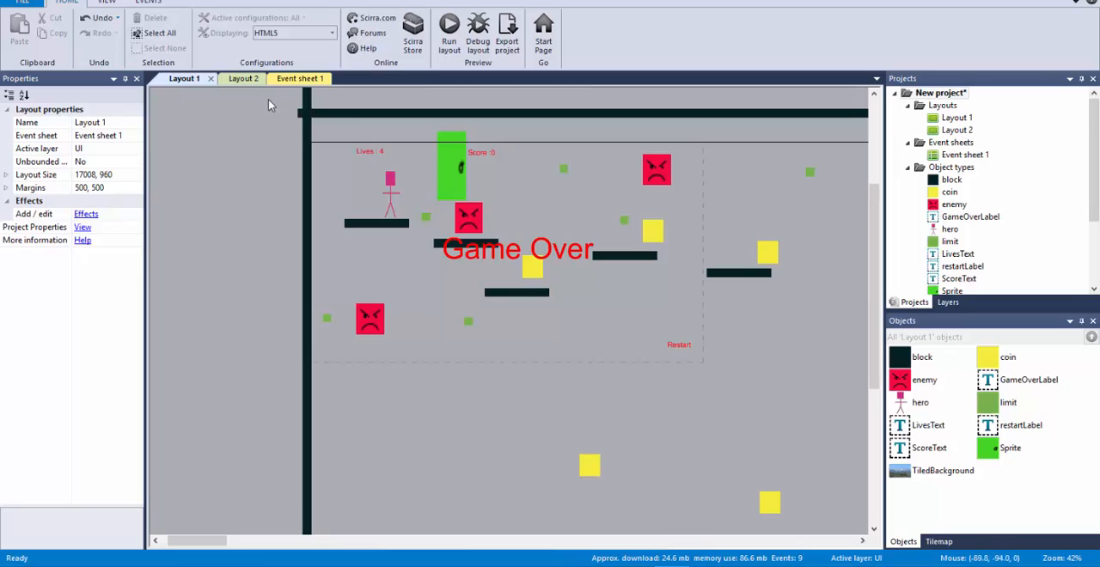
left_click(958, 130)
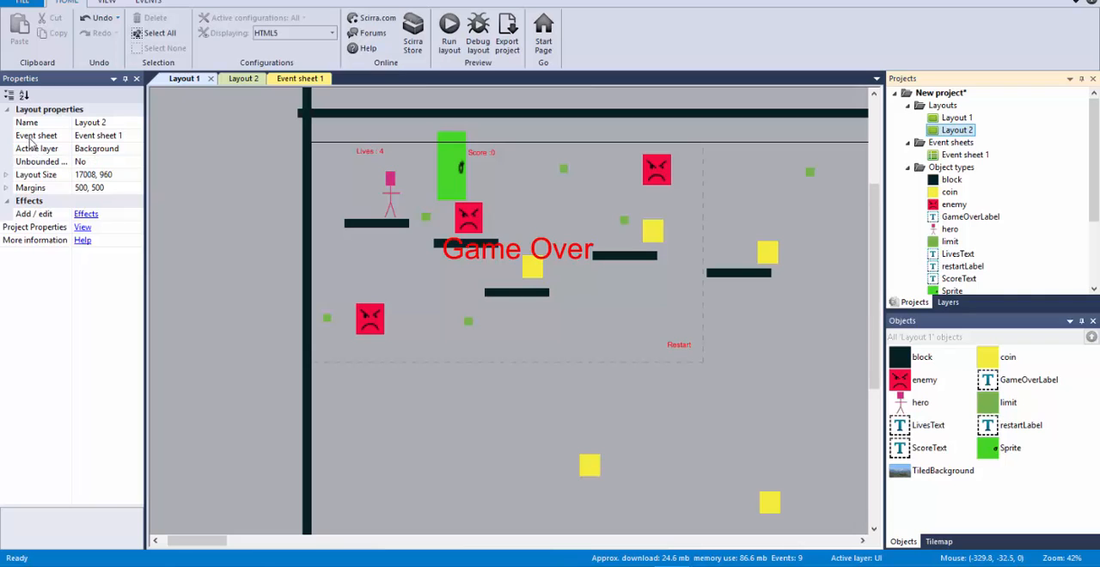
left_click(117, 137)
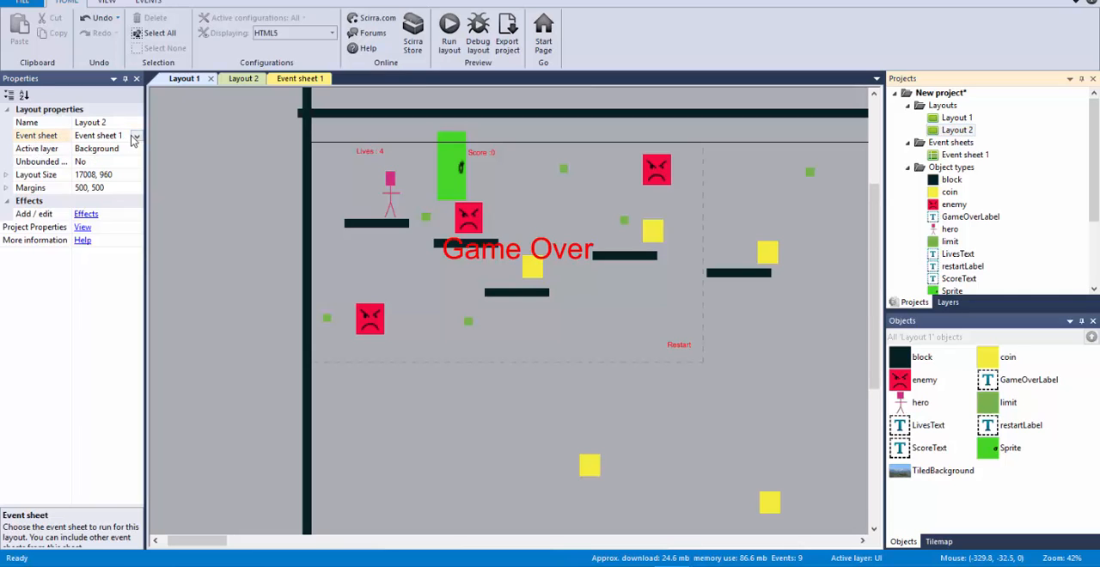
left_click(135, 136)
left_click(180, 140)
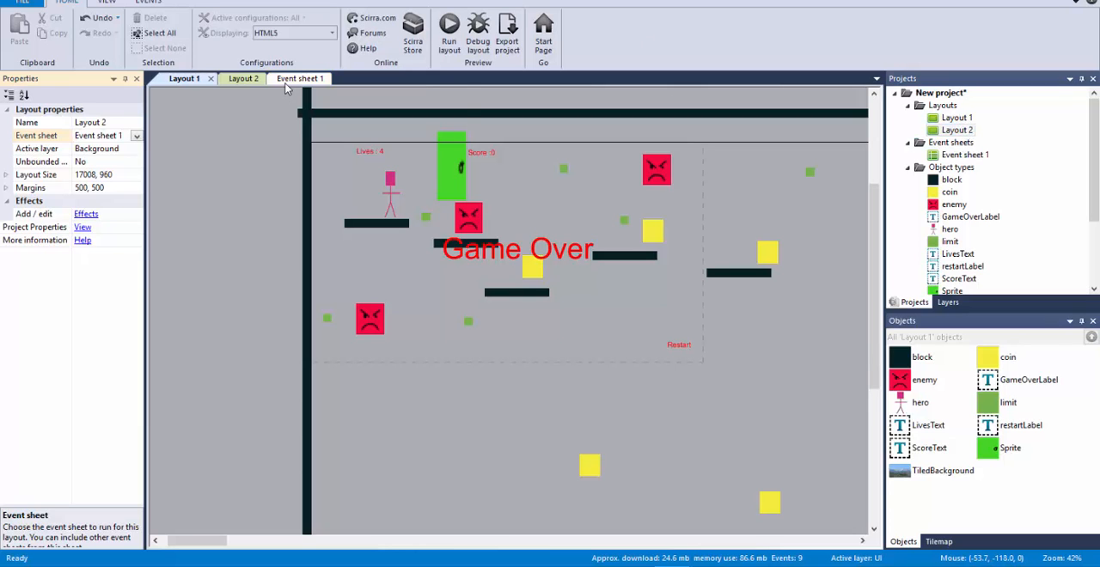
Step: Shift three of Layout 2's platform blocks to the right to space them out, placing the uppermost of them at about 397, 338
left_click(243, 78)
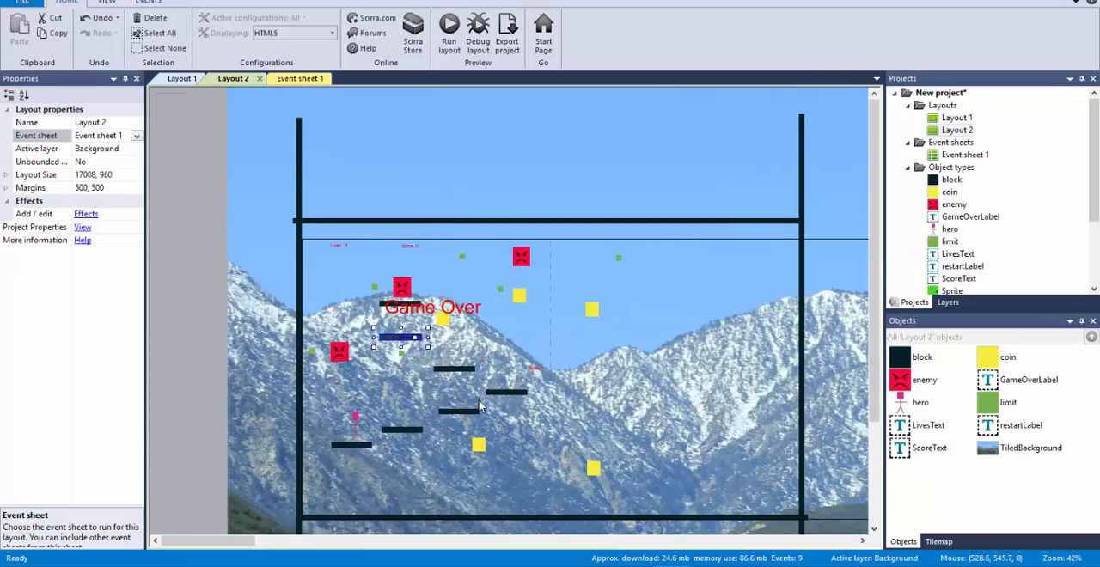
left_click_drag(505, 395, 521, 412)
left_click_drag(465, 369, 487, 361)
left_click_drag(412, 336, 430, 341)
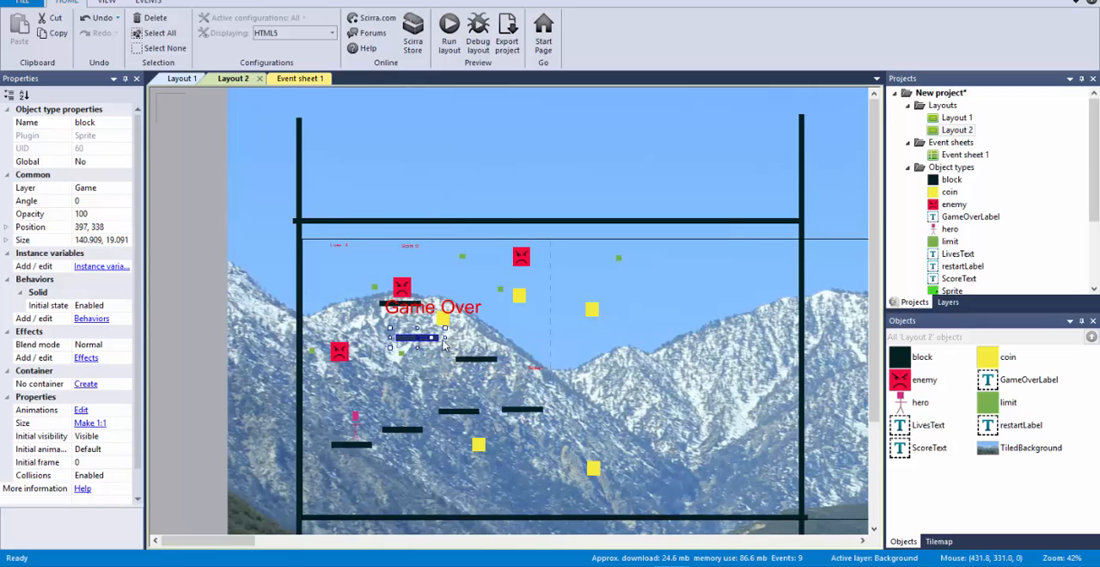
Step: Preview Layout 2 and jump the hero across the rearranged platforms to test their spacing
key("F5")
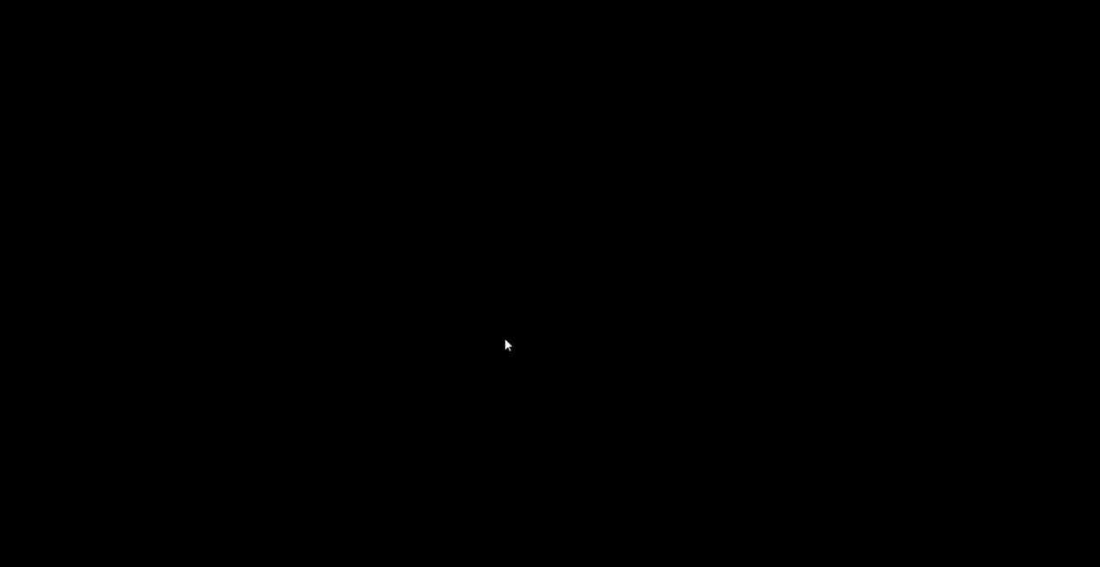
key("Right")
key("Up")
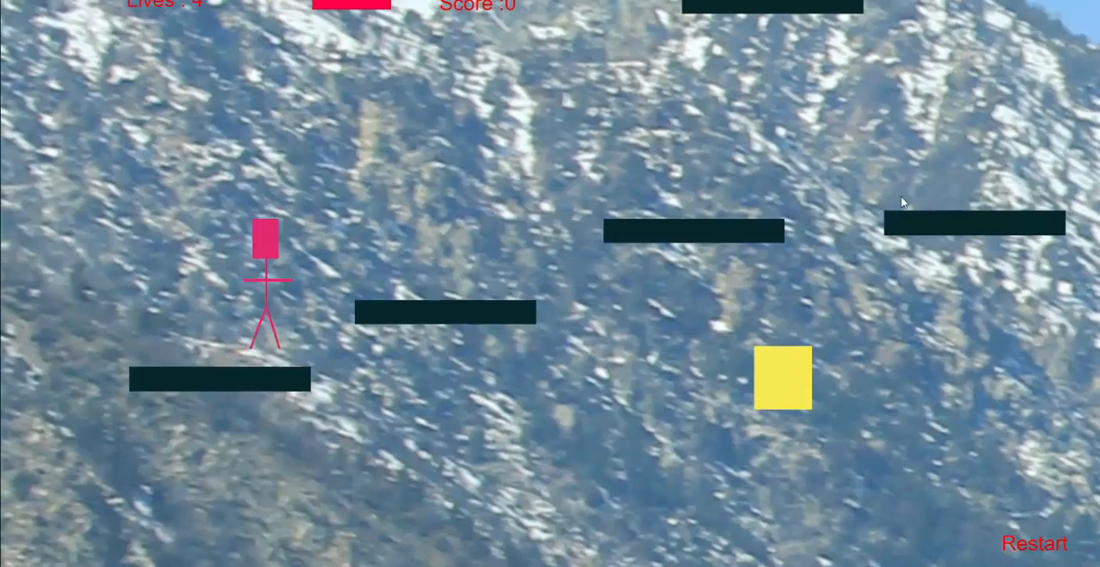
key("Up")
key("Right")
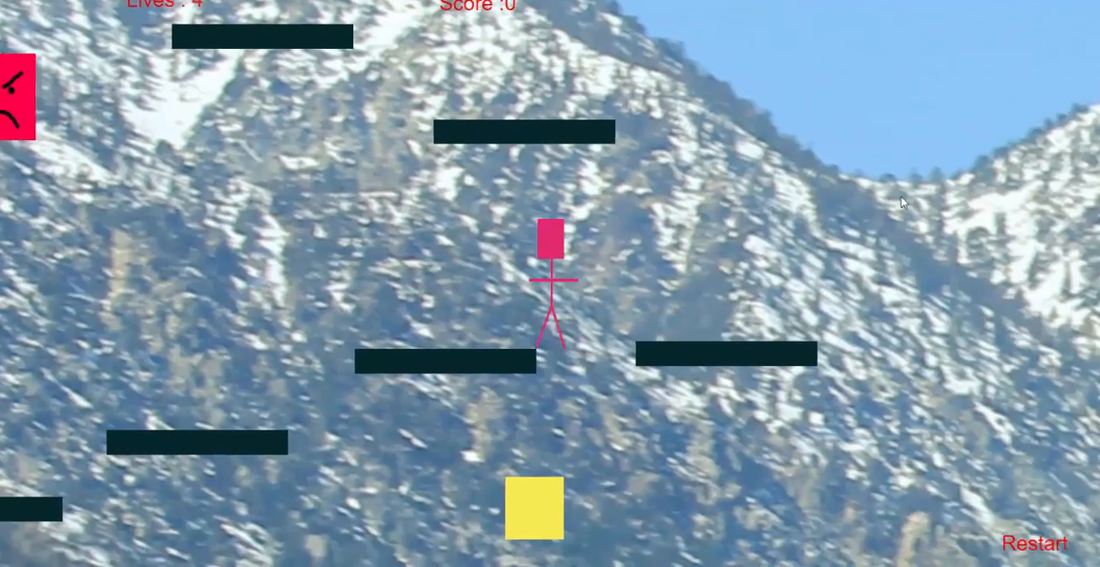
key("Up")
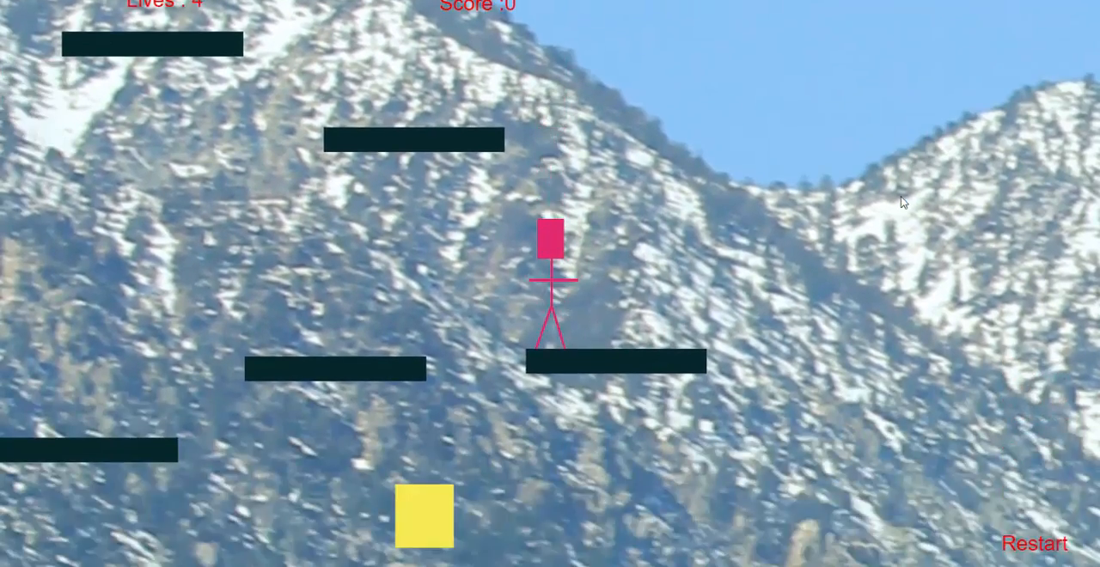
key("Left")
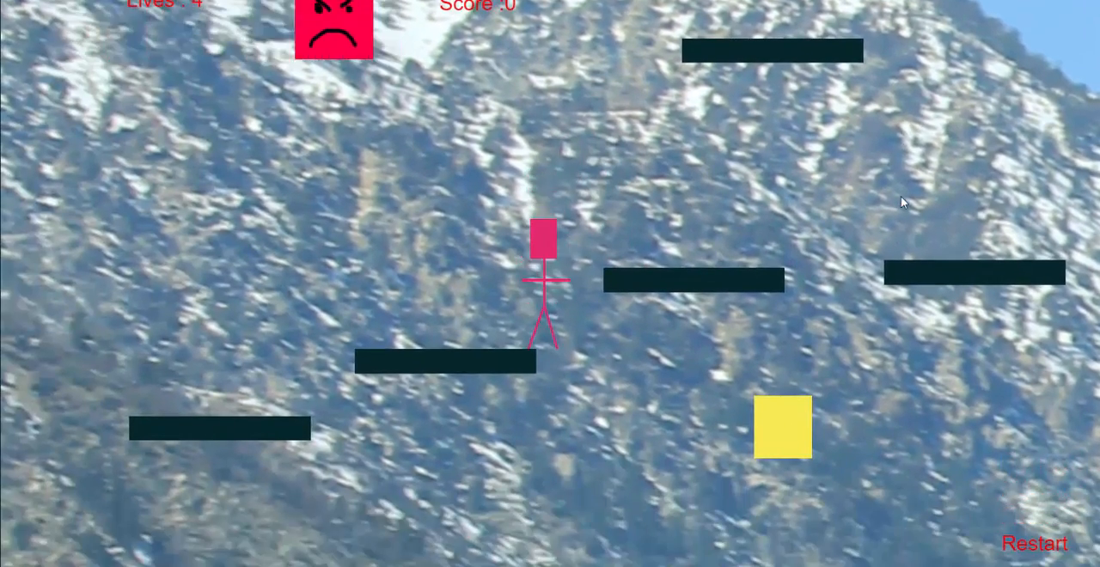